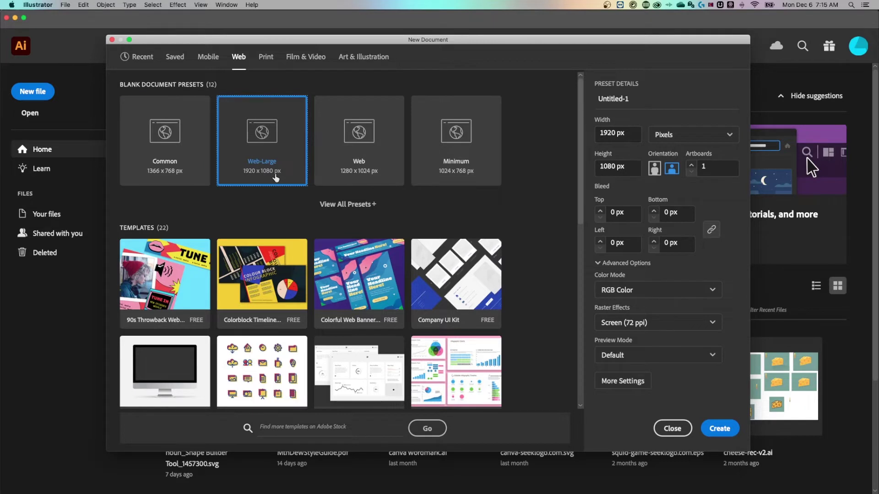
Step: Create a new 1920 by 1080 px document from the Web-Large preset, with RGB colour mode and 72 ppi raster effects
left_click(615, 133)
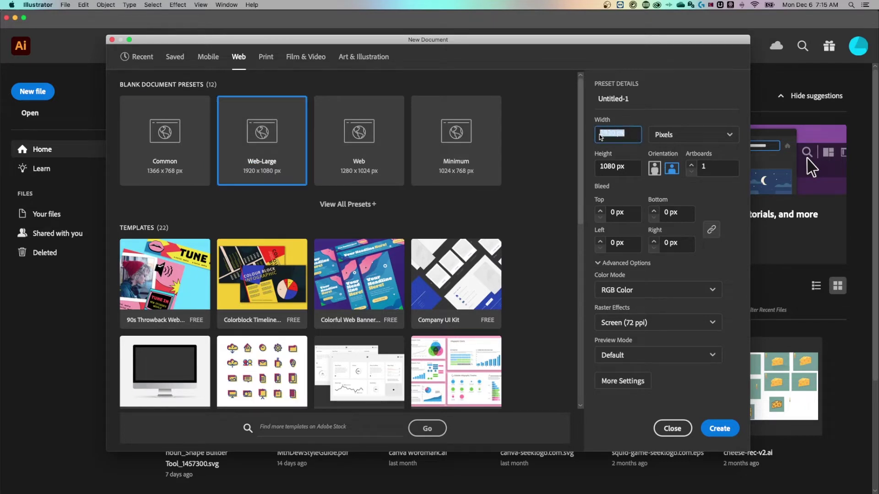
key("Tab")
left_click(673, 136)
left_click(674, 137)
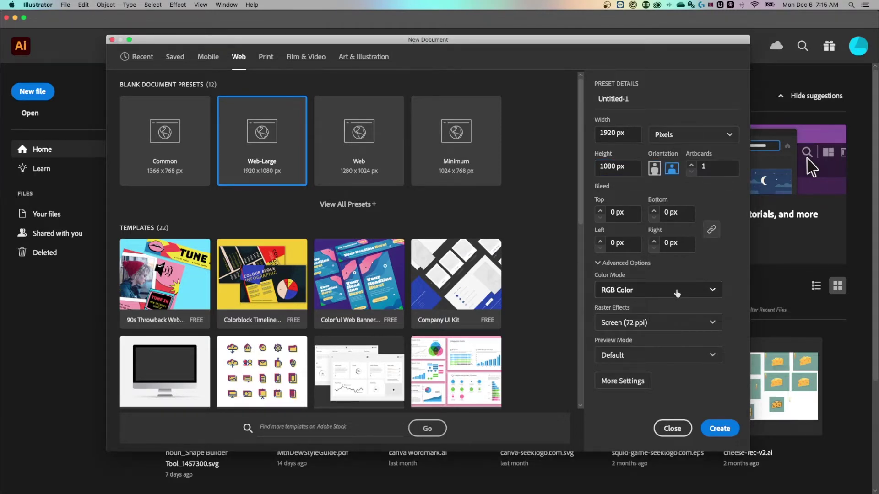
left_click(676, 291)
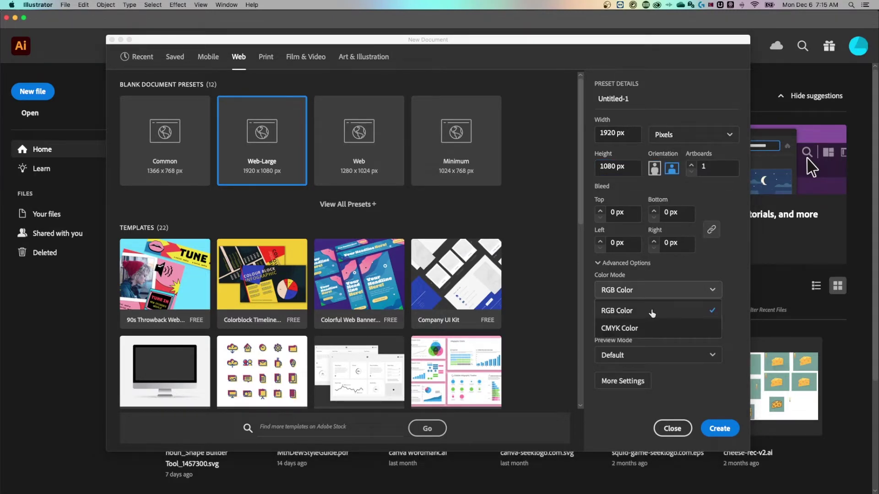
left_click(634, 316)
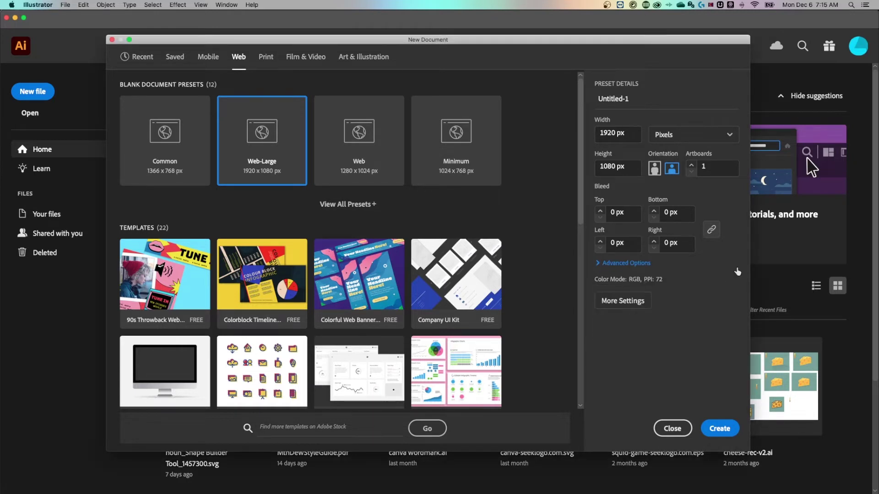
left_click(609, 264)
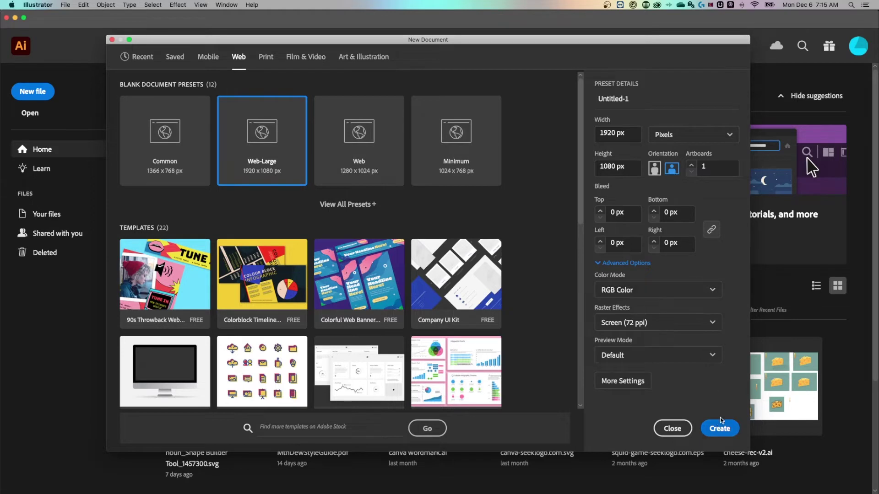
left_click(719, 430)
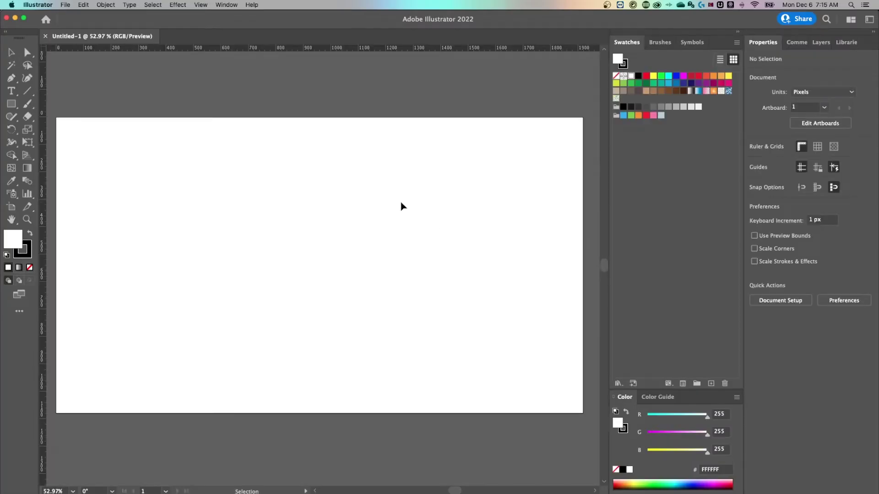
Step: Reset the Essentials workspace to its default layout
left_click(226, 4)
mouse_move(231, 31)
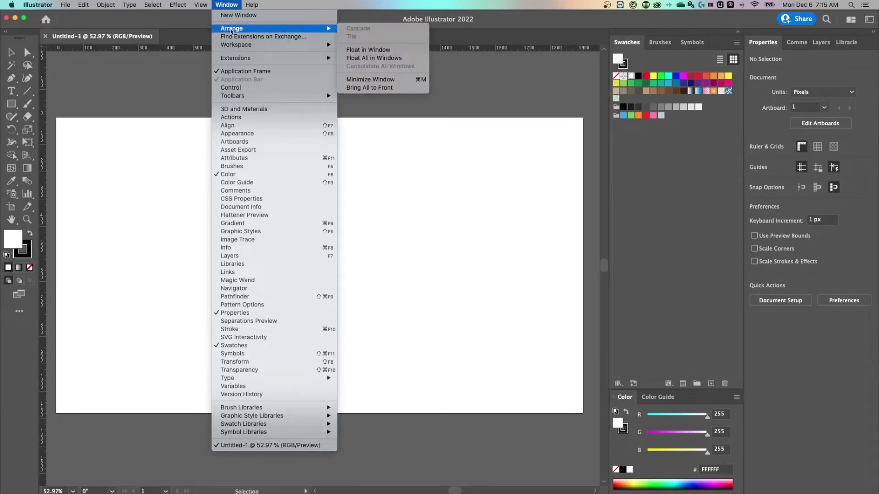
mouse_move(275, 46)
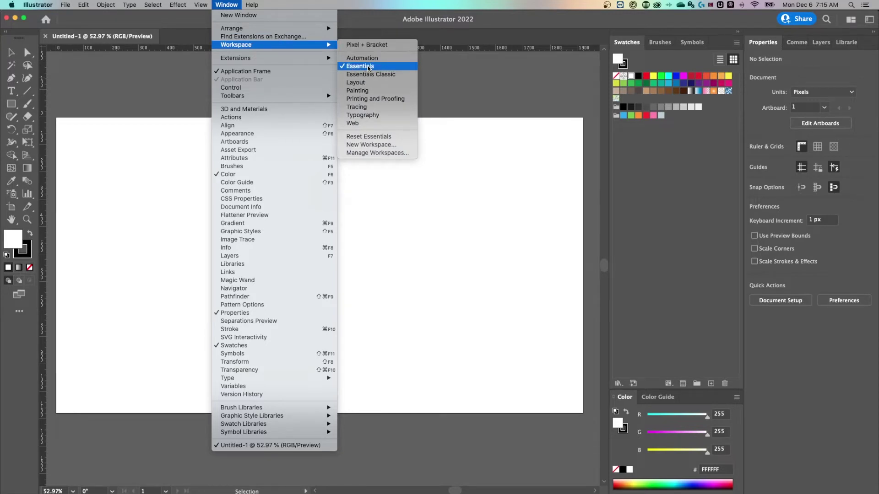
left_click(364, 136)
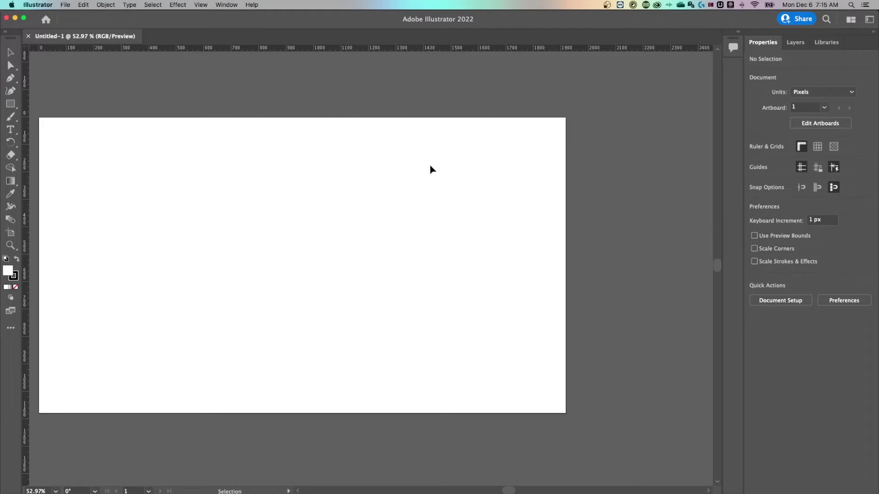
scroll(369, 163, "left", 3)
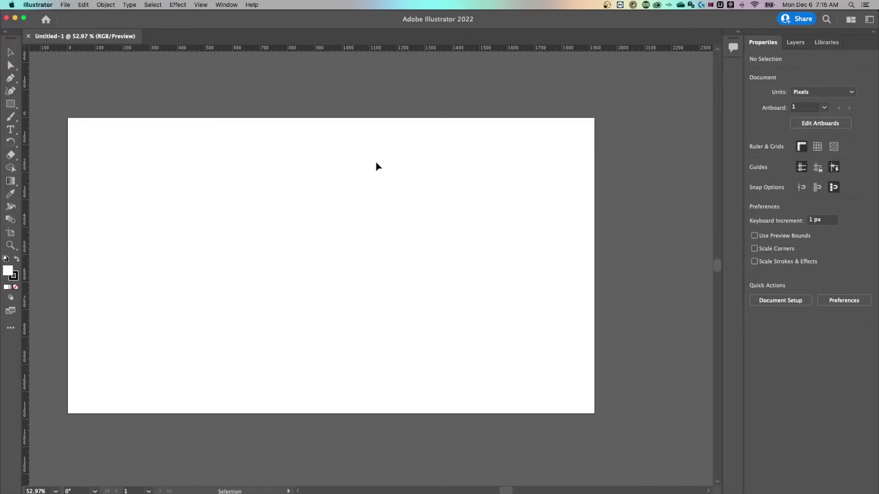
left_click_drag(372, 165, 392, 163)
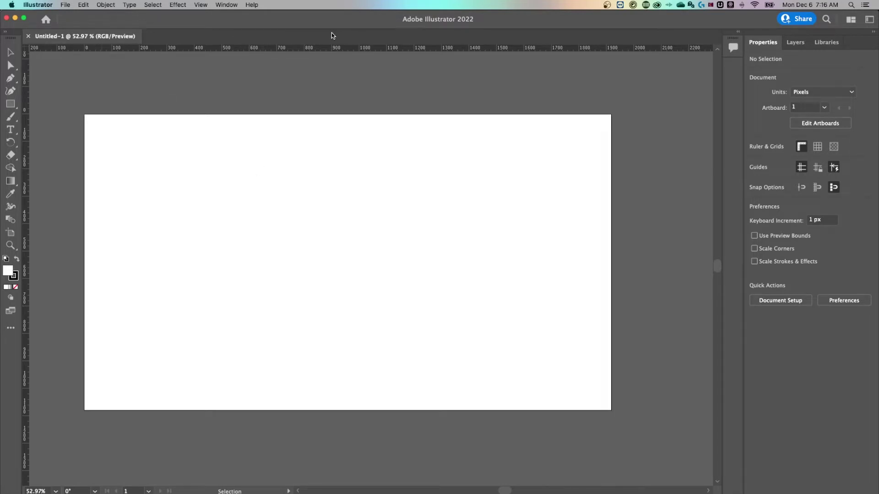
left_click(235, 5)
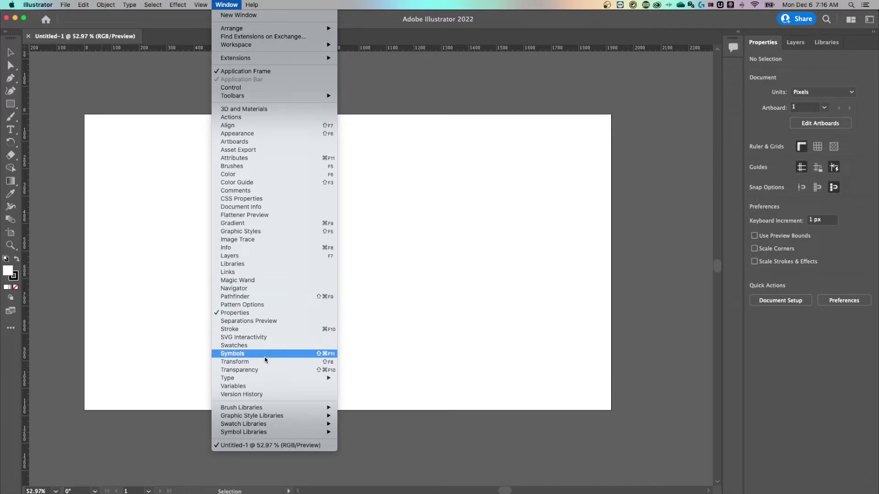
mouse_move(264, 381)
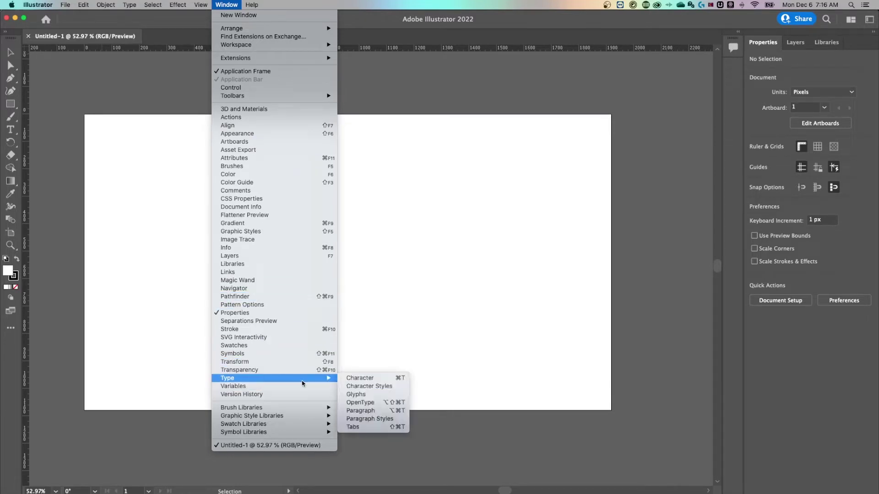
left_click(452, 312)
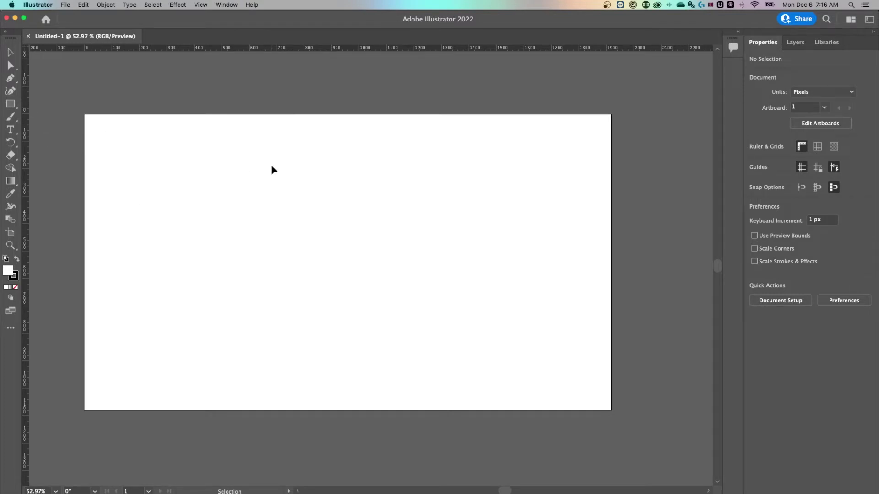
Step: Choose the Polygon tool and switch the toolbar to the Advanced tool set, shown in two columns
left_click(9, 104)
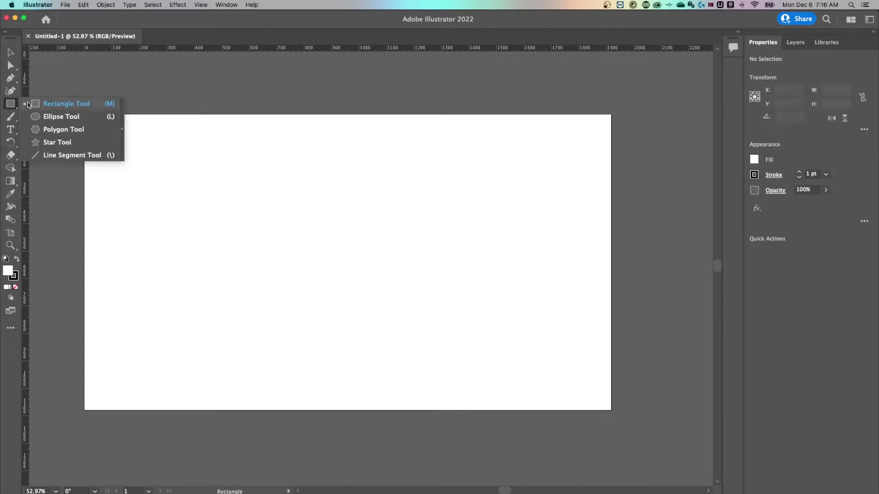
left_click(68, 131)
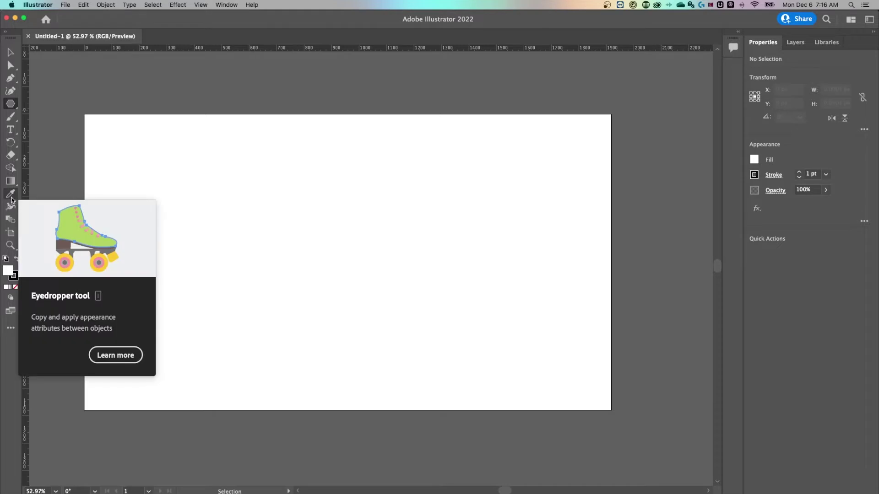
left_click(12, 330)
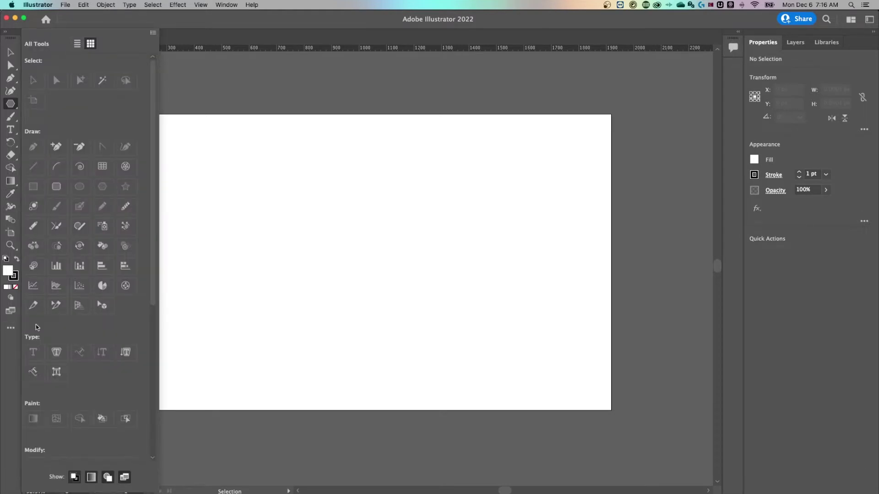
left_click(153, 34)
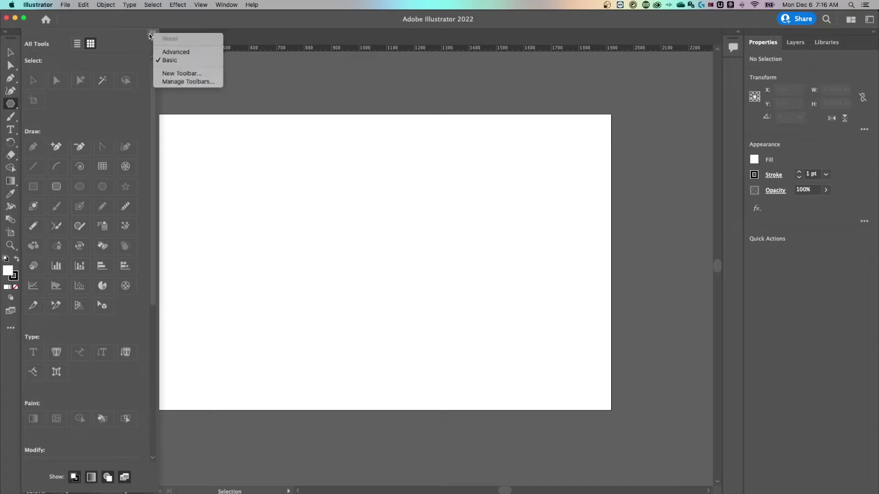
left_click(167, 53)
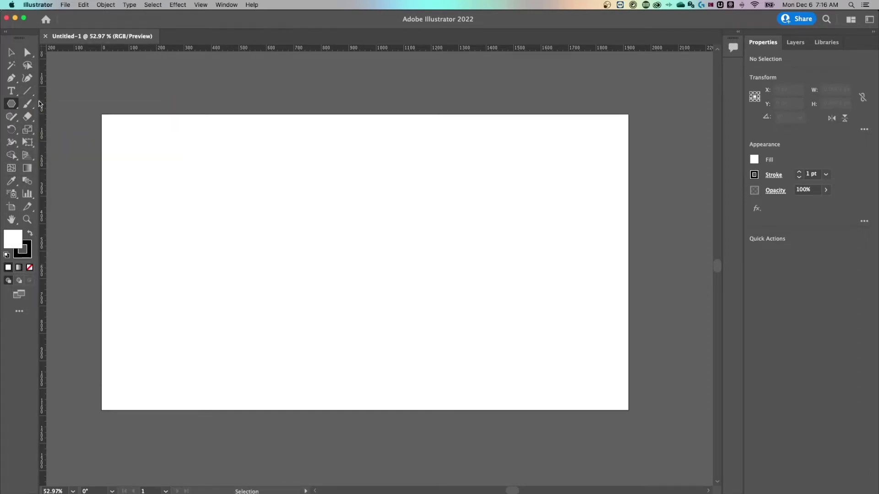
left_click(6, 32)
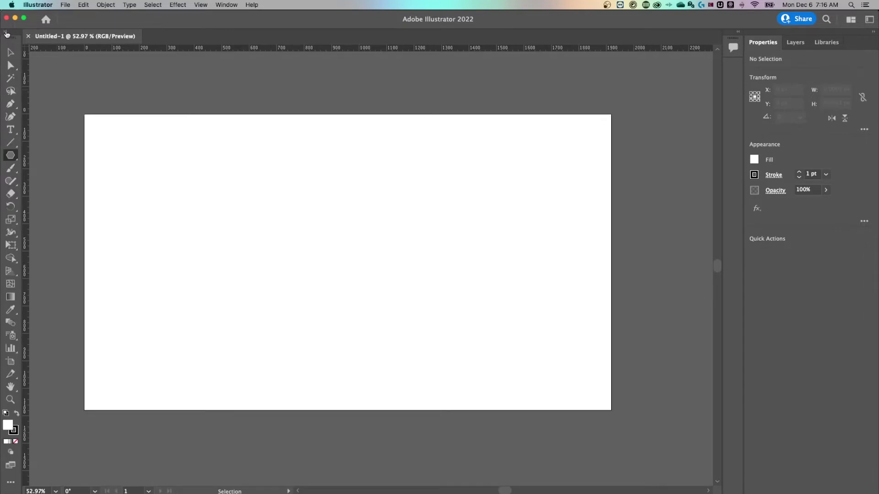
left_click(6, 32)
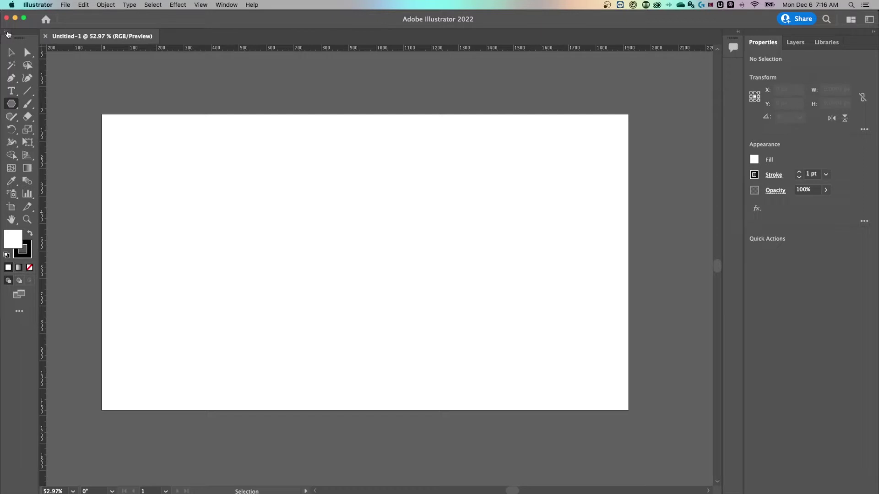
Step: Create a triangle on the artboard as a polygon with 3 sides and a 50 px radius
left_click(12, 105)
left_click(352, 217)
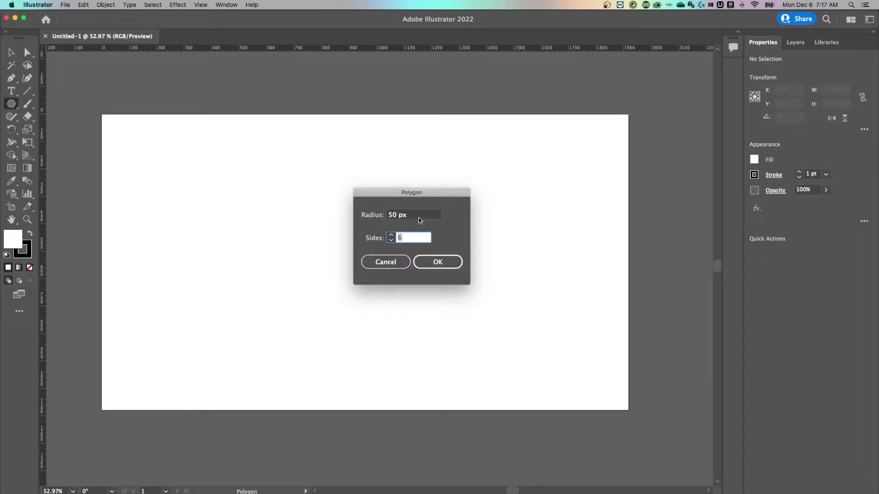
left_click_drag(402, 196, 392, 194)
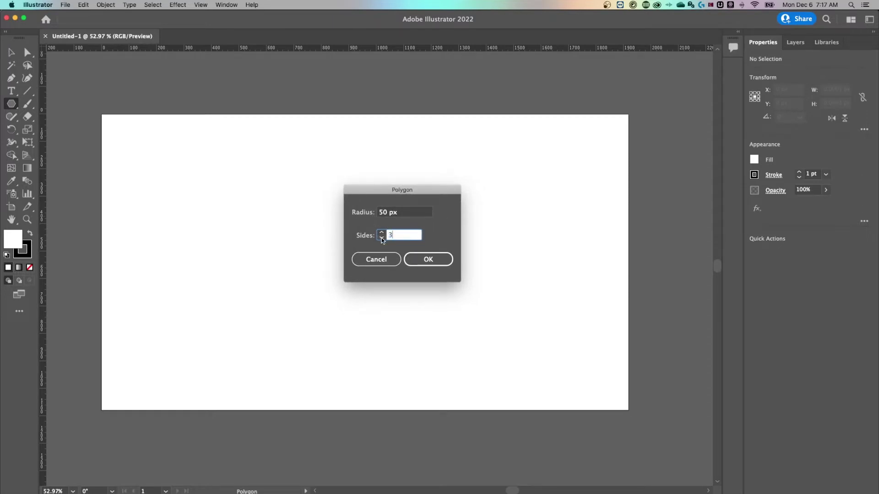
left_click(430, 259)
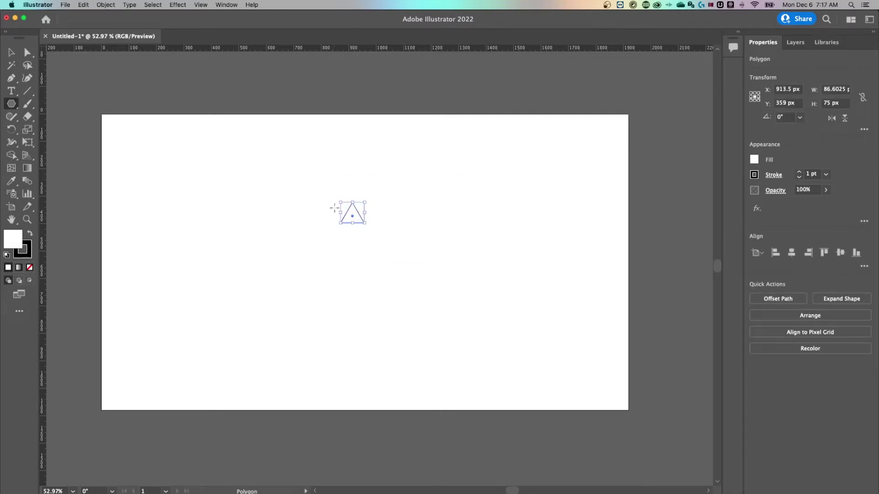
Step: Enlarge the triangle to about 142 by 123 px and move it to the horizontal centre of the artboard's upper part
left_click(12, 53)
left_click(373, 221)
mouse_move(384, 257)
left_mouse_down()
mouse_move(325, 206)
mouse_move(467, 313)
mouse_move(508, 241)
mouse_move(404, 203)
mouse_move(384, 263)
mouse_move(390, 284)
mouse_move(436, 286)
mouse_move(443, 252)
mouse_move(412, 259)
mouse_move(495, 330)
mouse_move(377, 245)
mouse_move(410, 262)
mouse_move(381, 244)
mouse_move(365, 177)
mouse_move(372, 188)
left_mouse_up()
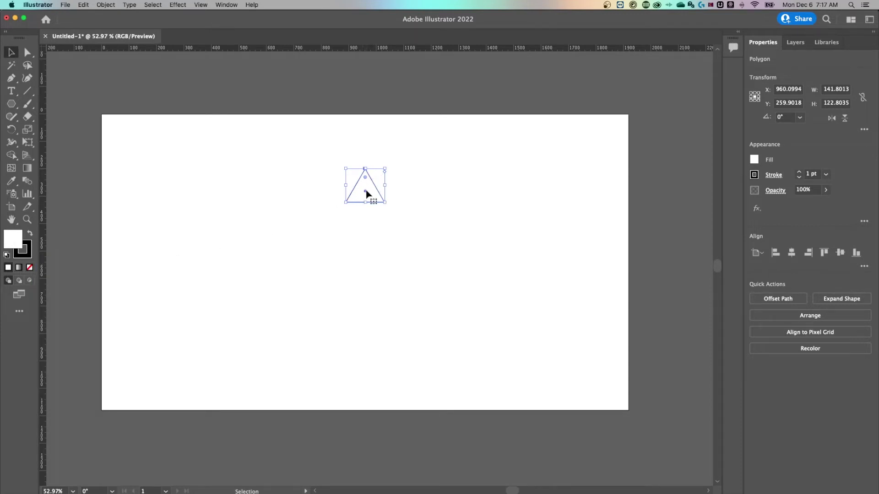
Step: Make the stroke colour active, dock the floating Color panel below the Comments icon, and expand it there
left_click(27, 254)
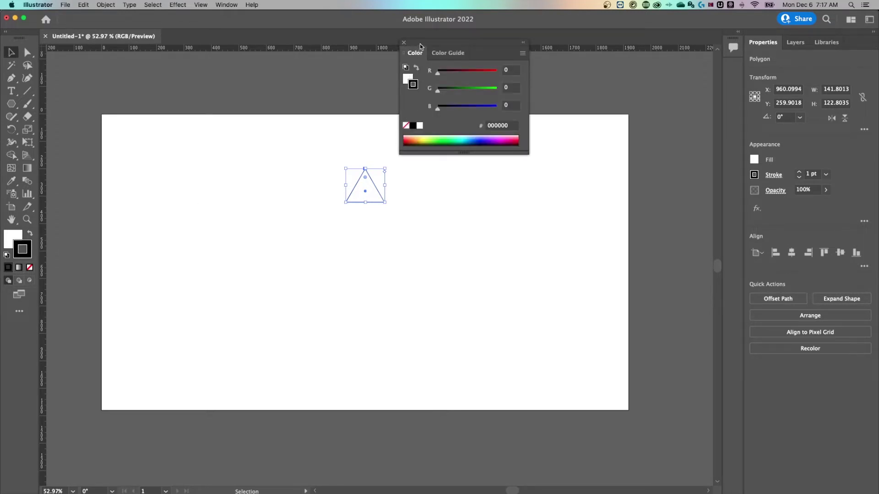
left_click_drag(418, 56, 735, 69)
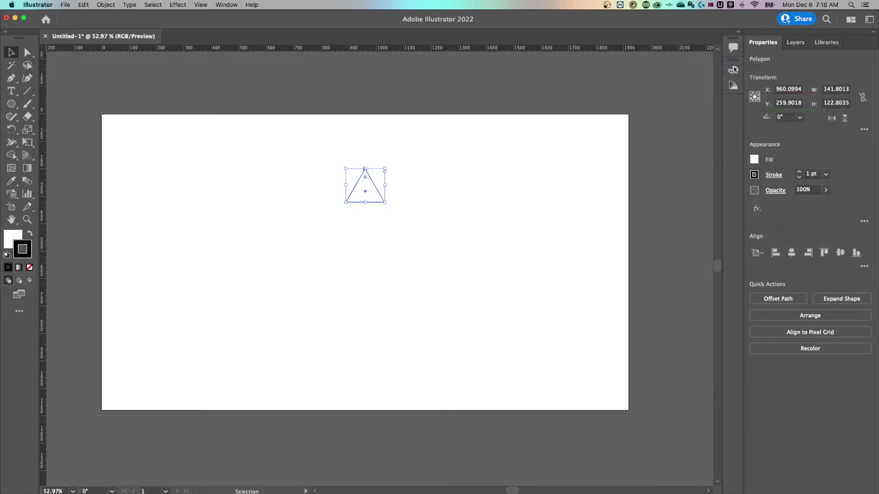
left_click(734, 71)
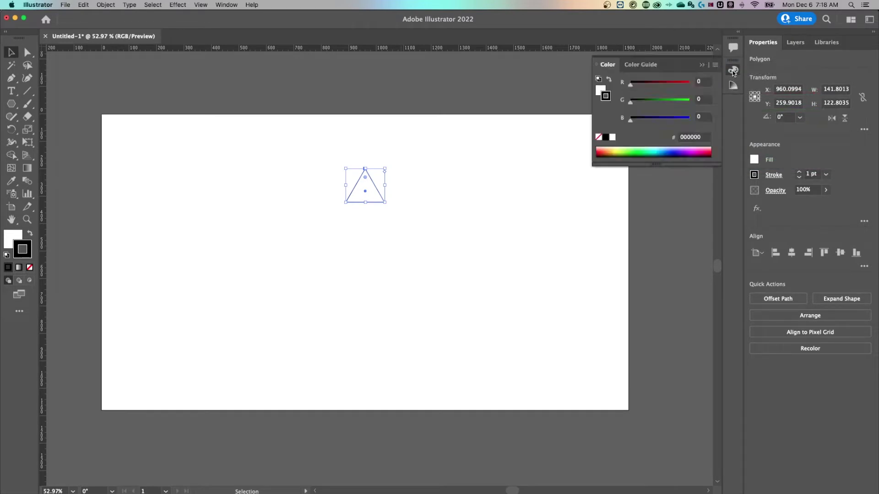
double_click(25, 250)
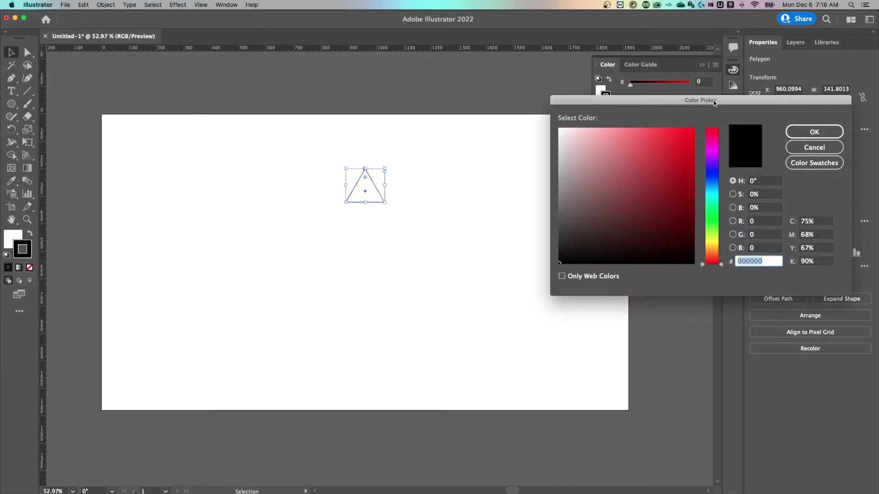
left_click_drag(714, 101, 582, 118)
left_click_drag(504, 199, 529, 168)
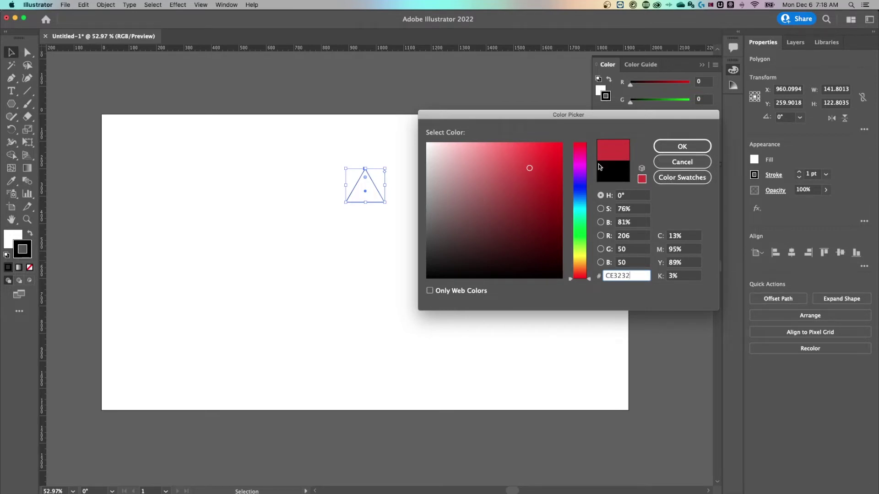
left_click(684, 162)
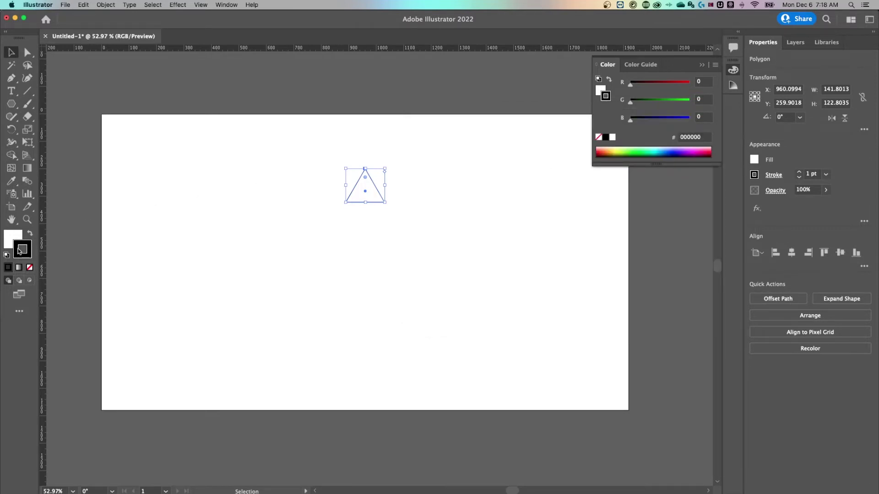
Step: Remove the triangle's stroke by setting it to None
left_click(29, 268)
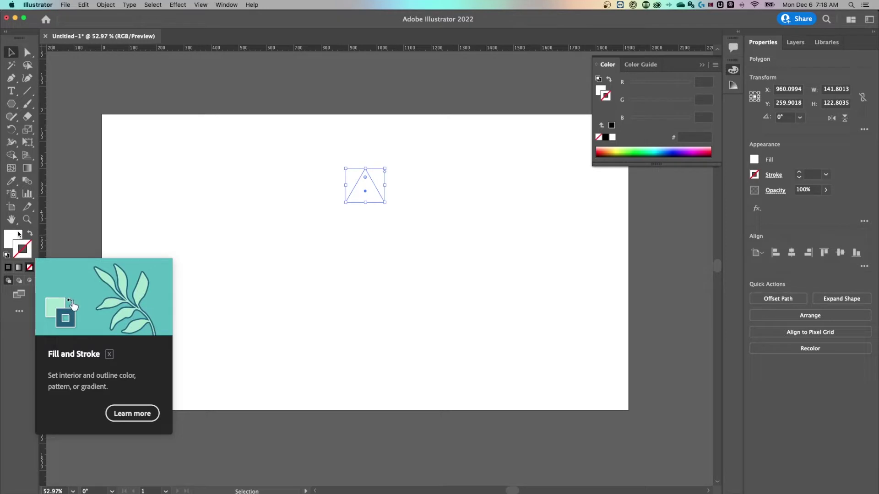
Step: Turn off Show Rich Tool Tips in the General preferences
left_click(46, 3)
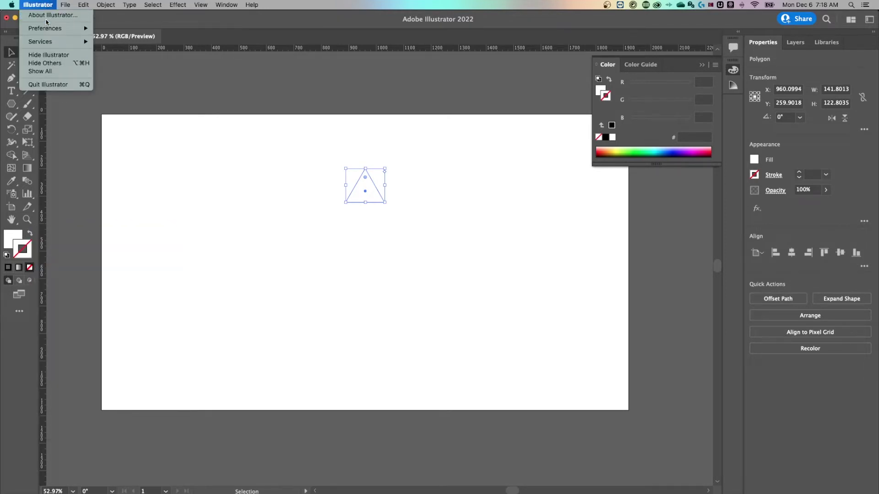
mouse_move(48, 29)
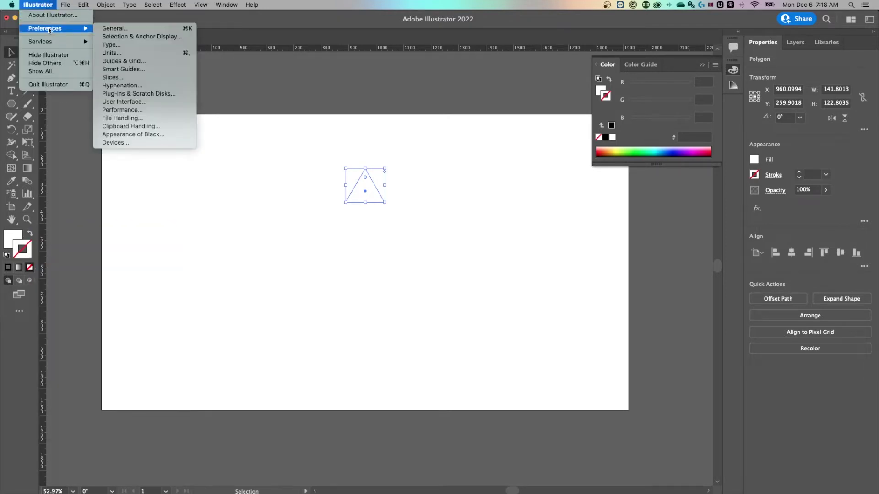
left_click(110, 28)
left_click_drag(225, 109, 233, 80)
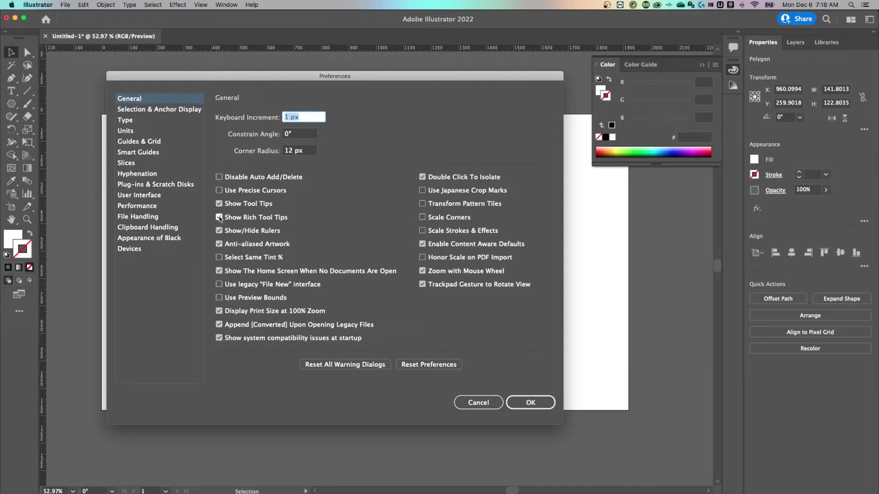
left_click(219, 218)
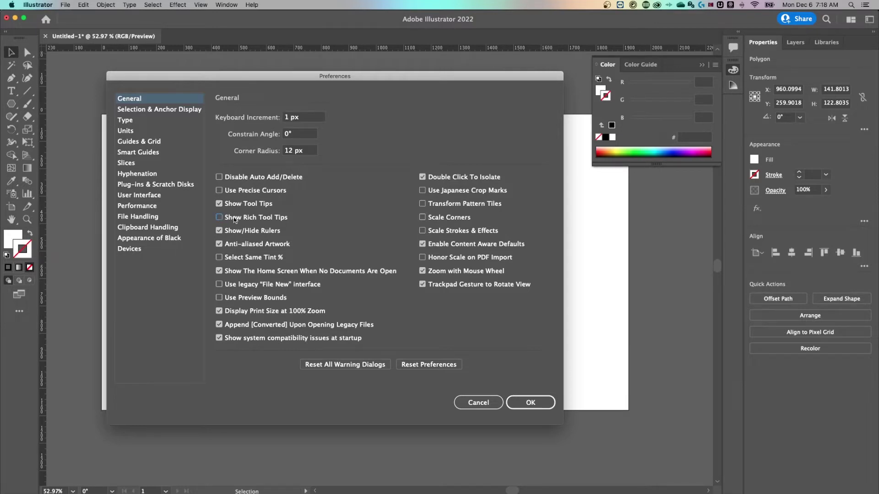
left_click(532, 400)
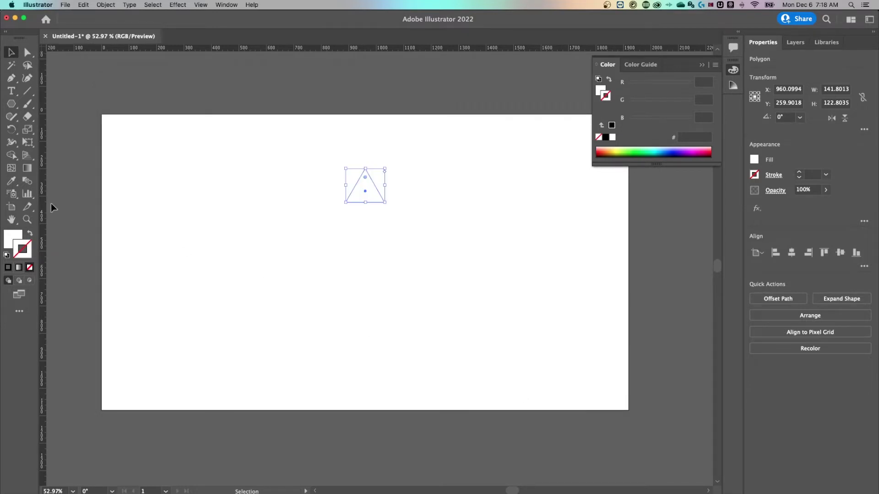
Step: Fill the triangle with the green colour 538C44
left_click(14, 237)
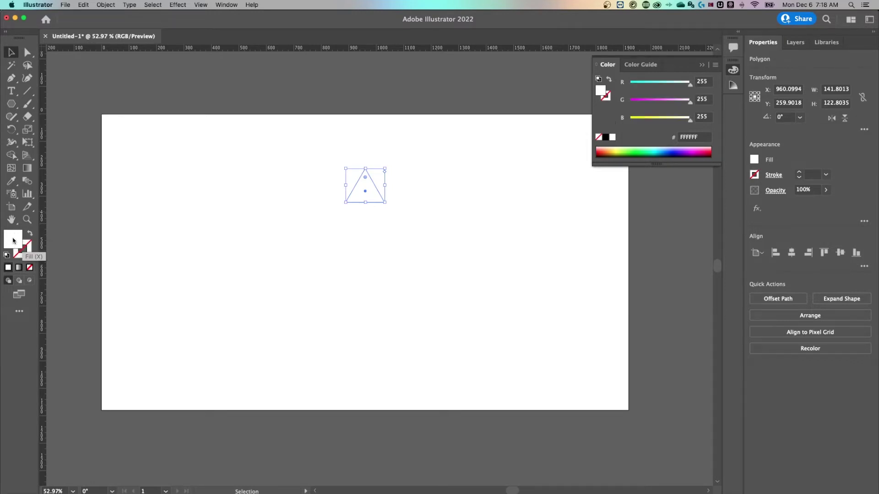
double_click(14, 239)
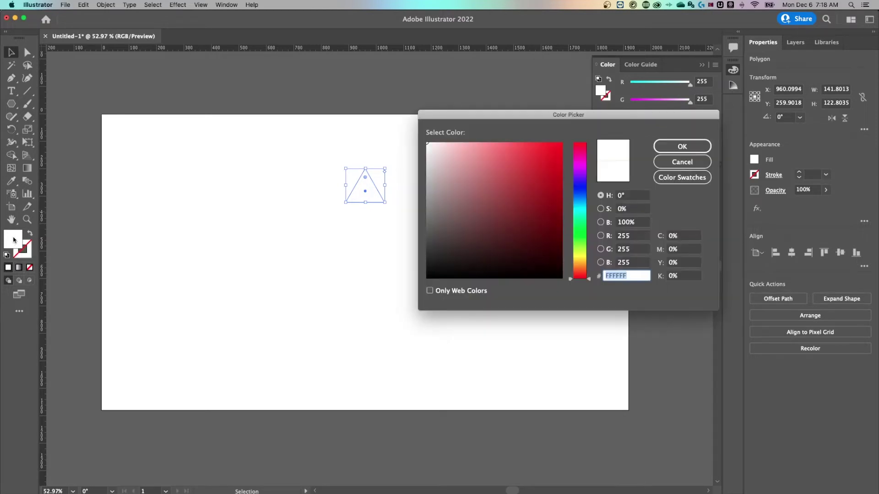
left_click_drag(585, 265, 584, 237)
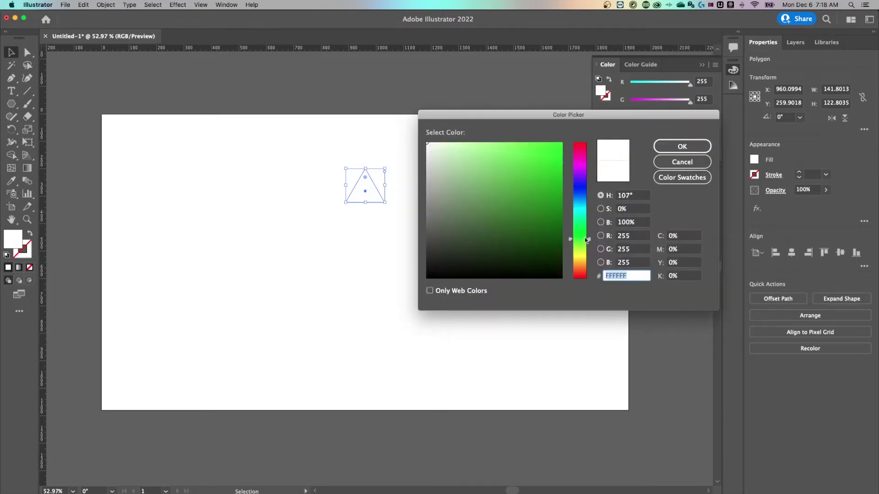
mouse_move(466, 155)
left_mouse_down()
mouse_move(480, 157)
mouse_move(496, 222)
mouse_move(501, 214)
left_mouse_up()
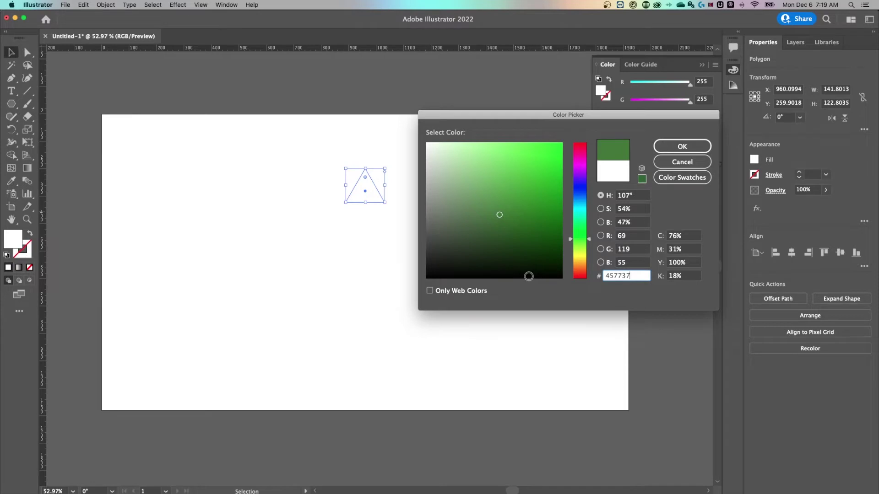
left_click_drag(499, 206, 497, 202)
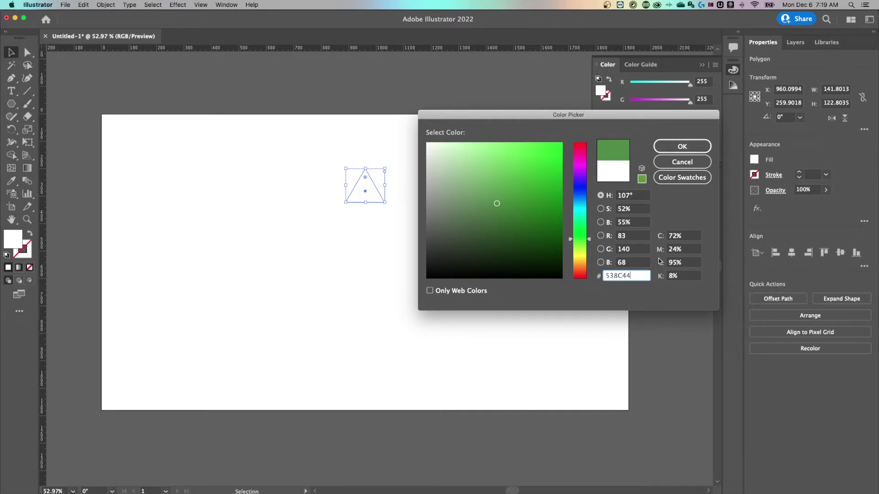
left_click_drag(633, 278, 610, 277)
left_click(681, 146)
left_click(490, 183)
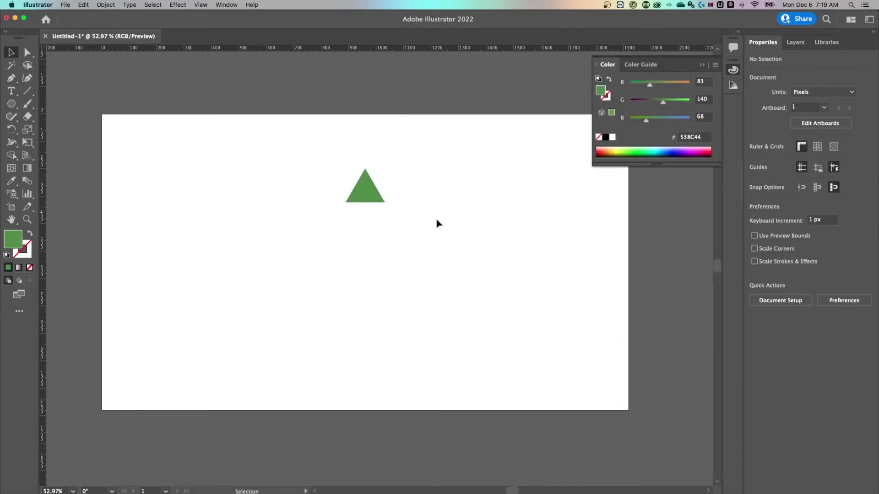
Step: Select the green triangle and collapse the Color panel to its icon
left_click(380, 201)
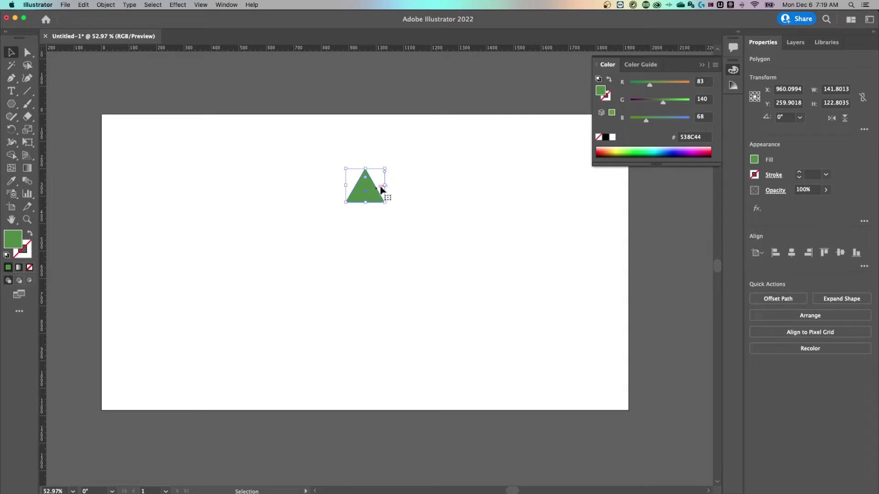
key("a")
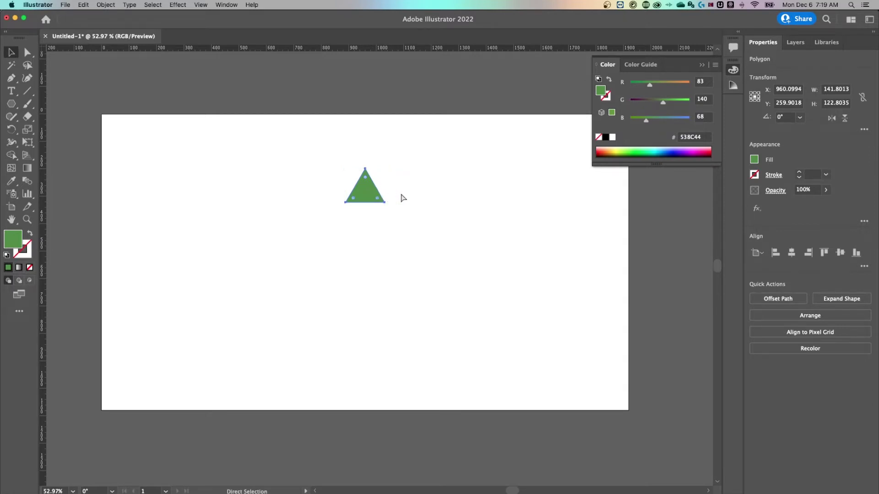
key("super+=")
key("super+=")
key("super+=")
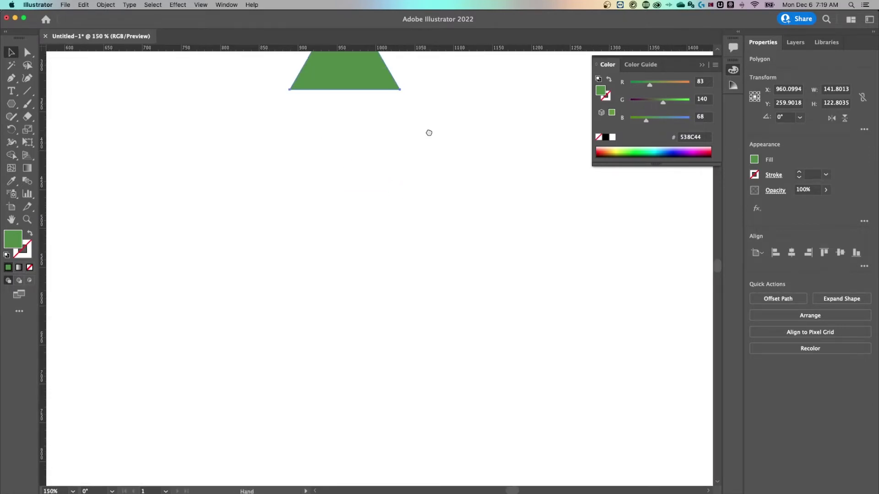
left_click_drag(429, 133, 426, 271)
left_click(701, 65)
scroll(449, 194, "left", 2)
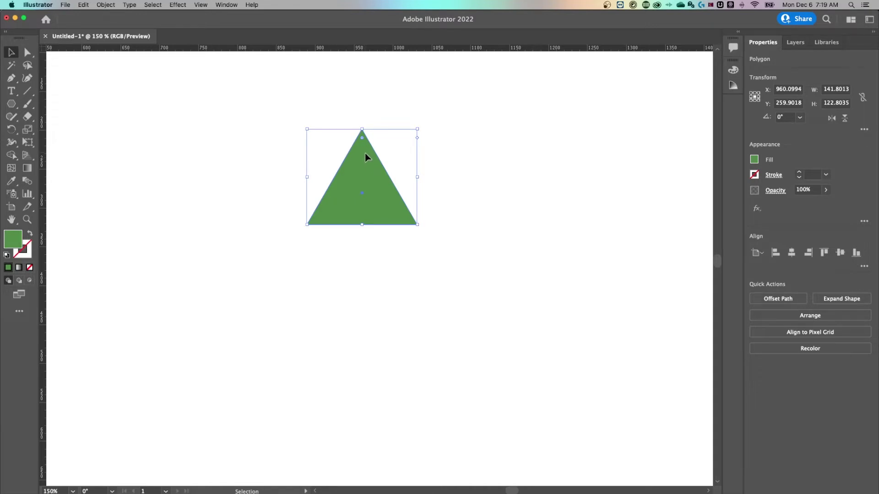
Step: Duplicate the triangle straight down by about 52 px so the copy overlaps the original
left_click_drag(364, 154, 371, 221)
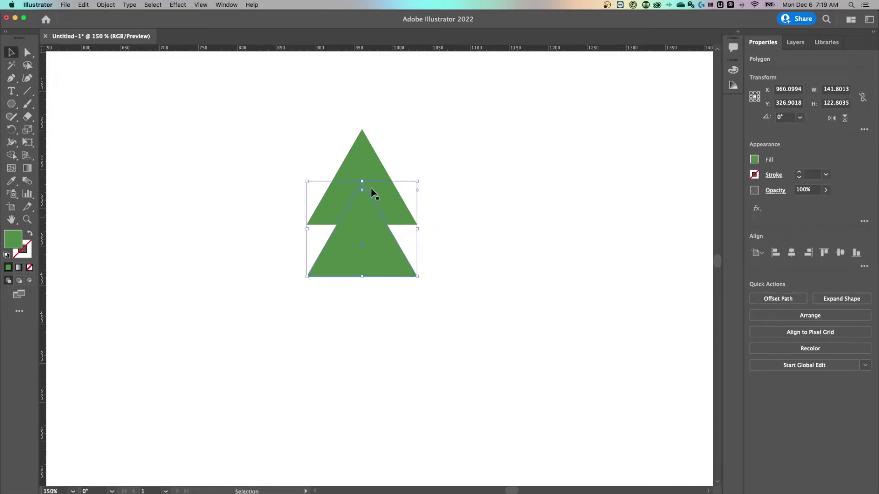
left_click_drag(368, 218, 362, 192)
mouse_move(378, 243)
left_mouse_down()
mouse_move(372, 230)
mouse_move(371, 249)
left_mouse_up()
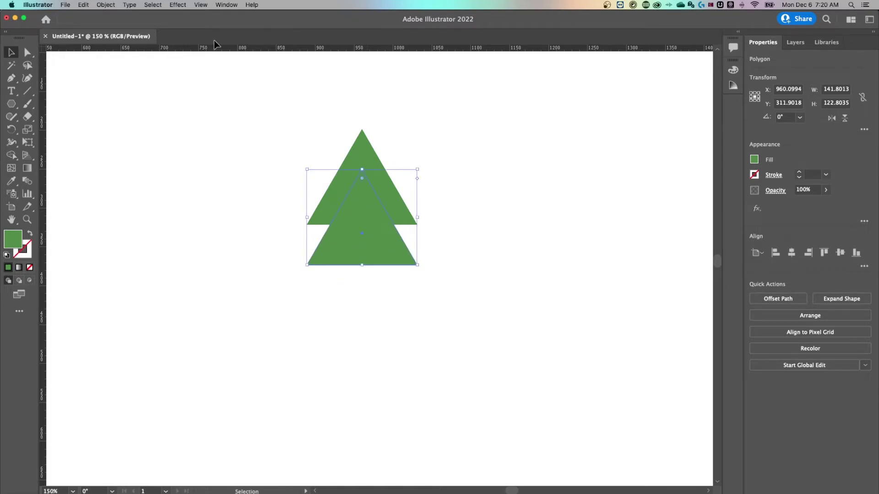
left_click(202, 5)
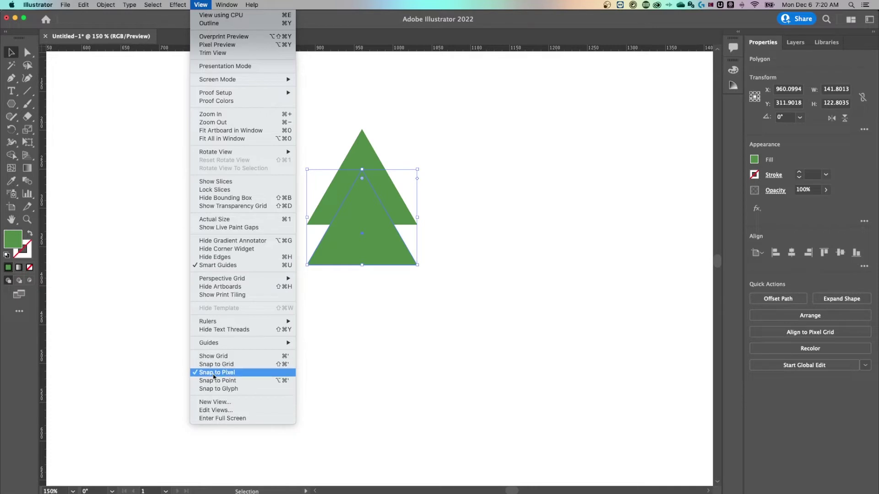
left_click(460, 307)
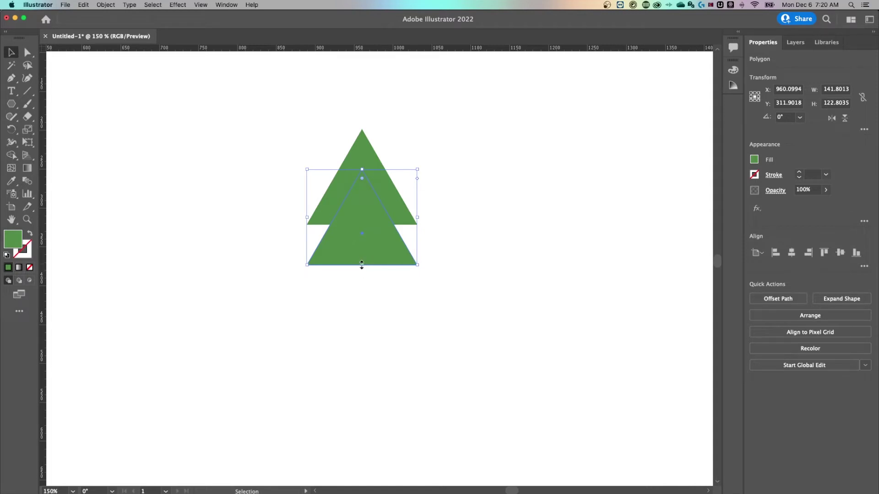
Step: Enlarge the copied triangle proportionally from its apex to about 270 by 234 px, keeping it centred under the first triangle
left_click_drag(362, 265, 355, 353)
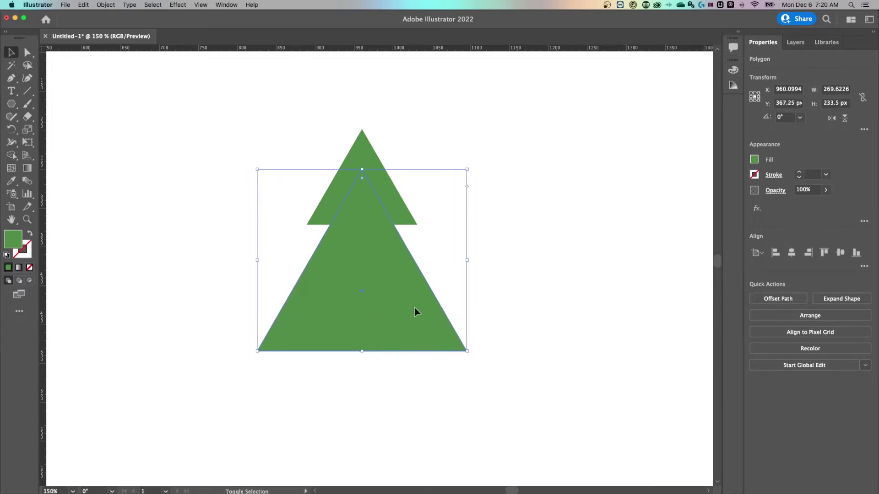
key("super+h")
key("super+h")
Step: Nudge the second triangle up by about 31 px so it overlaps more of the top triangle
key("Up")
key("Up")
key("Up")
key("Up")
key("Up")
key("Up")
key("Up")
key("Up")
key("Up")
key("Down")
key("Down")
key("Down")
key("Down")
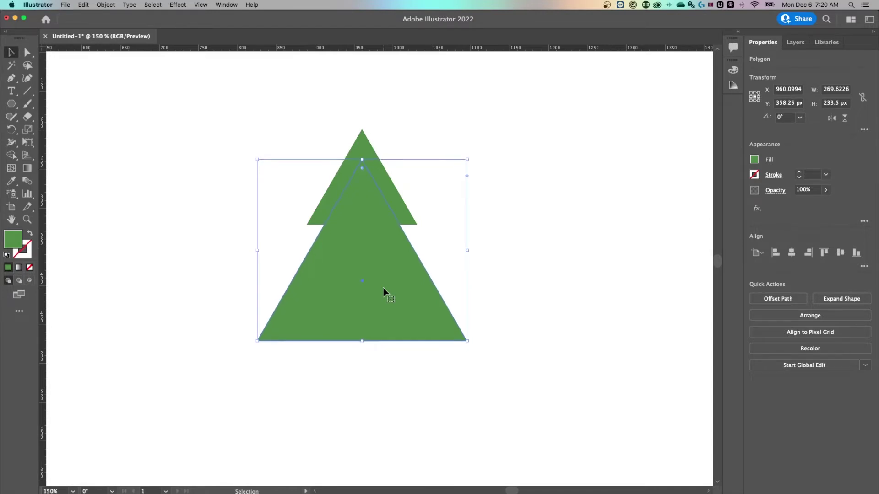
key("shift+Up")
key("shift+Up")
key("shift+Down")
key("shift+Down")
key("shift+Down")
key("shift+Up")
key("shift+Up")
key("shift+Up")
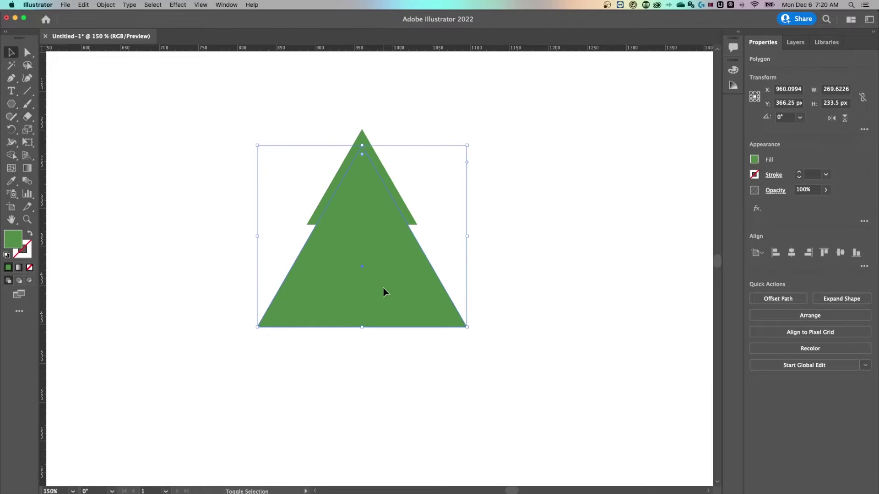
left_click(575, 216)
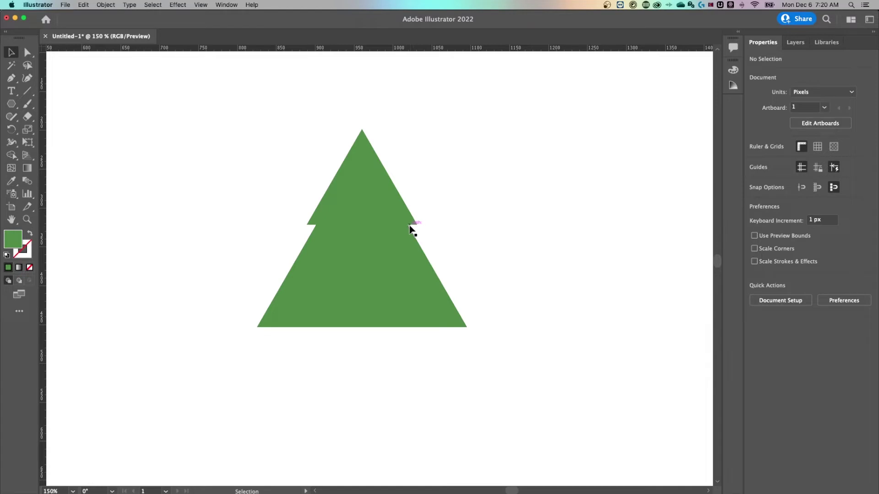
left_click(344, 238)
left_click(526, 224)
Step: Duplicate the second triangle about 61 px straight down and enlarge the copy from its apex to about 428 by 371 px
key("super+1")
key("space")
left_click_drag(457, 251, 460, 218)
left_click(380, 220)
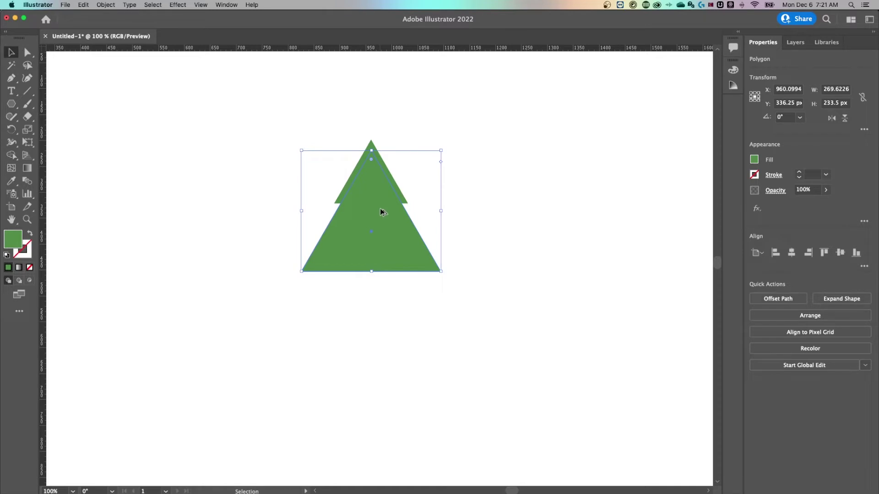
left_click_drag(381, 204, 380, 235)
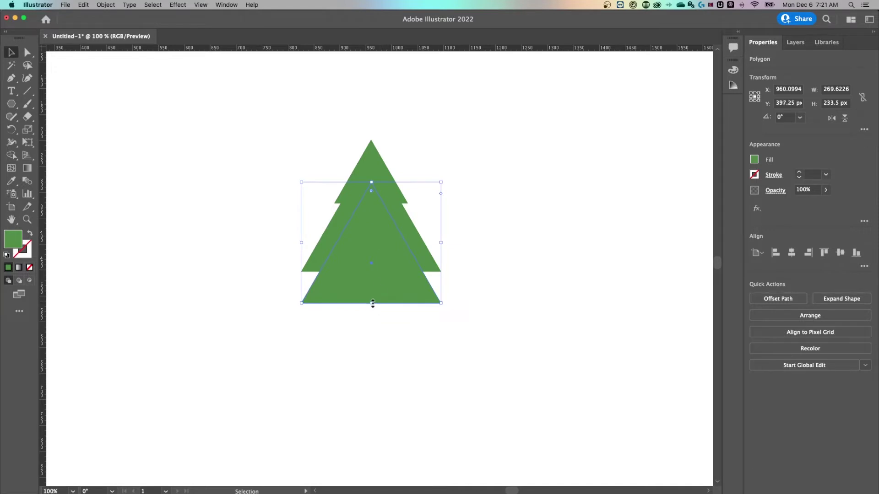
left_click_drag(371, 304, 374, 375)
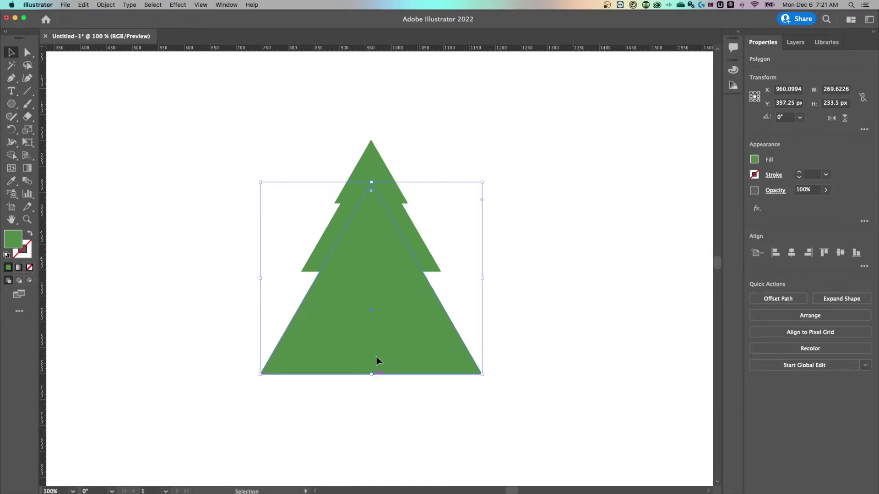
Step: Move the third triangle up slightly so it overlaps more of the second tier of the tree
left_click(435, 284)
left_click_drag(366, 327, 365, 320)
left_click(473, 247)
scroll(536, 261, "down", 1)
key("super+minus")
key("super+minus")
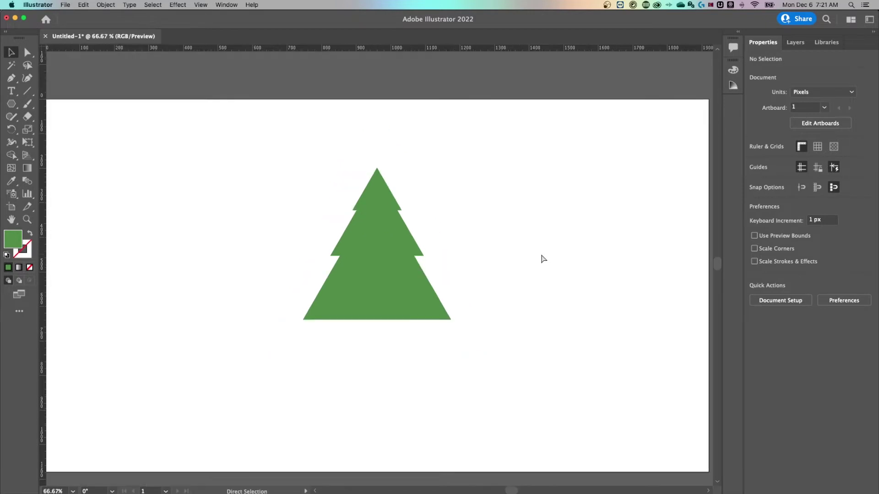
Step: Duplicate the third triangle straight down so the copy partly overlaps it as a fourth tier
left_click(375, 263)
left_click(424, 274)
left_click(383, 261)
left_click_drag(390, 243, 389, 269)
left_click(506, 251)
left_click(371, 314)
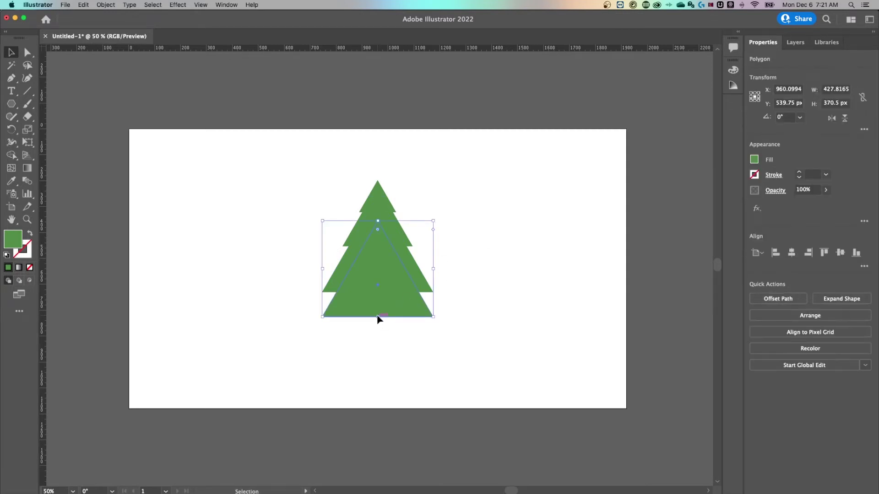
Step: Enlarge the fourth triangle from its apex to about 593 by 514 px and move it up slightly into the third tier
left_click_drag(378, 319, 378, 345)
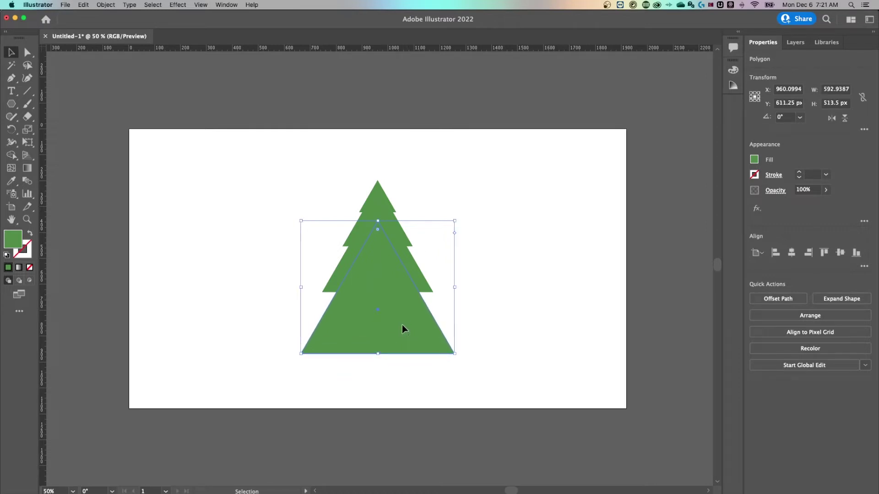
left_click(476, 287)
left_click_drag(478, 365, 507, 277)
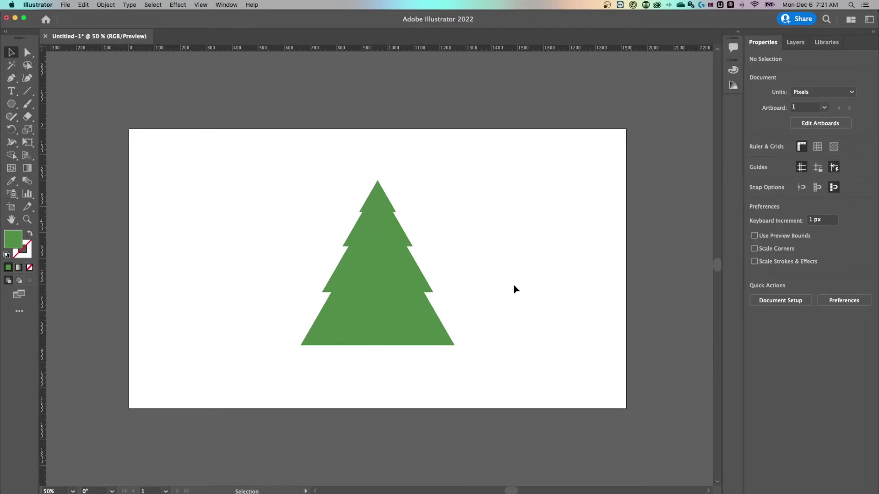
Step: Select all four triangles and scale the tree down proportionally from its top to about 285 by 306 px
left_click_drag(297, 165, 268, 154)
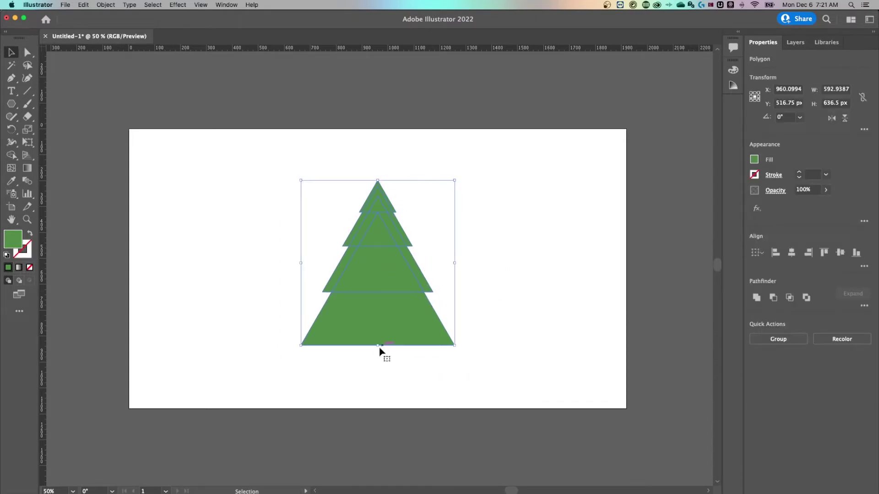
left_click_drag(378, 344, 376, 261)
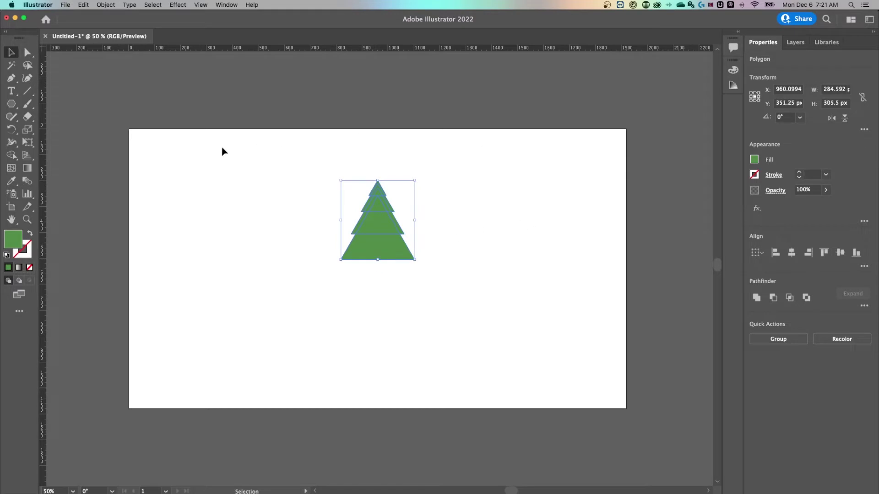
left_click(439, 221)
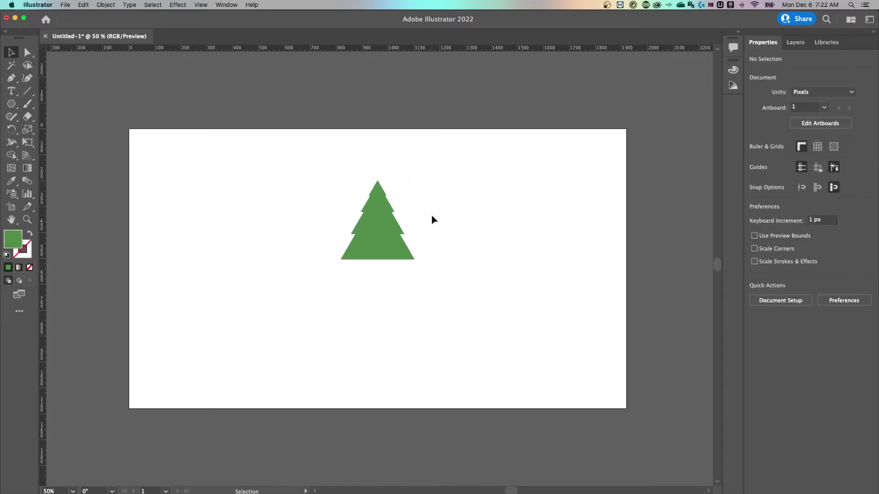
key("z")
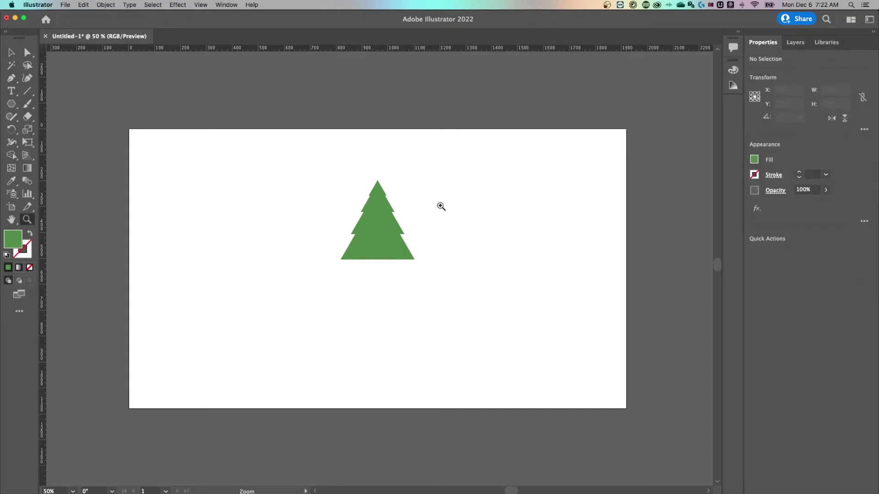
left_click_drag(377, 214, 481, 166)
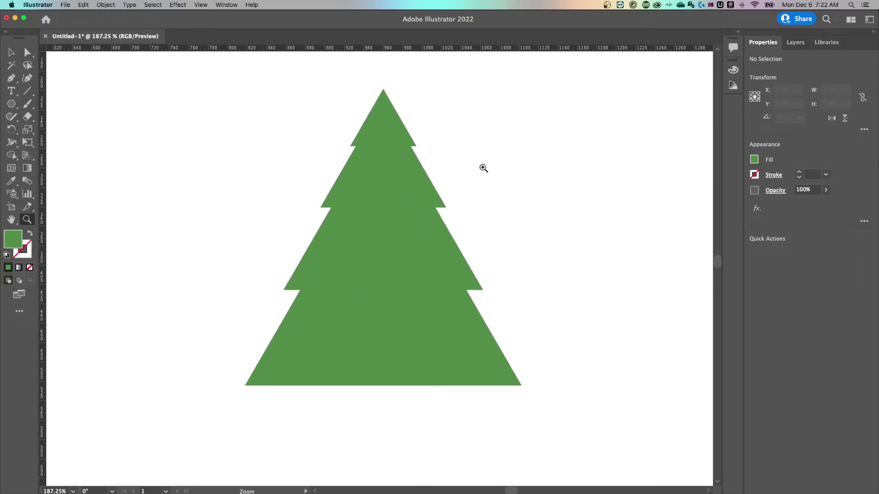
key("v")
left_click(390, 98)
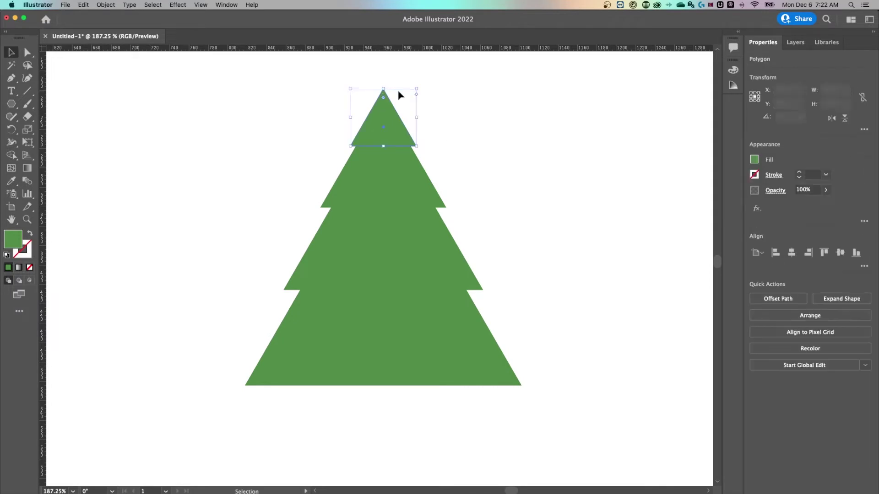
scroll(458, 143, "up", 3)
left_click(465, 197)
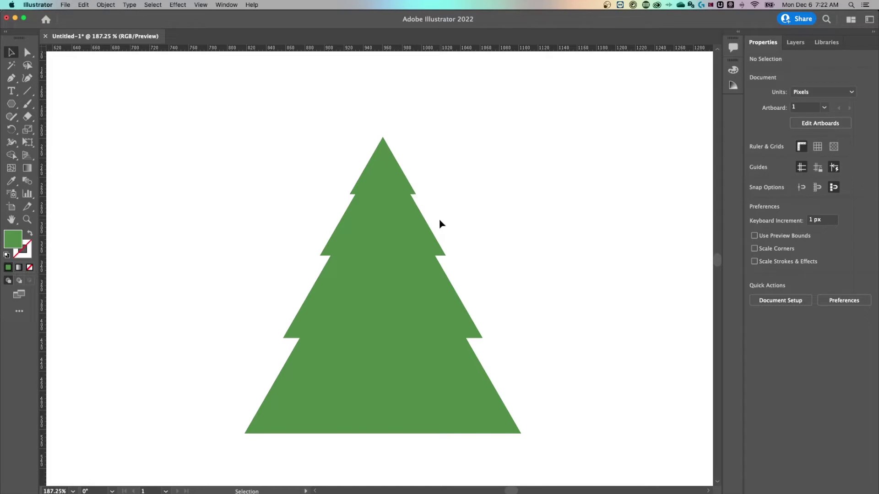
left_click_drag(616, 228, 451, 343)
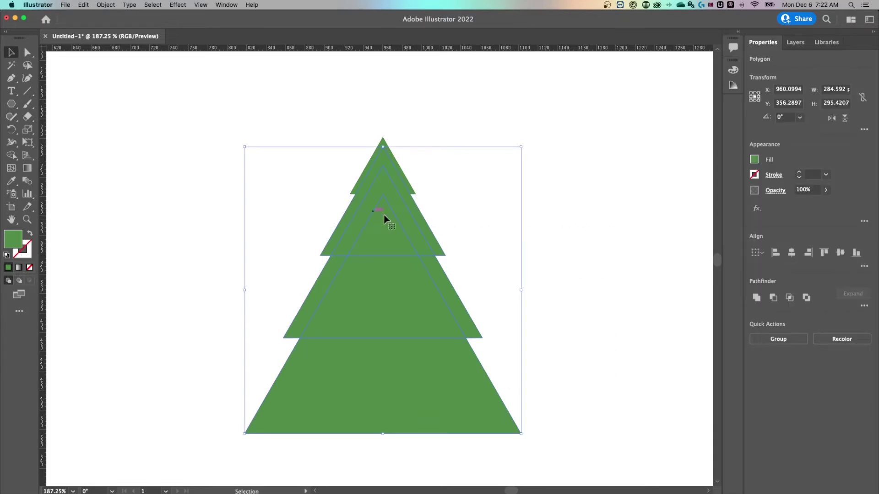
key("shift+Down")
key("shift+Up")
left_click(512, 235)
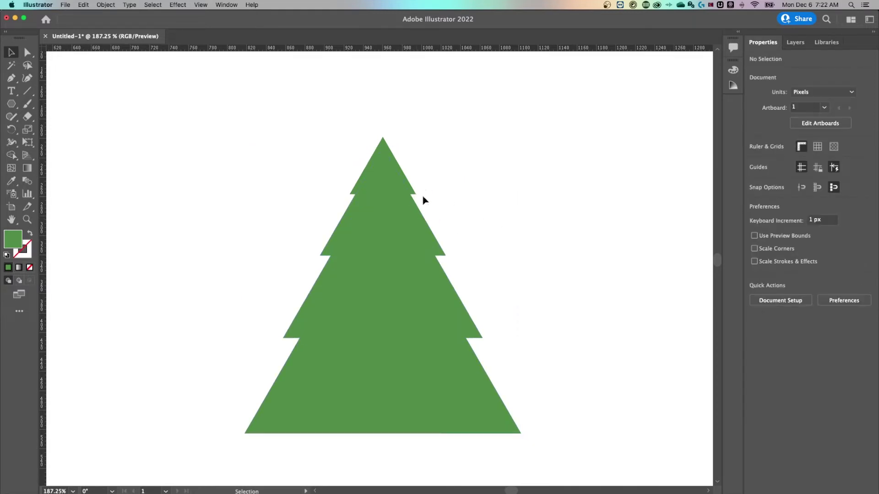
Step: Select the three lower triangles together and nudge them down about 2 px beneath the top tier
left_click_drag(561, 233, 338, 371)
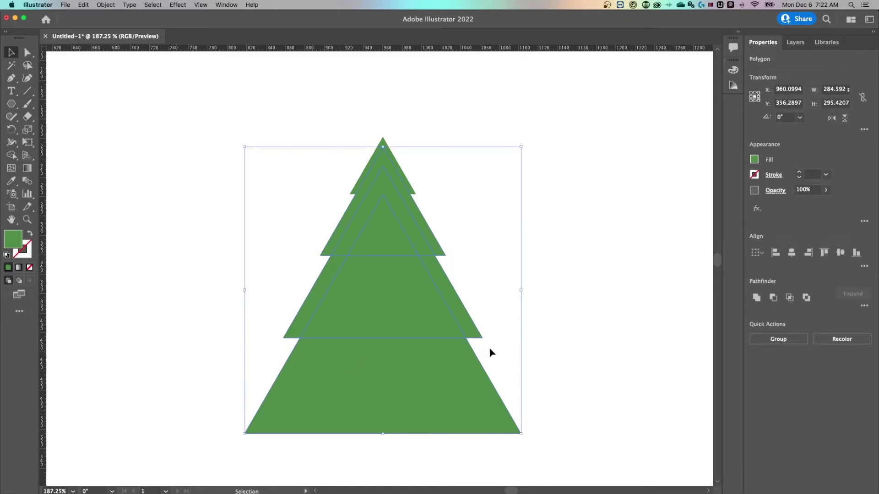
key("Down")
left_click(533, 286)
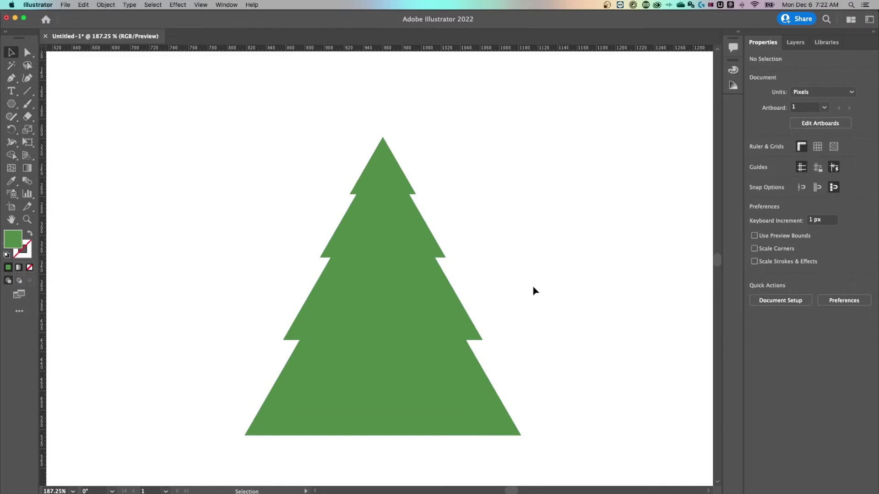
left_click_drag(501, 250, 292, 399)
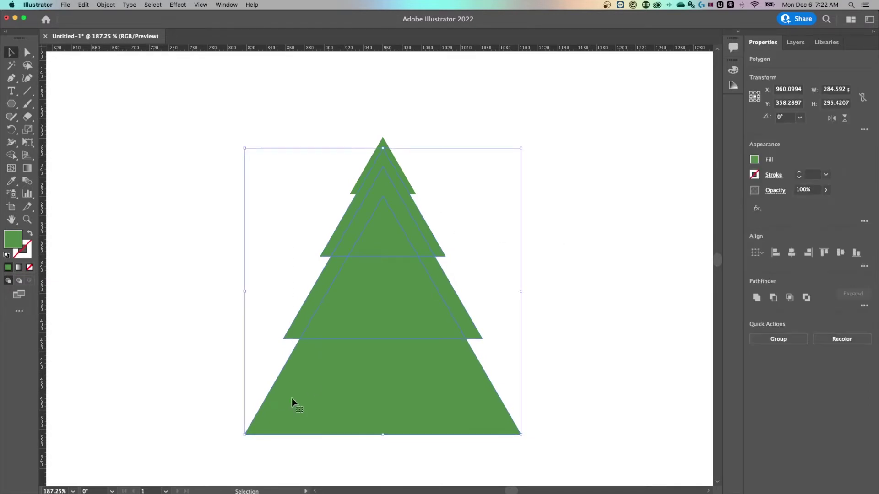
key("Up")
left_click(484, 190)
left_click_drag(484, 191, 491, 184)
Step: Set the fill colour to brown 775B39 with nothing selected, ready for the trunk
key("super+1")
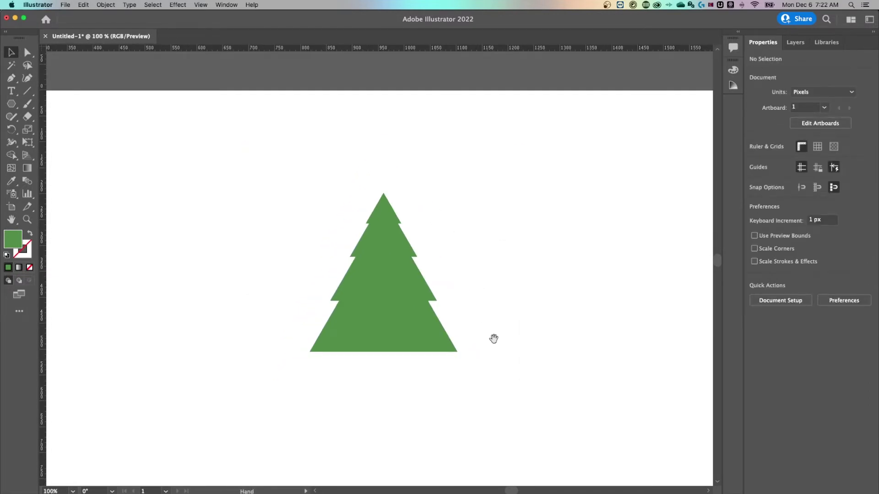
left_click_drag(494, 342, 502, 322)
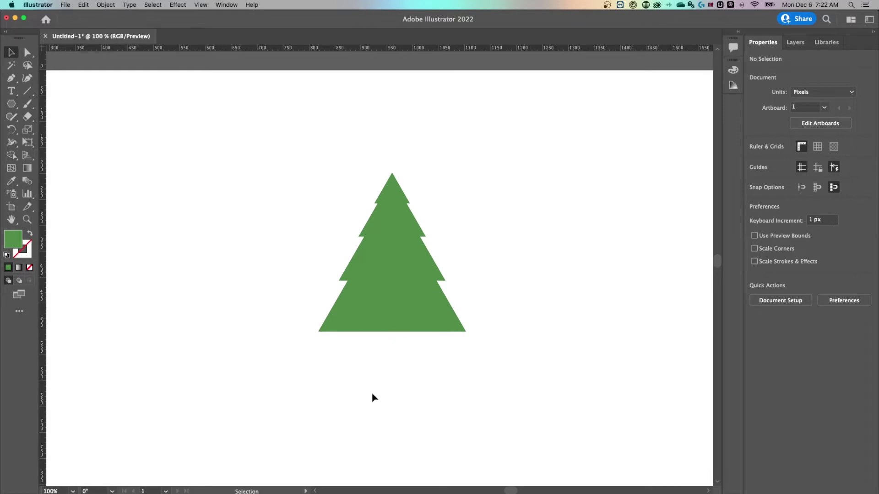
double_click(14, 241)
left_click_drag(579, 243, 577, 269)
left_click_drag(494, 203, 498, 215)
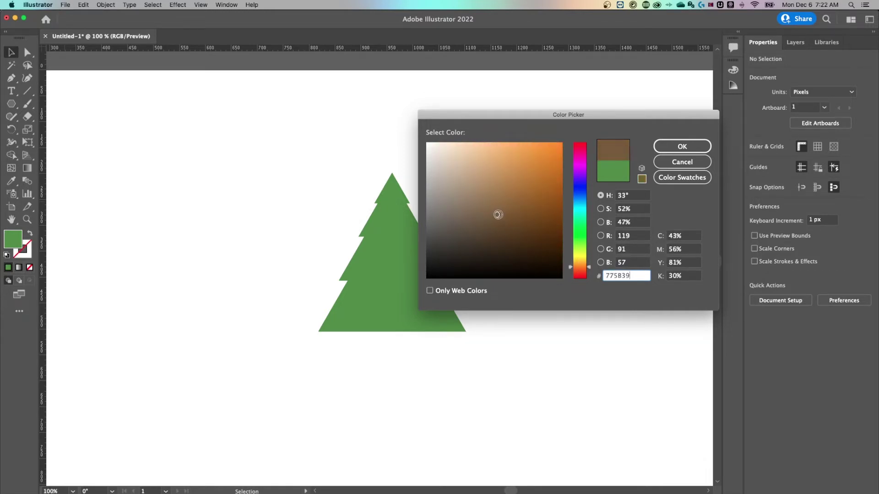
left_click(691, 146)
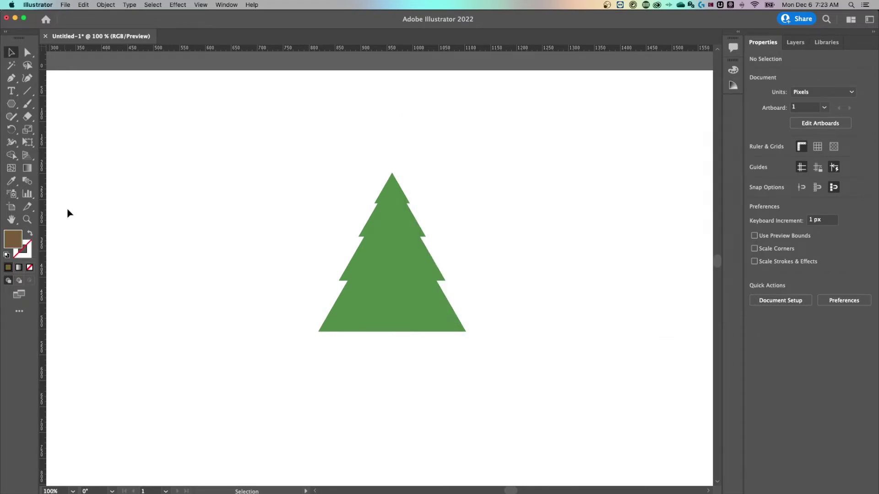
Step: Draw a brown rectangle of about 43 by 115 px just below the tree as its trunk
left_click(10, 104)
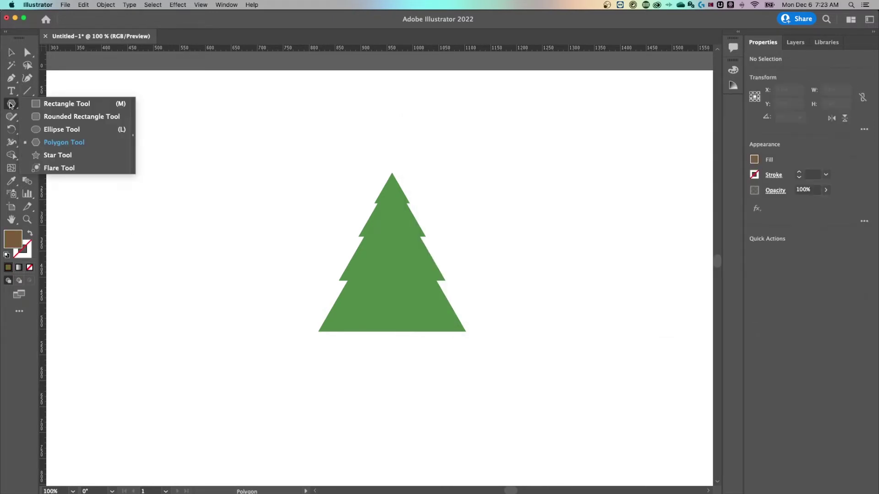
left_click(103, 104)
mouse_move(374, 344)
left_mouse_down()
mouse_move(410, 419)
mouse_move(394, 418)
mouse_move(396, 404)
left_mouse_up()
key("v")
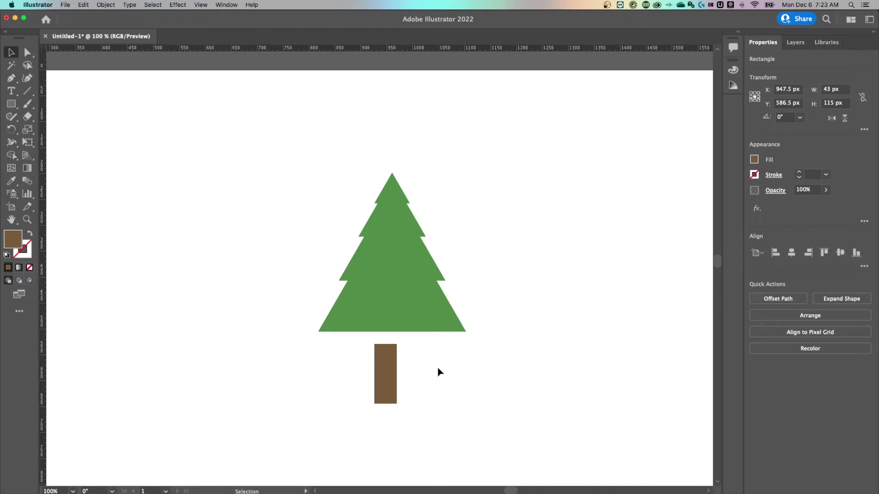
left_click(438, 368)
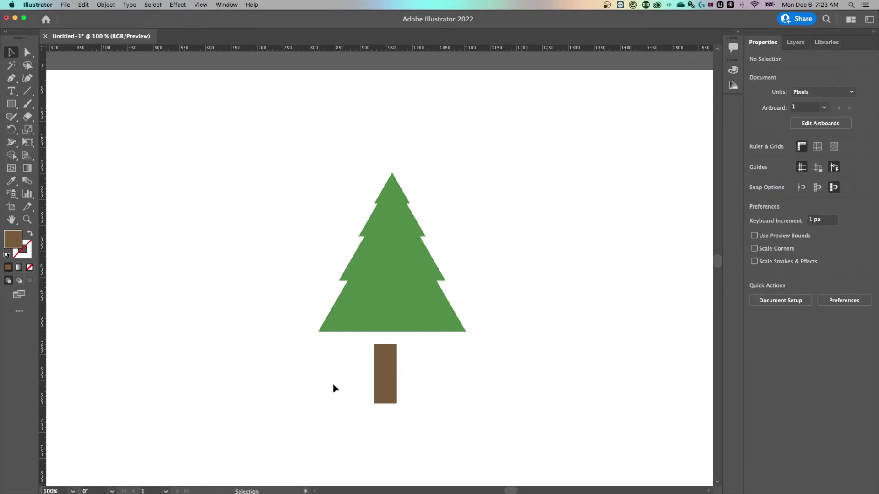
Step: Select all triangles and the trunk, and show the Align panel docked among the collapsed panels
left_click_drag(520, 229, 488, 201)
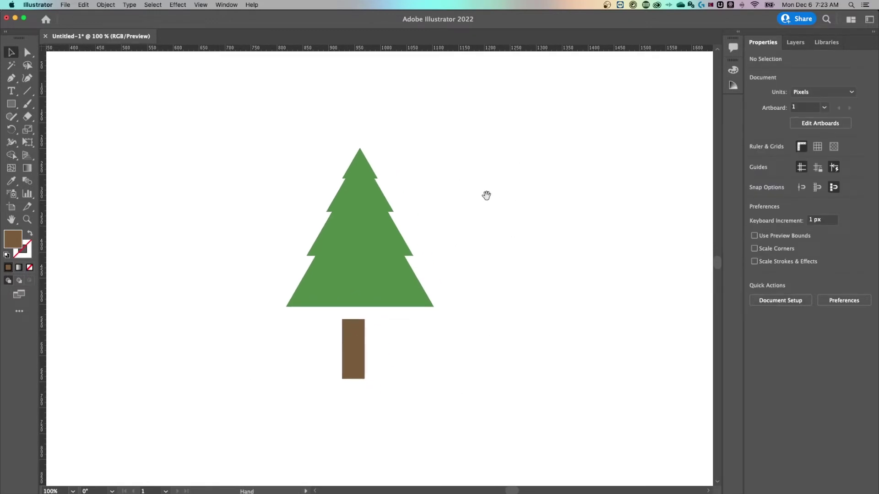
left_click_drag(435, 221, 230, 383)
left_click(229, 382)
left_click_drag(523, 108, 233, 406)
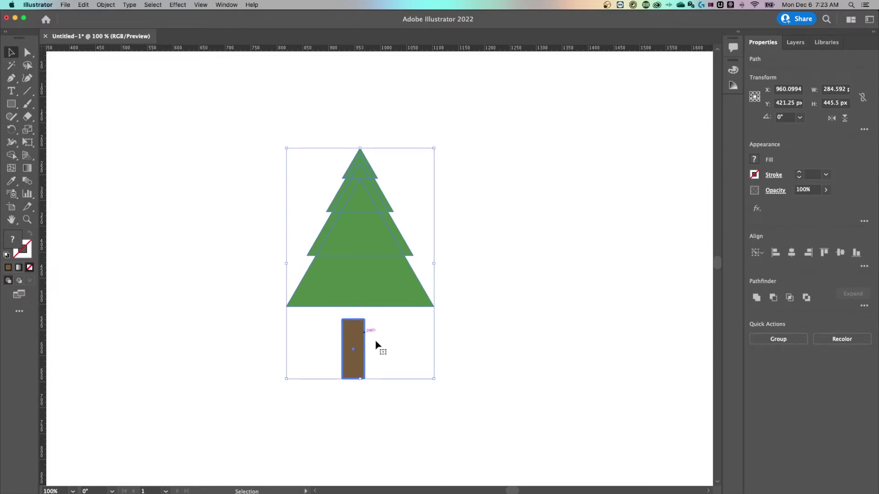
scroll(400, 334, "down", 2)
scroll(400, 333, "left", 2)
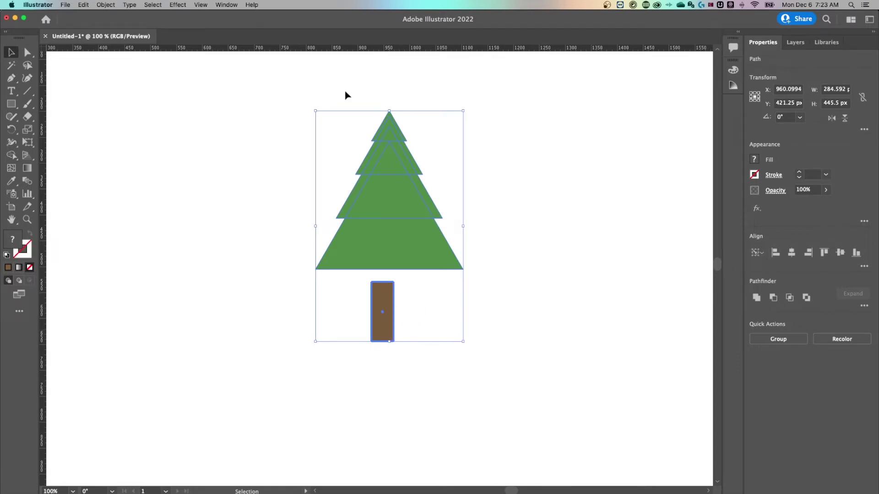
left_click(227, 5)
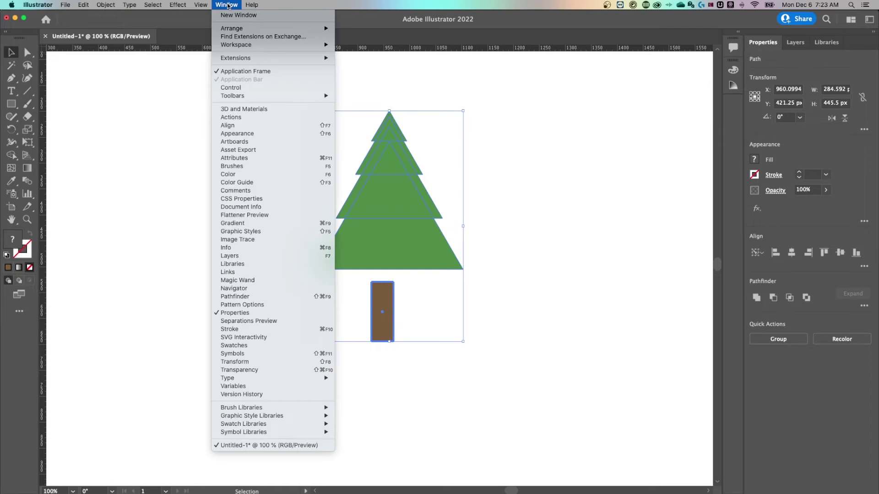
left_click(233, 127)
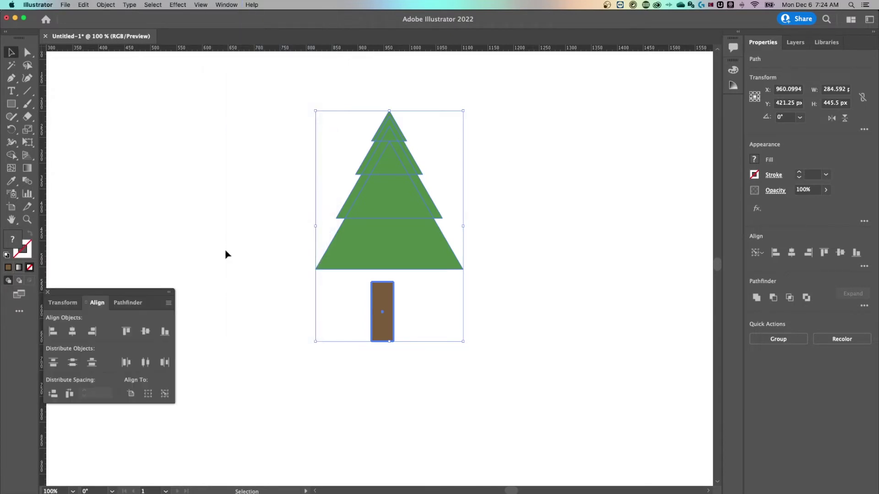
left_click_drag(119, 290, 732, 120)
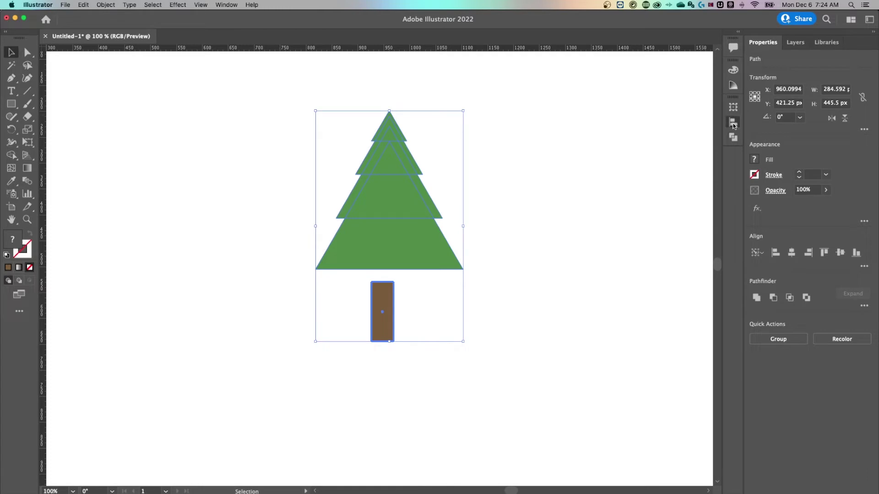
left_click(732, 125)
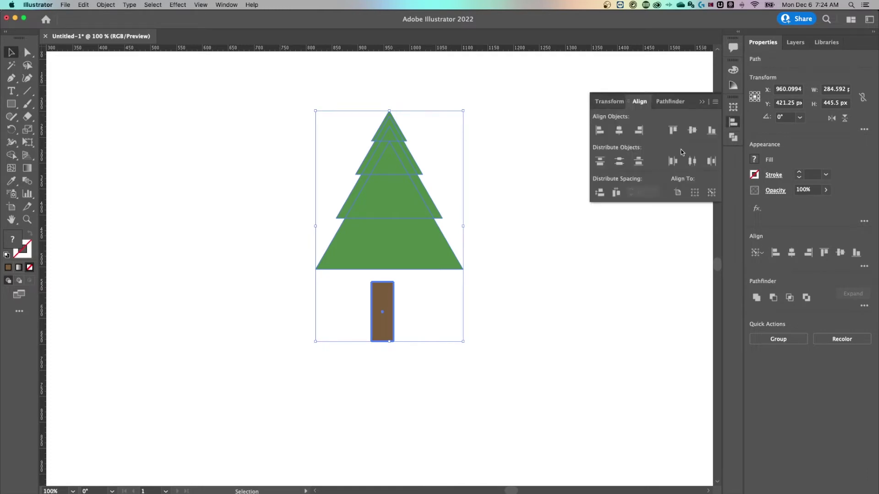
Step: Centre the triangles horizontally on the trunk by aligning to the trunk as key object
left_click(711, 194)
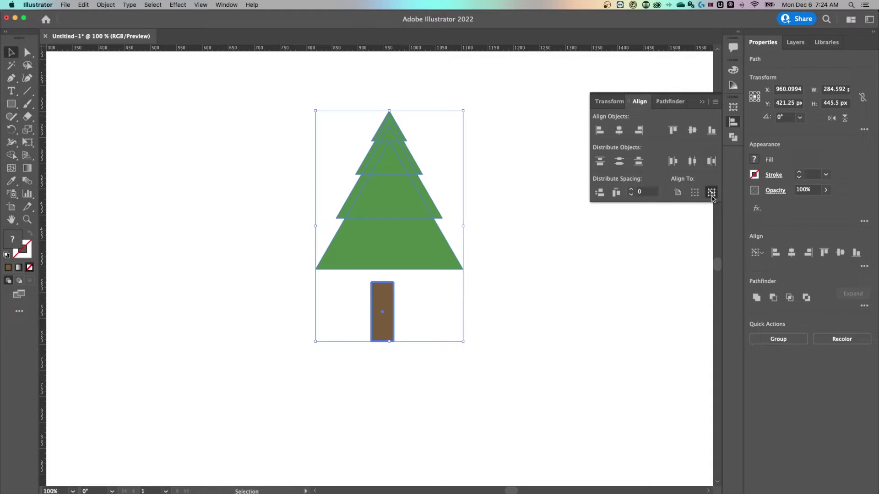
left_click_drag(513, 96, 313, 340)
left_click(382, 286)
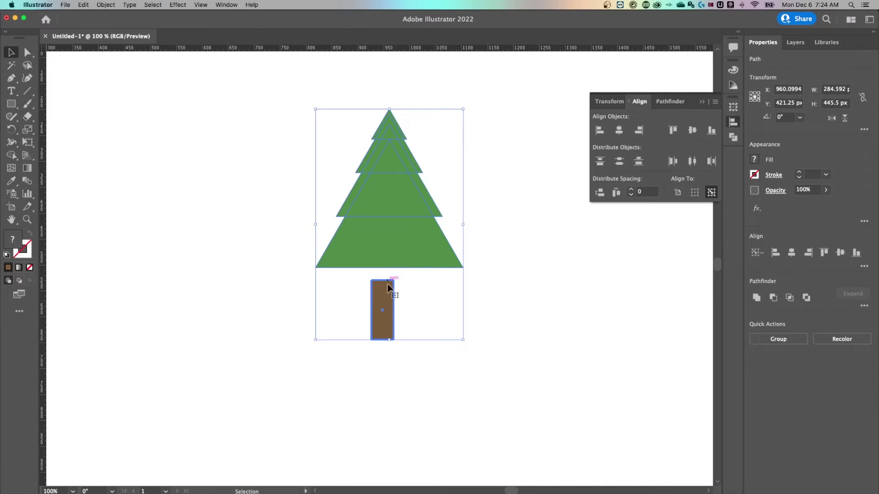
left_click(623, 129)
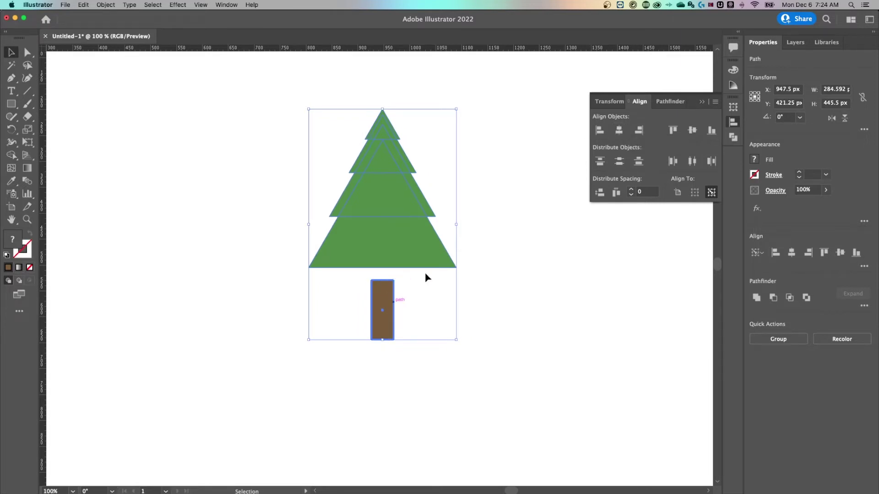
left_click(539, 195)
Step: Move the trunk up about 47 px into the base of the tree and send it to the back
left_click_drag(383, 297, 386, 275)
left_click(544, 221)
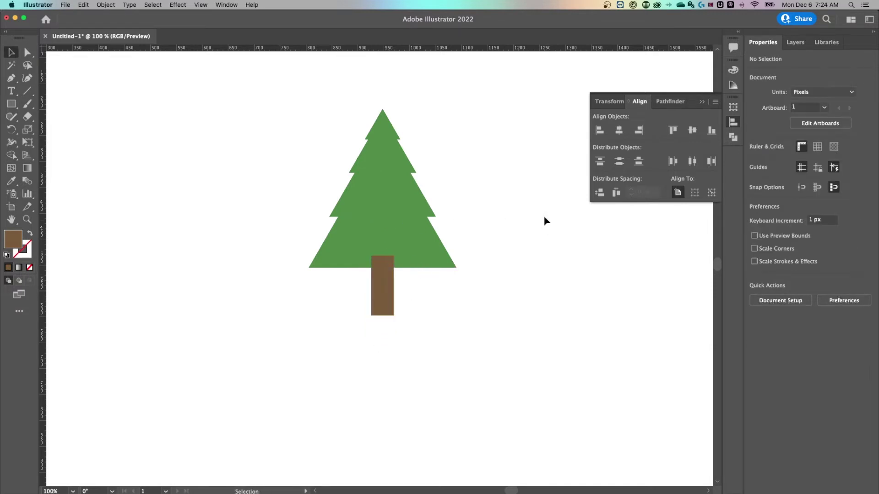
left_click(383, 289)
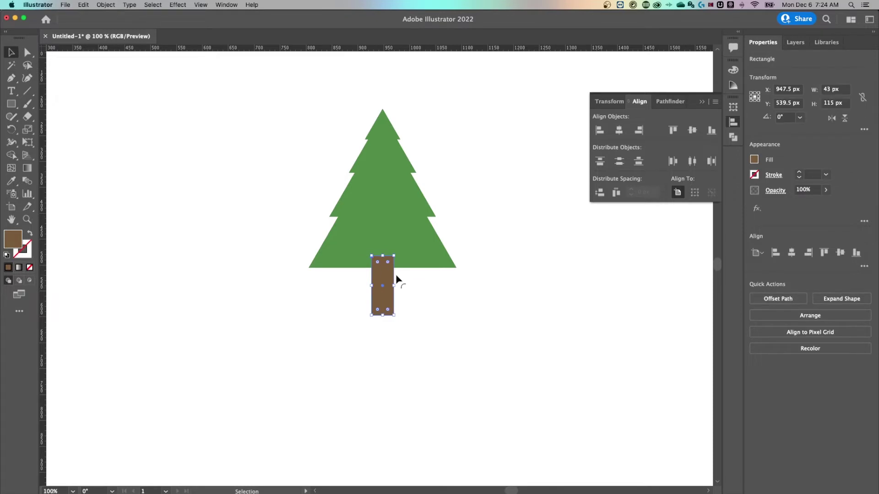
right_click(381, 275)
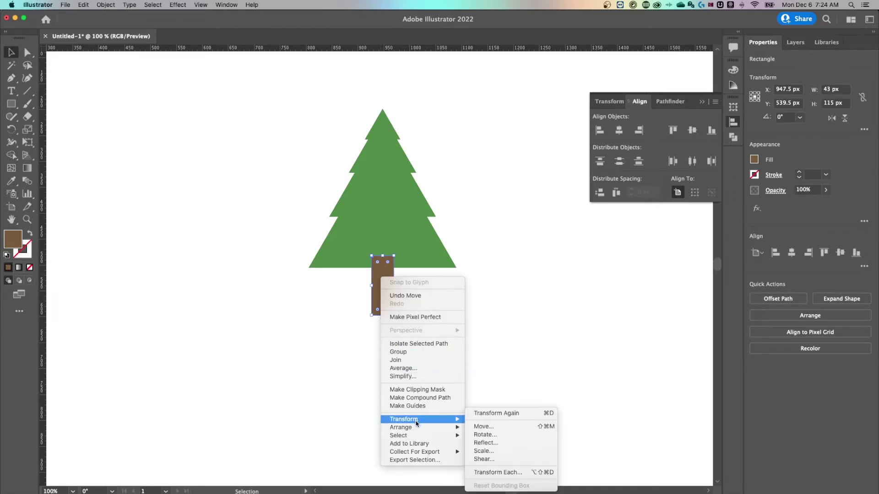
mouse_move(417, 428)
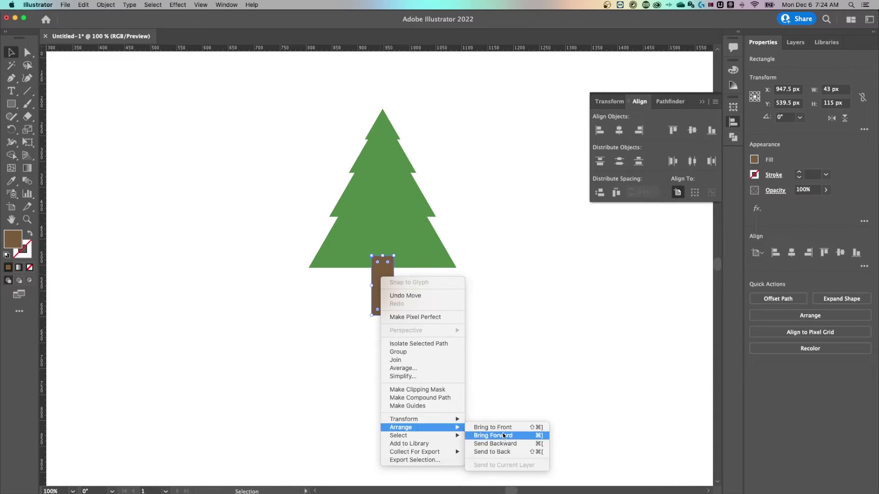
left_click(501, 452)
left_click(530, 326)
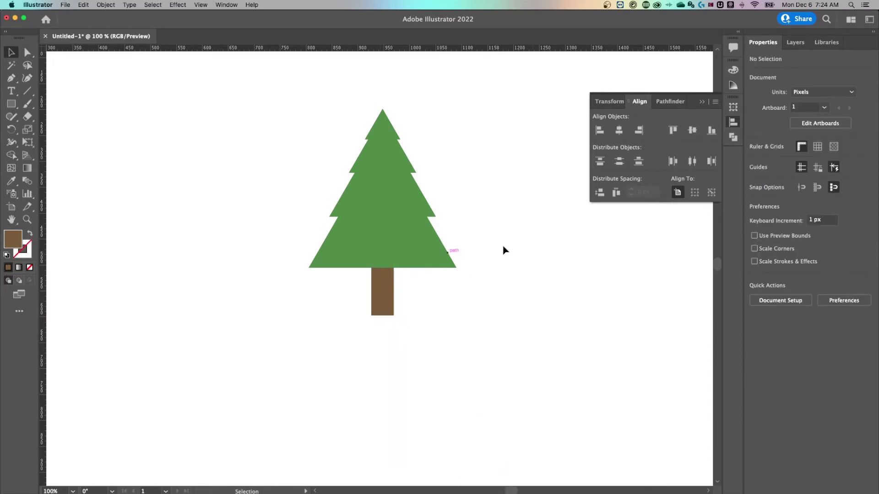
Step: Move the trunk up slightly so less of it shows below the tree, and collapse the Align panel
scroll(512, 281, "up", 2)
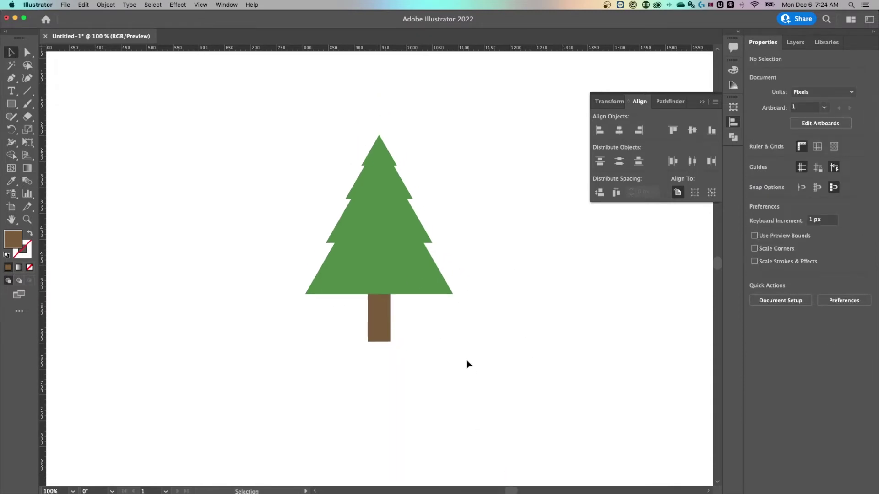
left_click(379, 309)
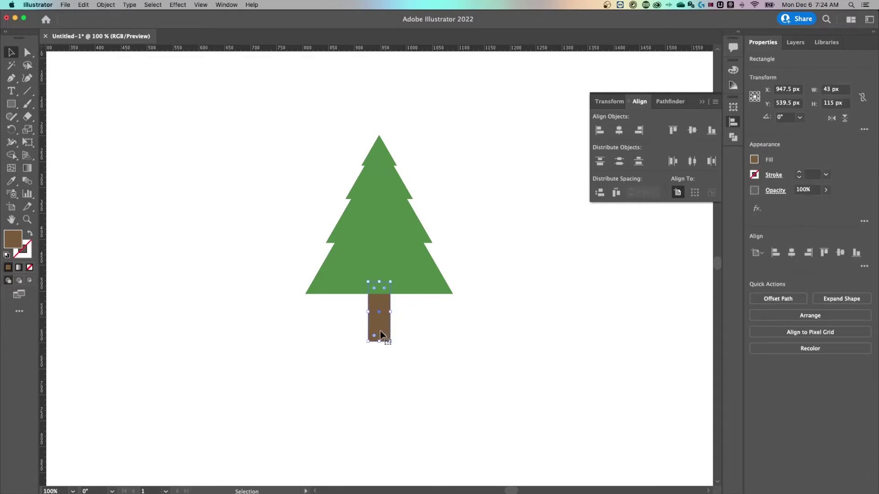
left_click(380, 326, "shift")
left_click(378, 325)
left_click(481, 386)
scroll(580, 233, "right", 1)
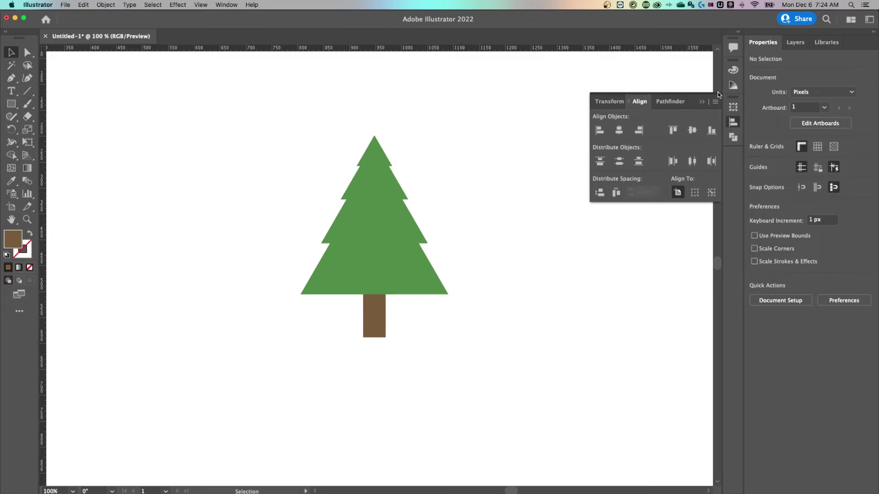
left_click(697, 102)
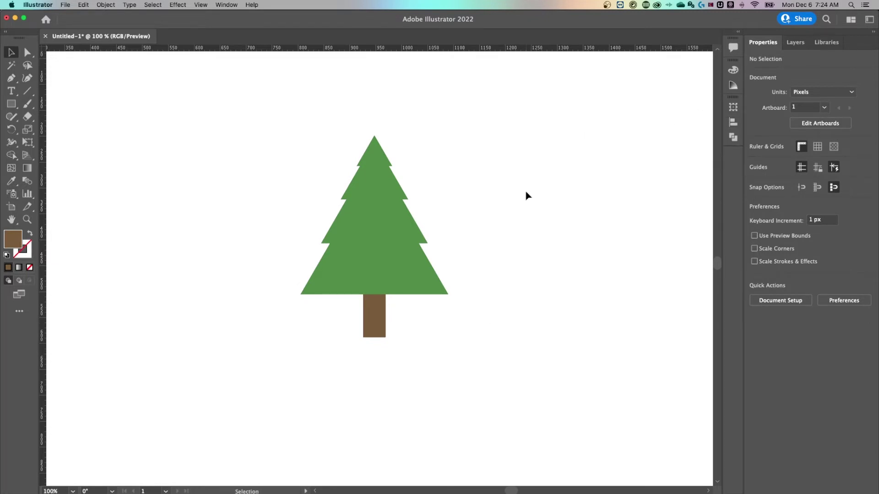
key("space")
left_click_drag(463, 211, 505, 218)
key("super+minus")
key("space")
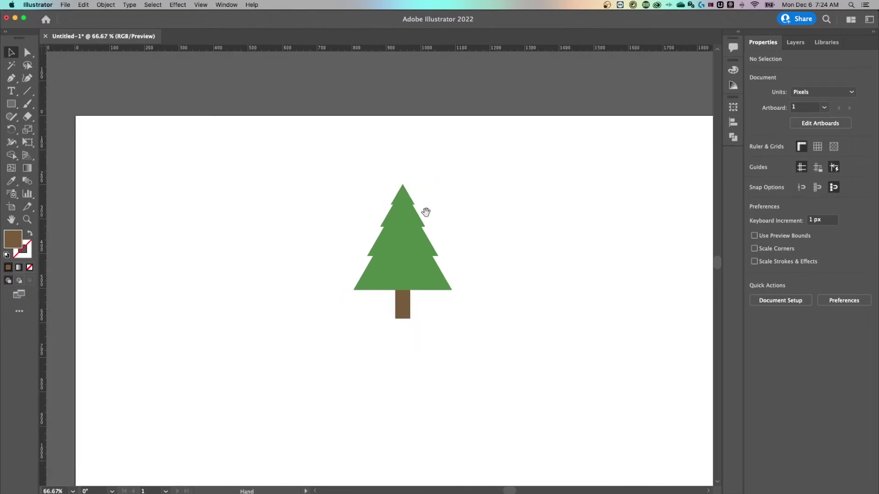
left_click_drag(397, 210, 470, 204)
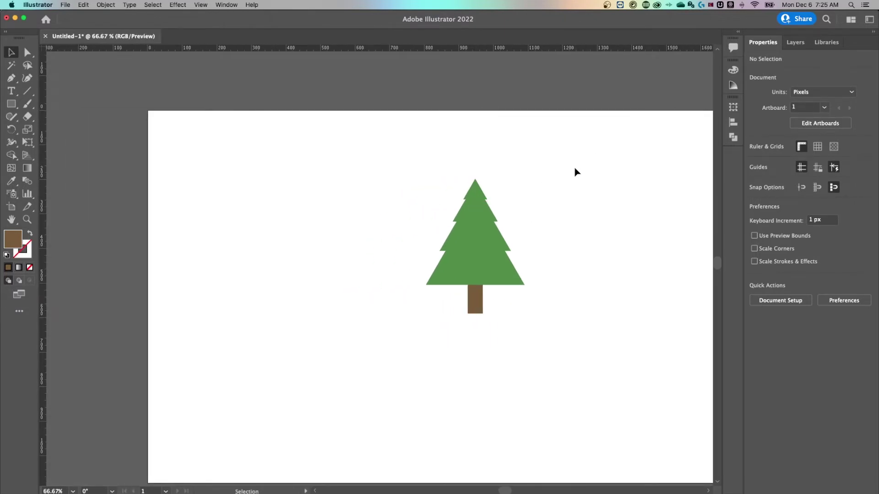
Step: Duplicate the whole tree onto the empty canvas left of the artboard as a backup copy
left_click_drag(606, 161, 394, 317)
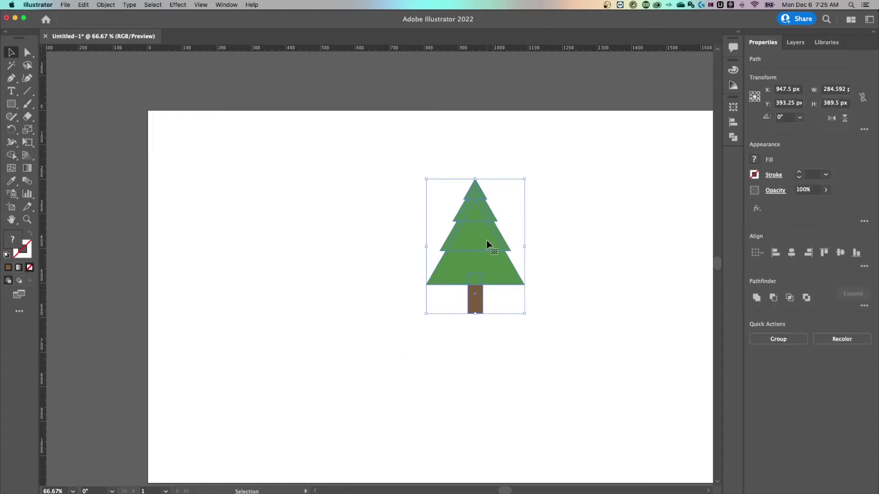
left_click_drag(592, 158, 371, 390)
left_click_drag(483, 239, 123, 196)
scroll(457, 133, "left", 5)
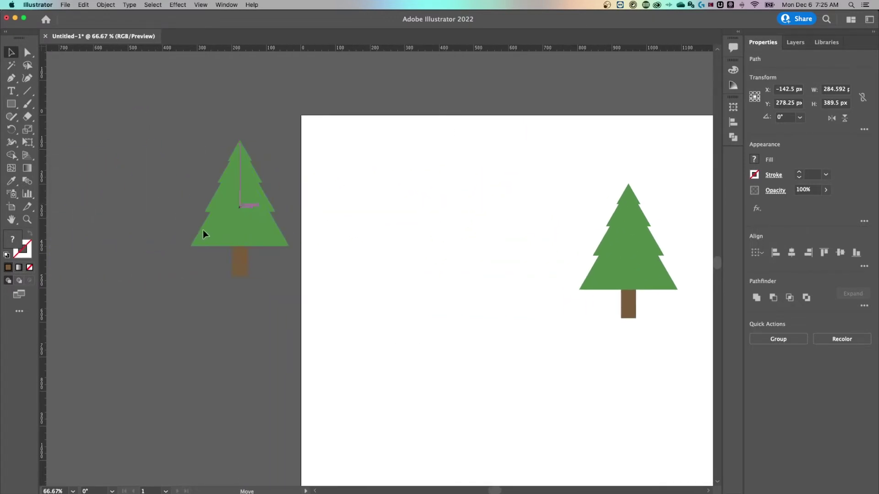
left_click_drag(218, 232, 146, 220)
left_click(188, 230)
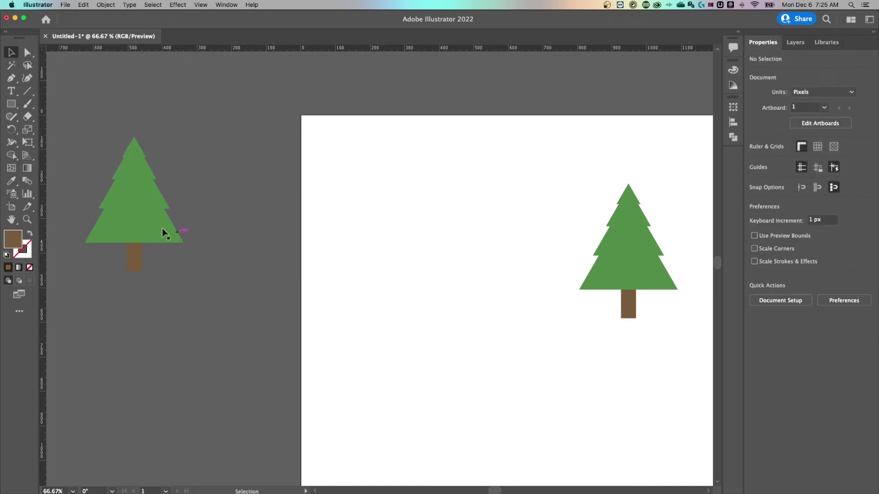
left_click(132, 175)
left_click(134, 155)
left_click(136, 139)
Step: Select only the green triangles of the original tree with one marquee, leave out the trunk, and clear the selection
left_click_drag(526, 203, 229, 178)
left_click_drag(334, 202, 403, 212)
key("v")
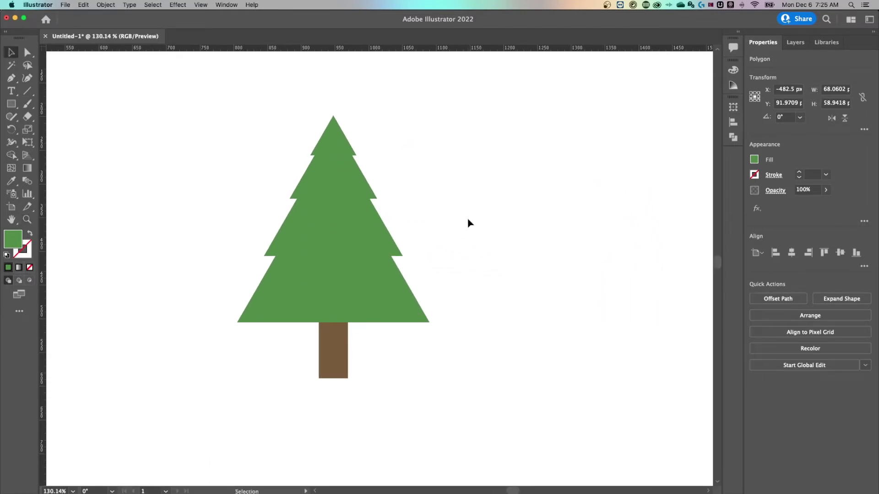
left_click(488, 264)
left_click_drag(455, 266, 486, 288)
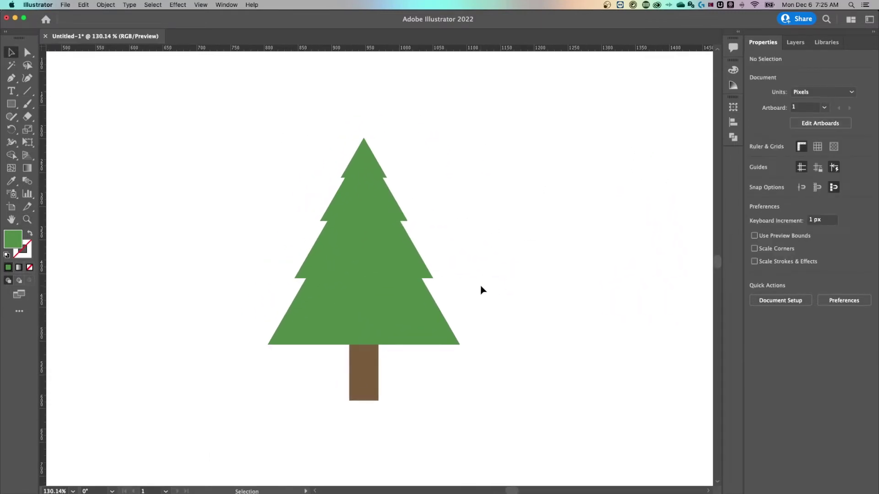
left_click(315, 277)
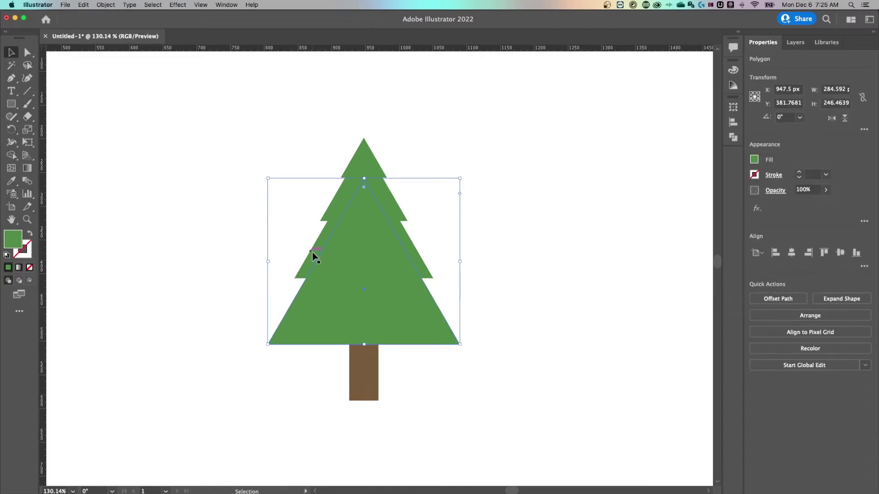
left_click(330, 208)
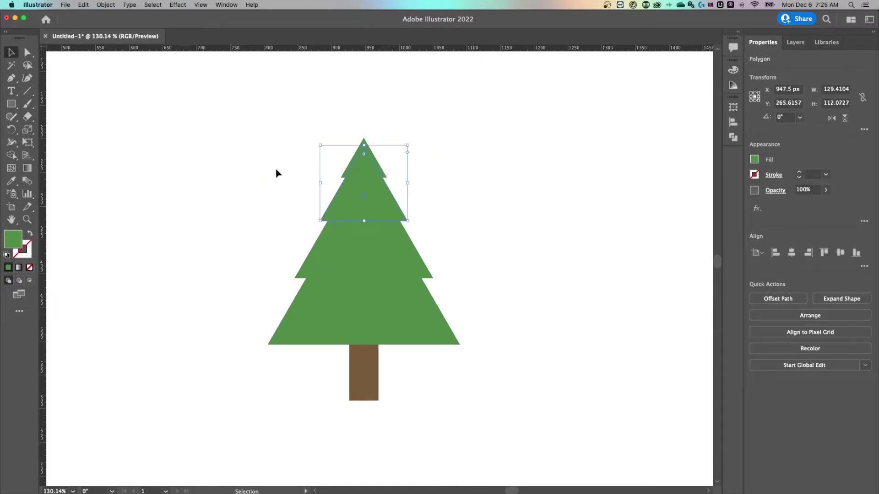
left_click_drag(247, 122, 426, 280)
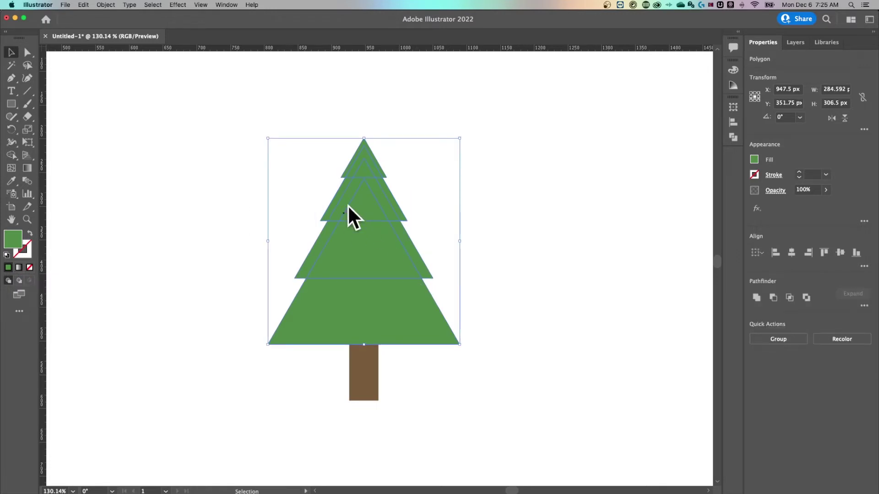
left_click(571, 284)
Step: Try selecting the triangles by excluding the trunk from the full selection, and by adding them one by one
left_click(353, 359)
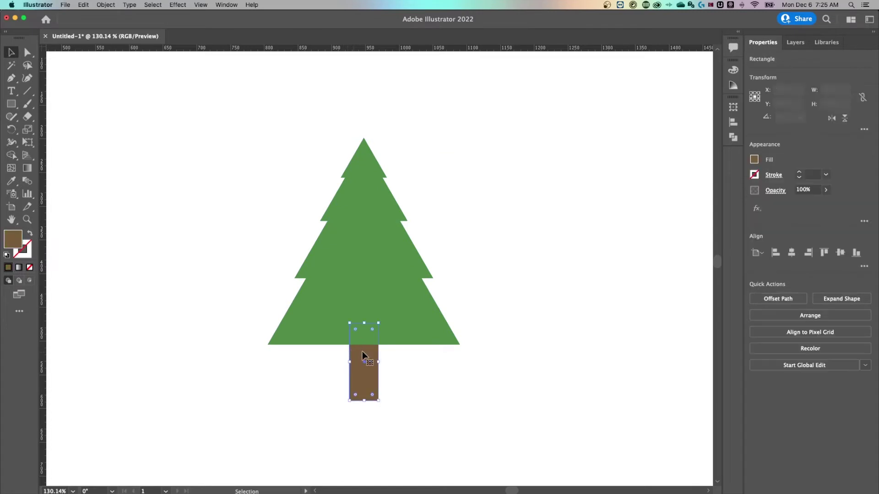
left_click_drag(314, 159, 274, 136)
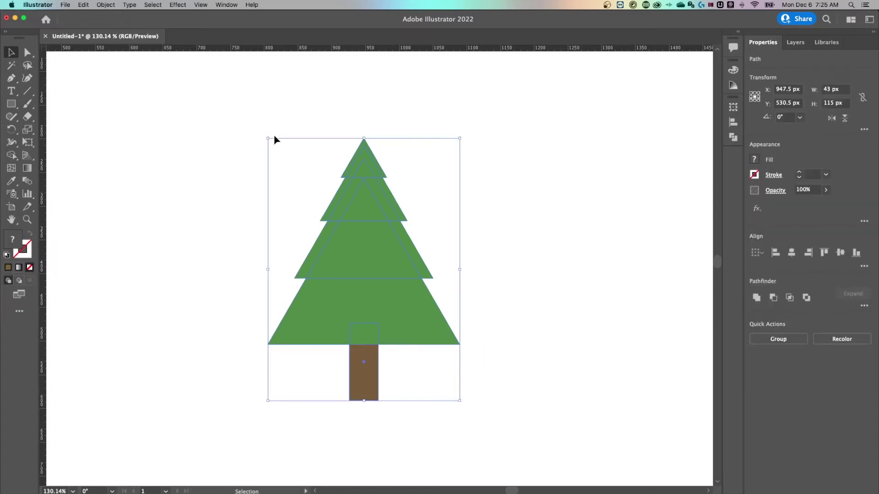
left_click(366, 373, "shift")
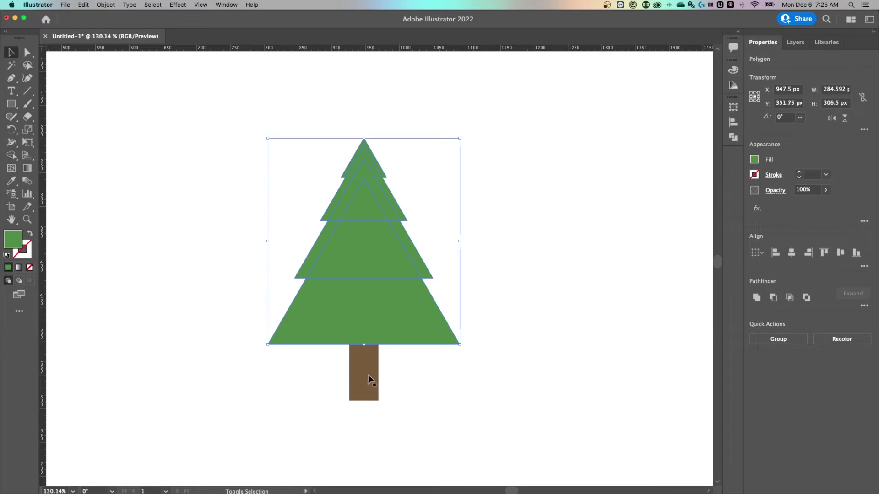
left_click(487, 315)
left_click(425, 322)
left_click(397, 201, "shift")
left_click(383, 172, "shift")
left_click(574, 204)
Step: Select all the green triangles without the trunk and unite them into a single shape
left_click_drag(606, 101, 218, 408)
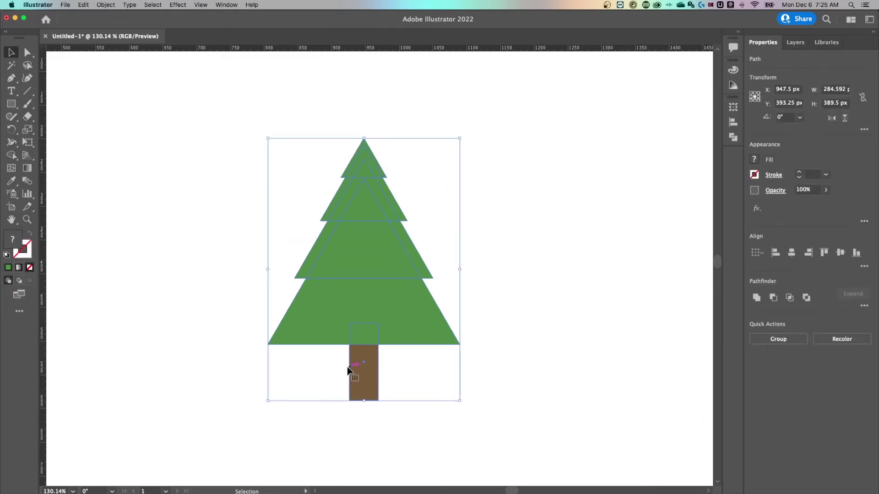
left_click(366, 383, "shift")
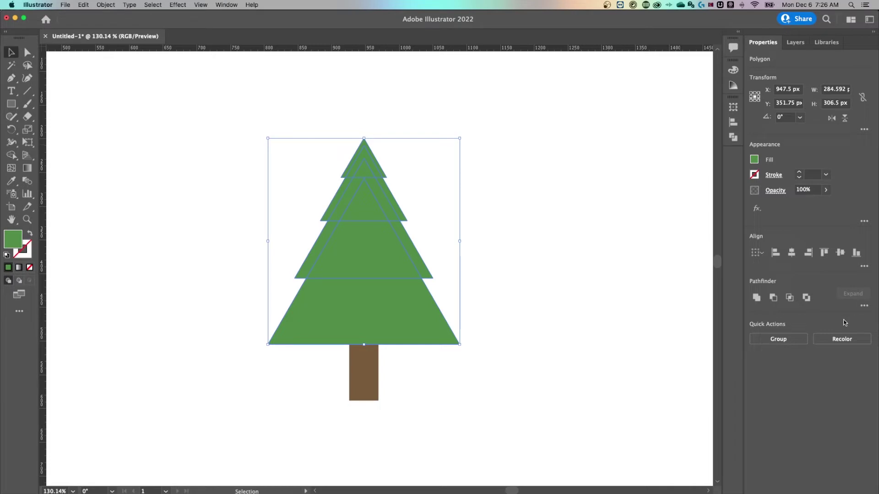
left_click(756, 298)
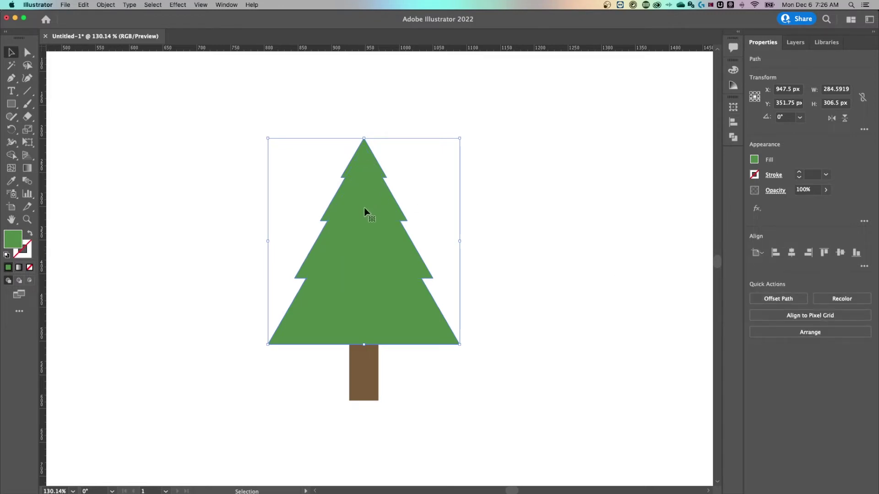
Step: Examine whether the foliage is one solid shape separate from the trunk by selecting each part
left_click(549, 200)
left_click_drag(372, 249, 536, 193)
key("a")
key("v")
left_click_drag(513, 260, 326, 285)
left_click(533, 218)
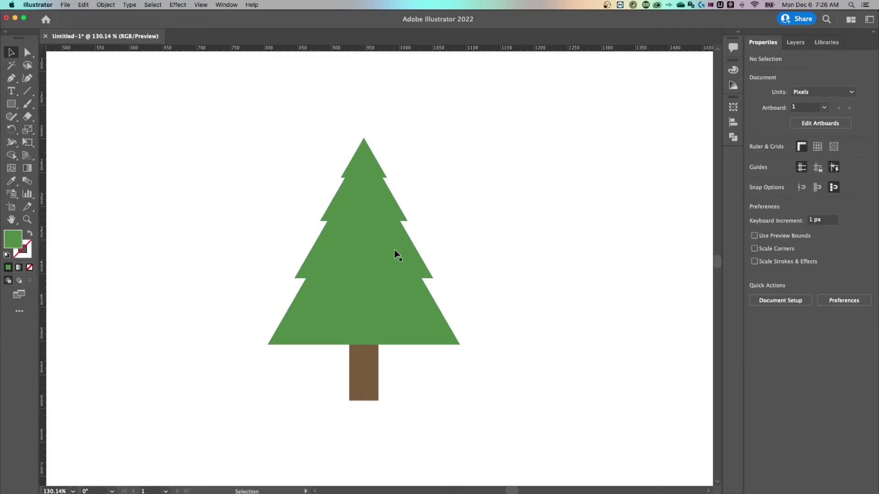
scroll(497, 323, "down", 1)
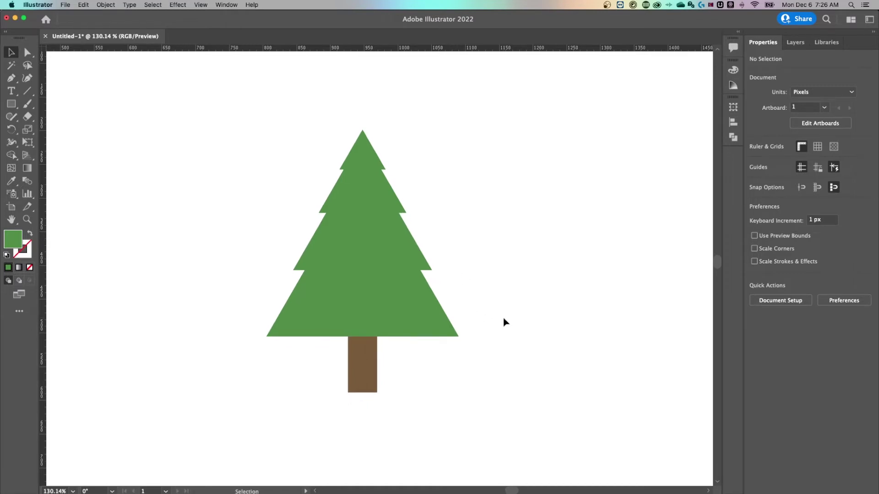
left_click(399, 269)
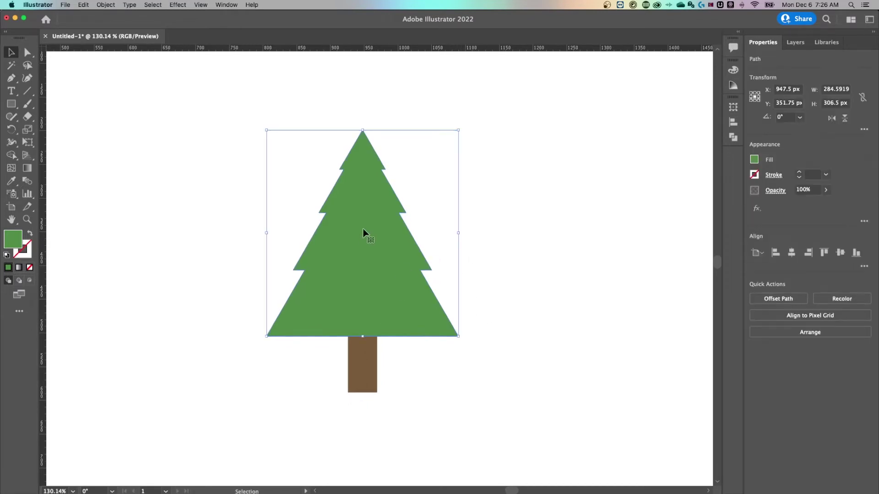
left_click(364, 367)
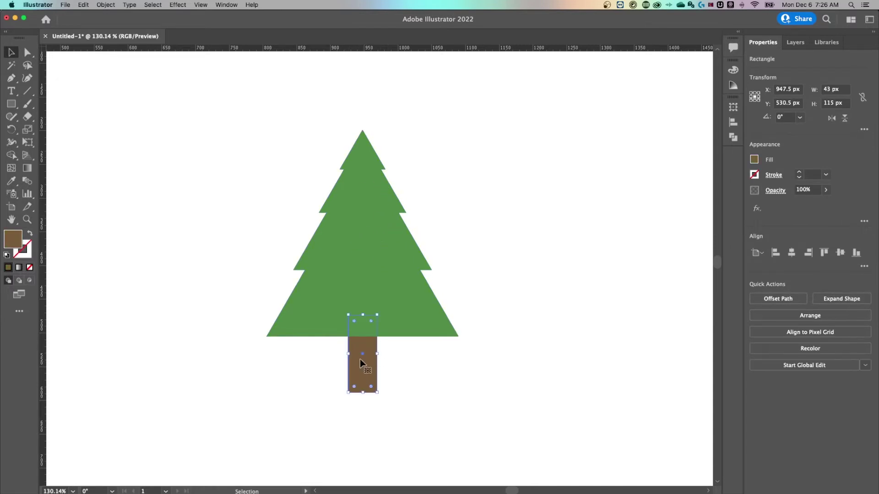
left_click(370, 245)
left_click(463, 198)
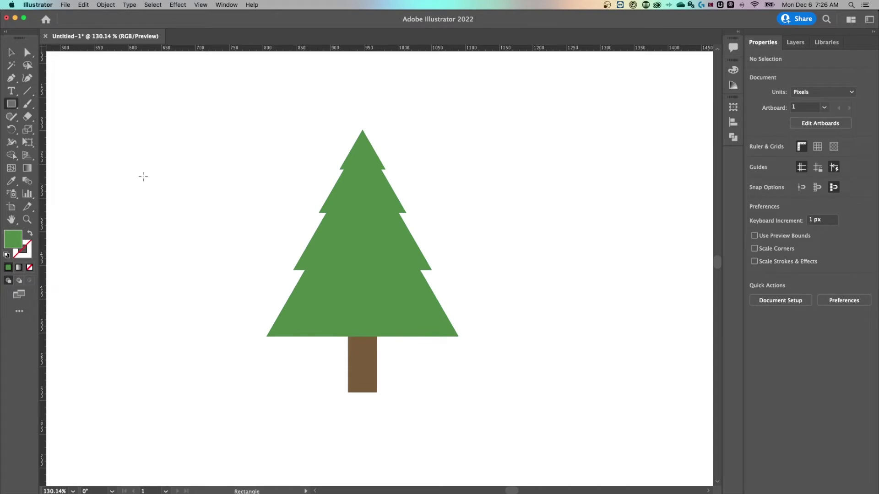
Step: Draw a stroke-free black (000000) rectangle about 263 by 436 px over the right half of the foliage, starting at its vertical centre
key("m")
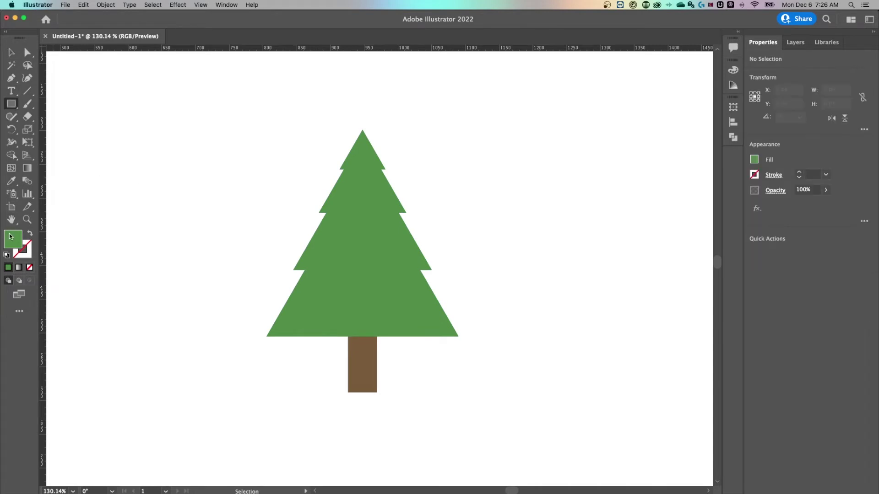
double_click(11, 236)
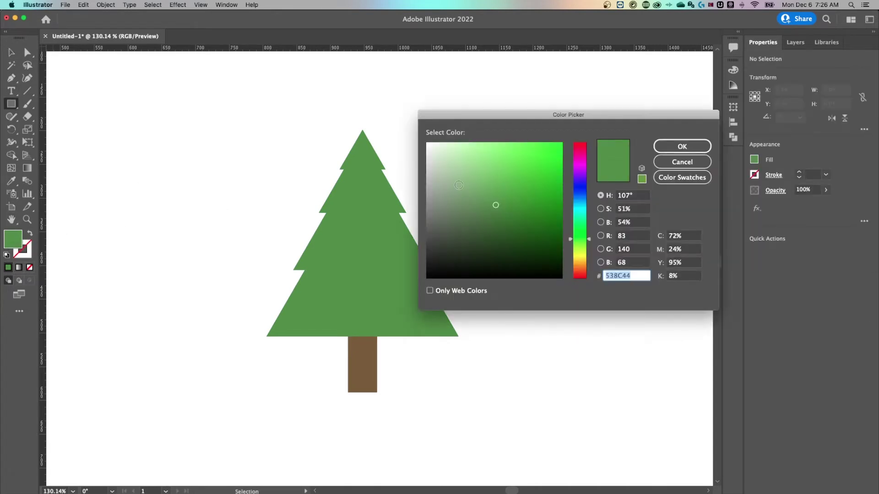
type("000000")
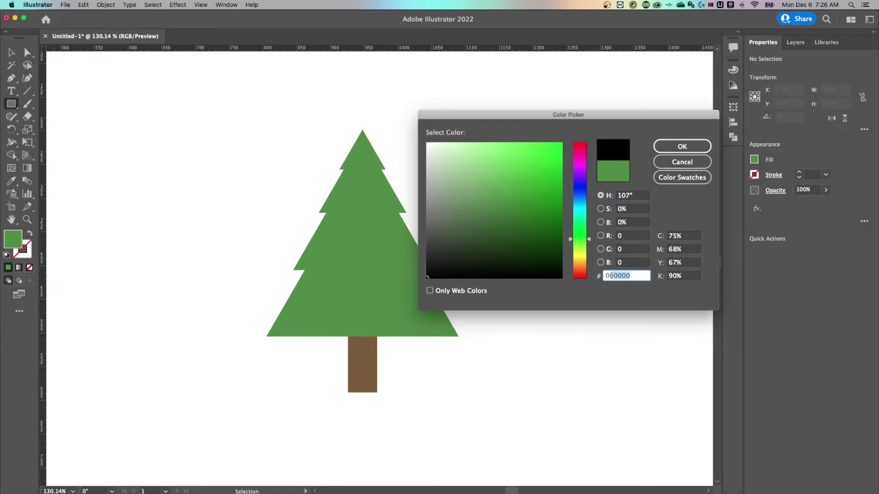
left_click(682, 146)
scroll(485, 227, "right", 3)
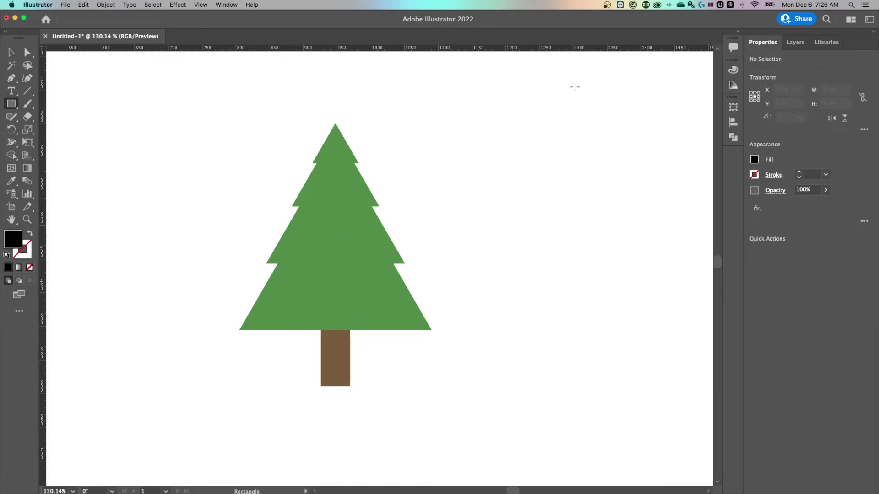
mouse_move(512, 74)
left_mouse_down()
mouse_move(485, 124)
mouse_move(423, 329)
mouse_move(334, 346)
mouse_move(335, 330)
mouse_move(333, 368)
left_mouse_up()
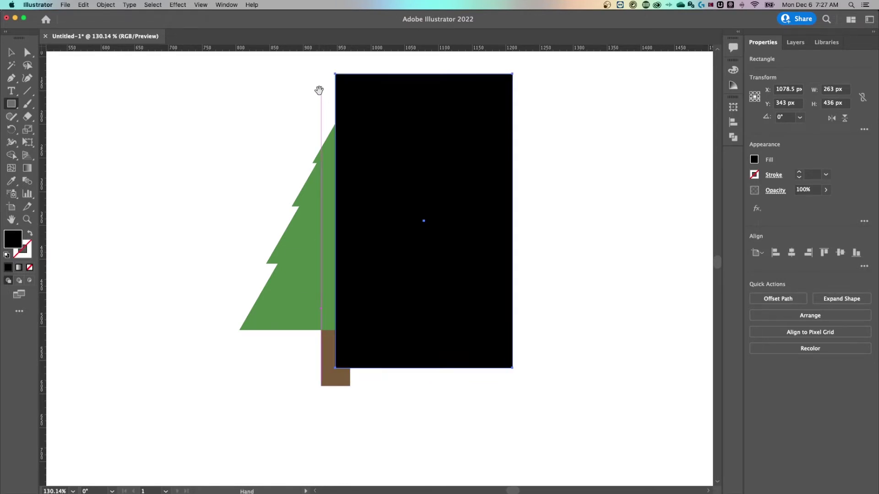
Step: Fine-tune the black rectangle's left edge so it lines up exactly with the tree's vertical centre line
left_click_drag(321, 92, 321, 129)
key("z")
left_click_drag(330, 133, 412, 132)
key("v")
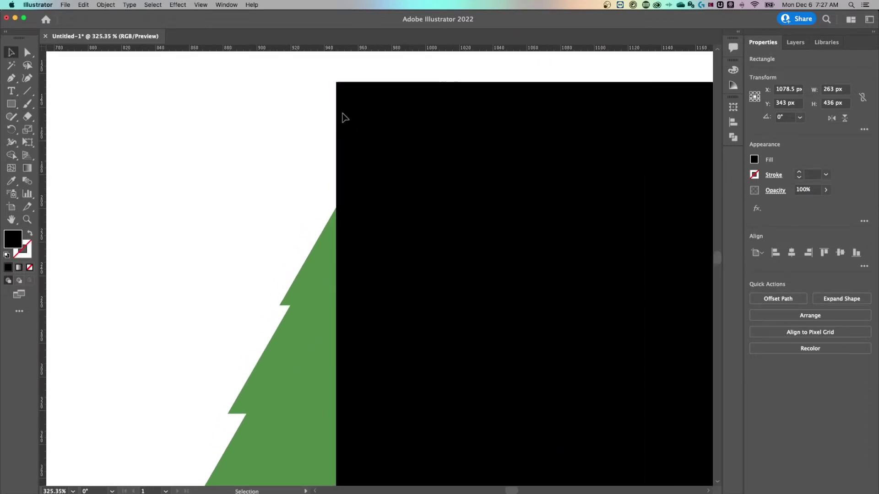
mouse_move(337, 450)
left_mouse_down()
mouse_move(372, 451)
mouse_move(339, 449)
left_mouse_up()
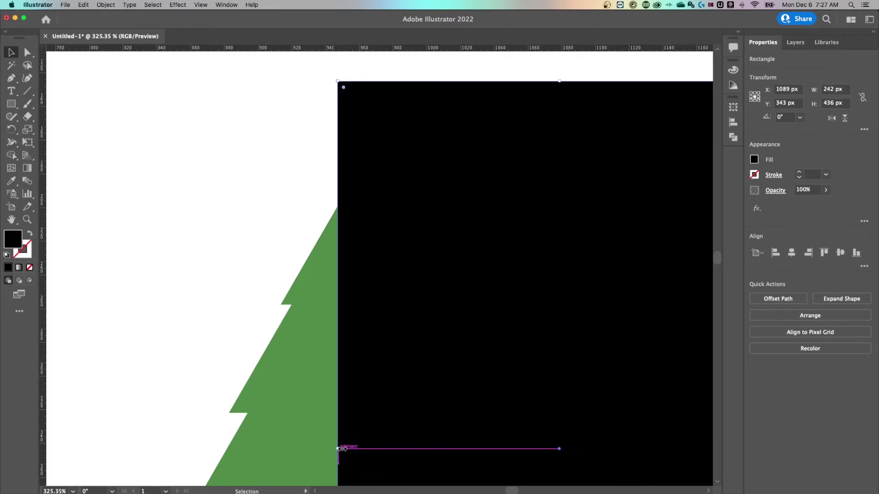
left_click(278, 179)
key("super+minus")
key("super+minus")
key("super+minus")
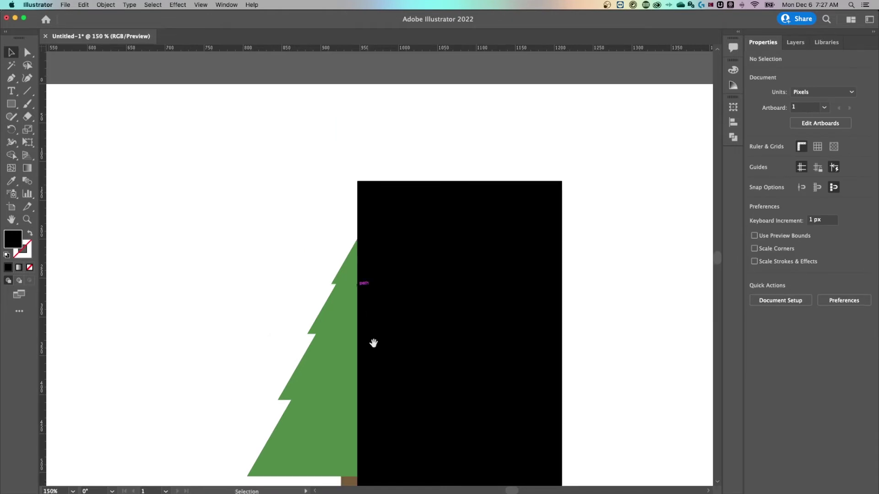
Step: Select the foliage and the black rectangle, and remove the part of the rectangle outside the tree with the Shape Builder
left_click_drag(374, 344, 337, 202)
left_click_drag(558, 122, 279, 199)
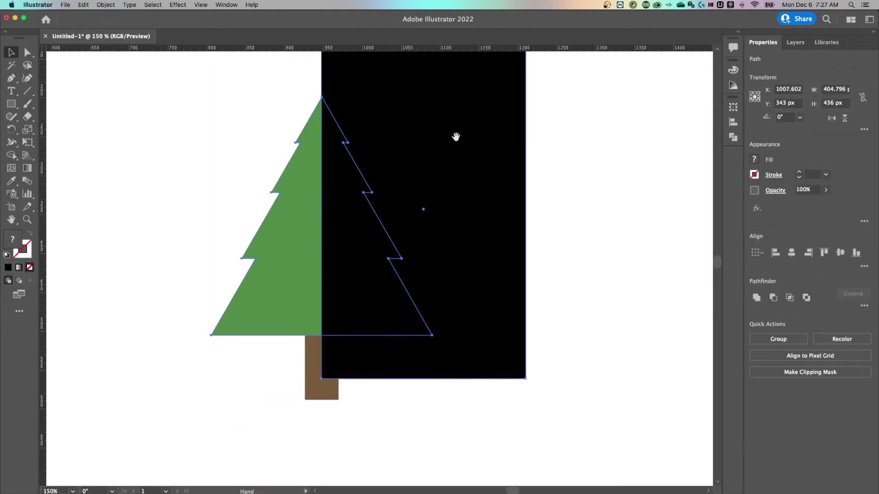
left_click_drag(456, 137, 446, 189)
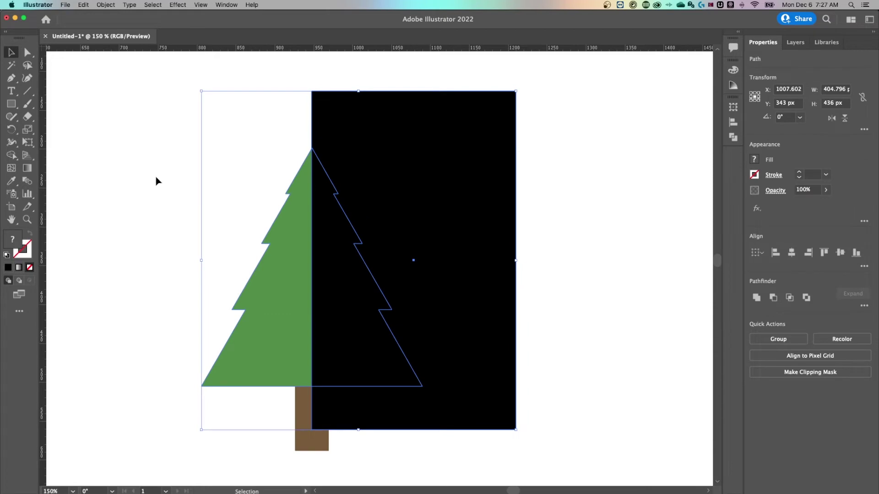
left_click(10, 156)
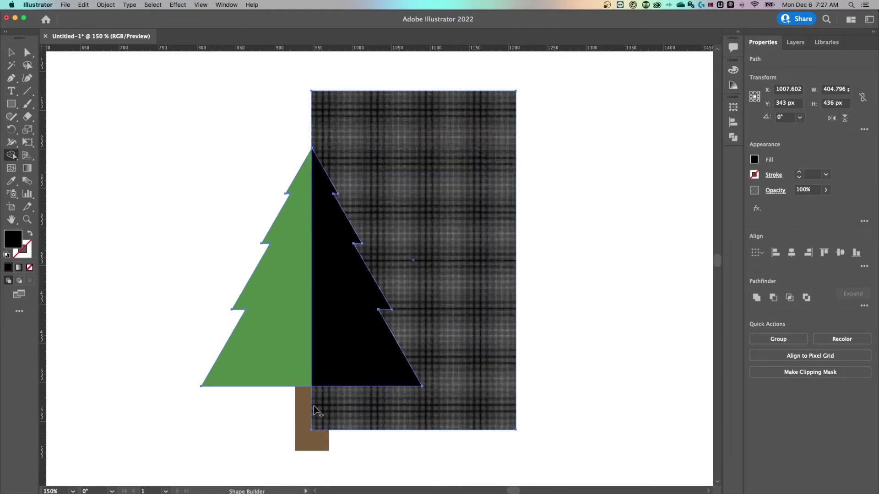
scroll(347, 382, "down", 1)
scroll(347, 381, "left", 1)
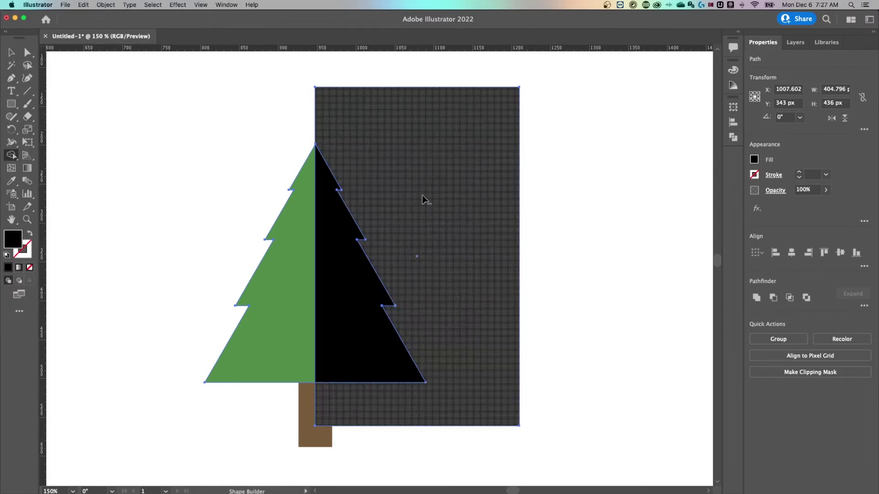
left_click(452, 188, "alt")
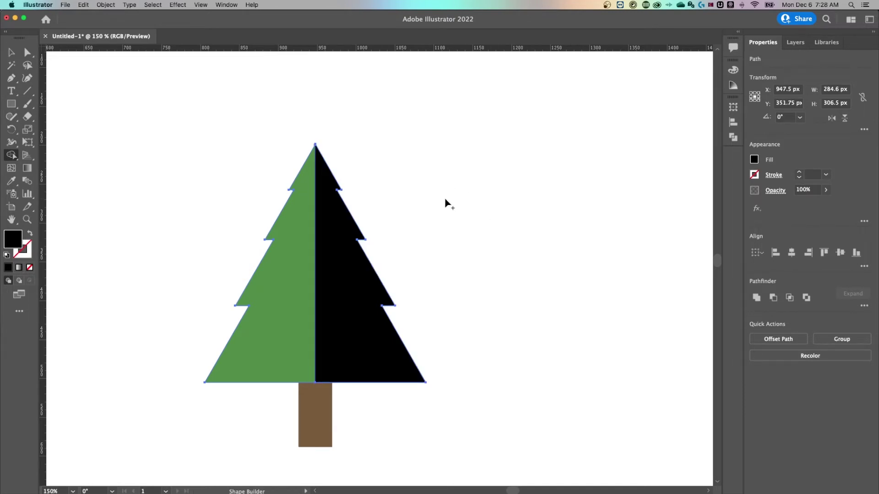
Step: Try merging the black half with the green half using the Shape Builder, and undo the merge
left_click_drag(374, 201, 298, 229)
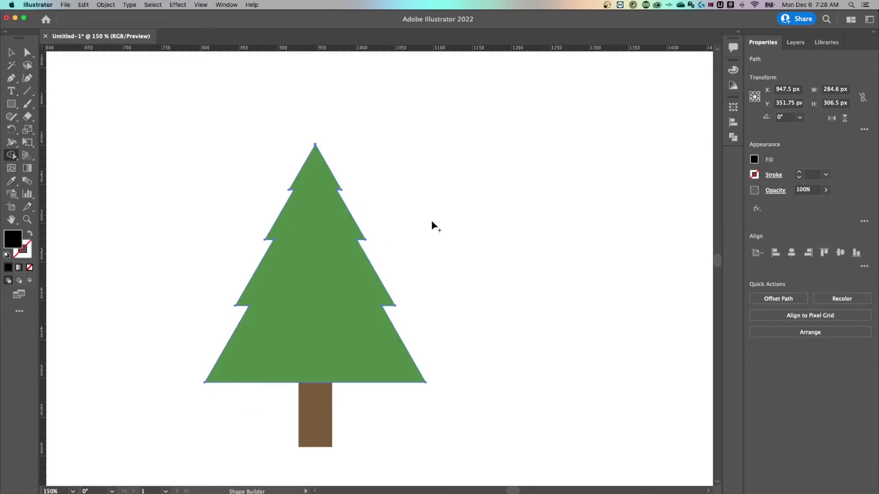
key("super+z")
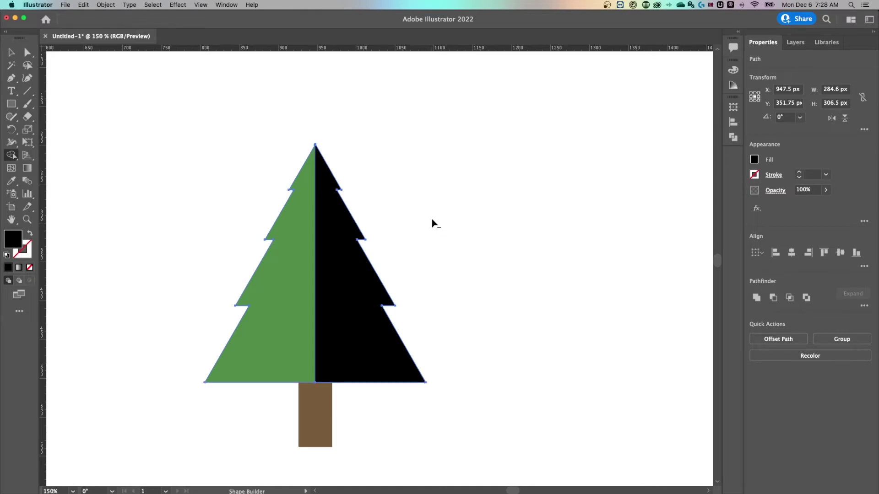
key("v")
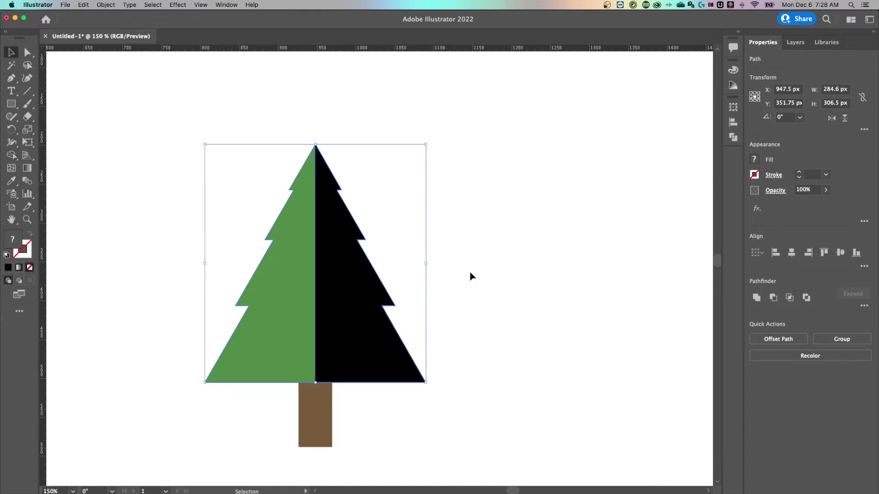
Step: Try the Multiply blend mode on the black half of the foliage, and return it to Normal
left_click(506, 300)
left_click_drag(471, 323, 471, 303)
left_click(348, 262)
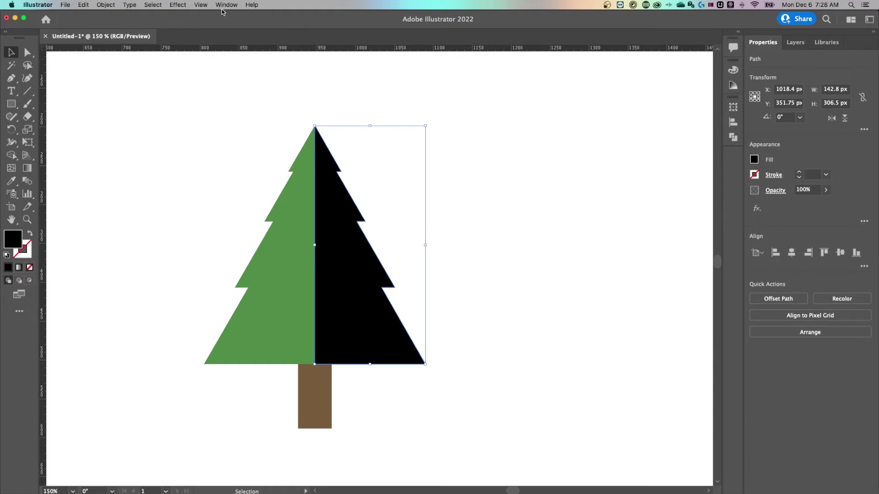
left_click(776, 191)
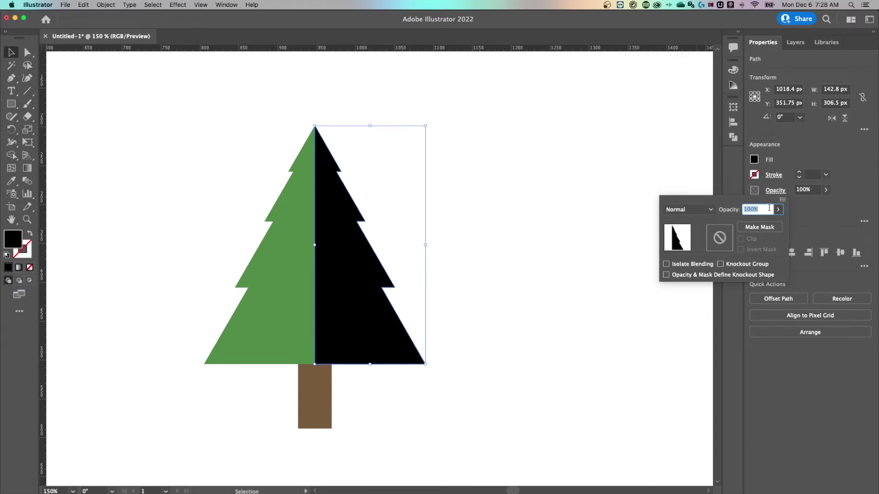
left_click(682, 209)
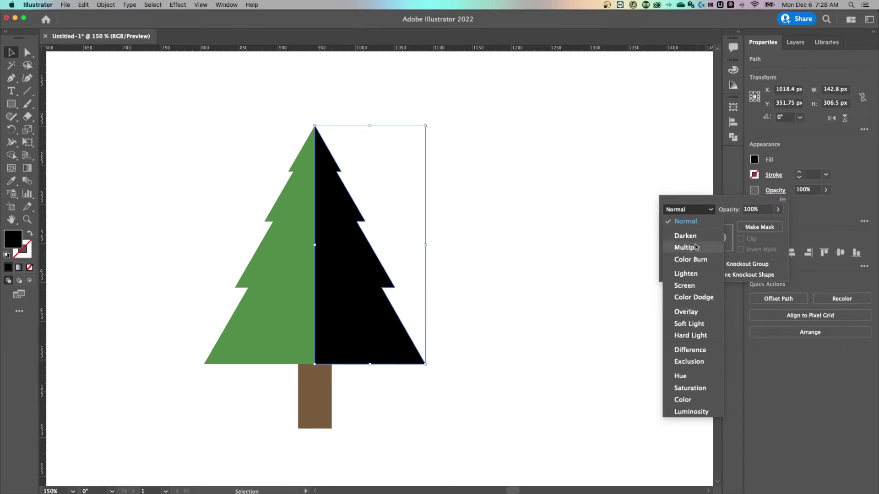
left_click(694, 248)
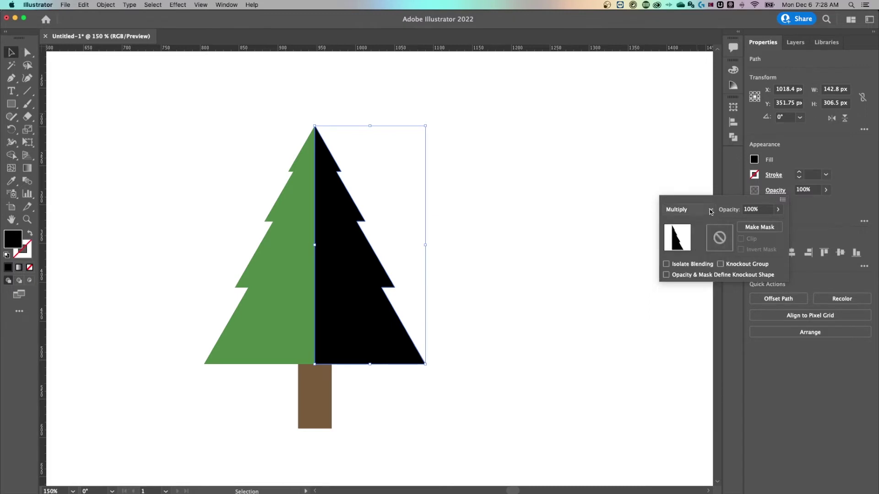
left_click(685, 209)
left_click(684, 222)
left_click(700, 216)
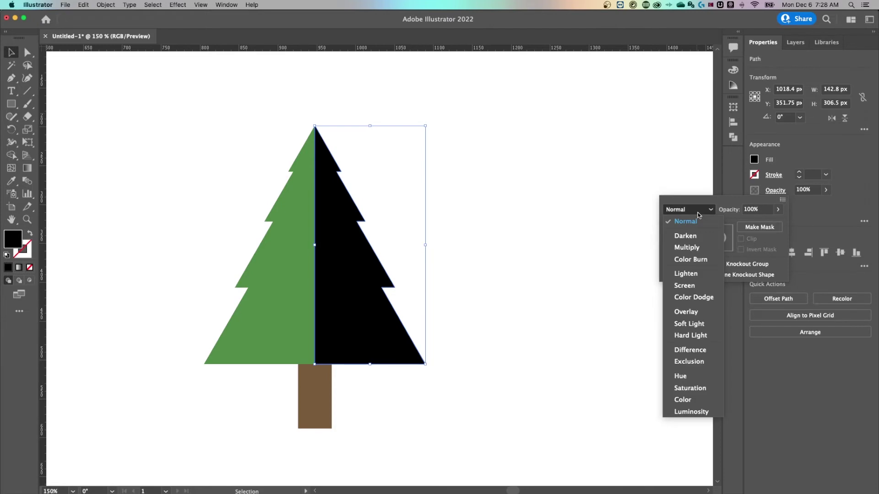
left_click(726, 208)
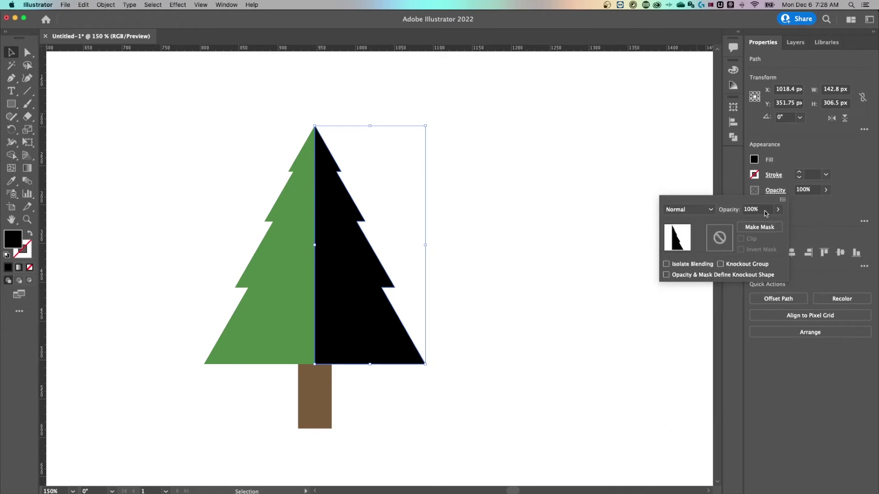
Step: Set the opacity of the foliage's black half to 10%
left_click(765, 213)
type("10")
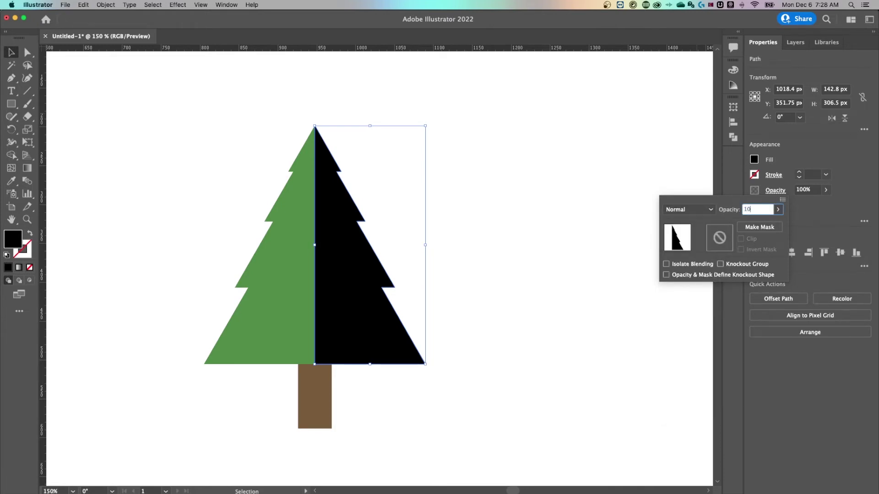
key("Return")
left_click(561, 249)
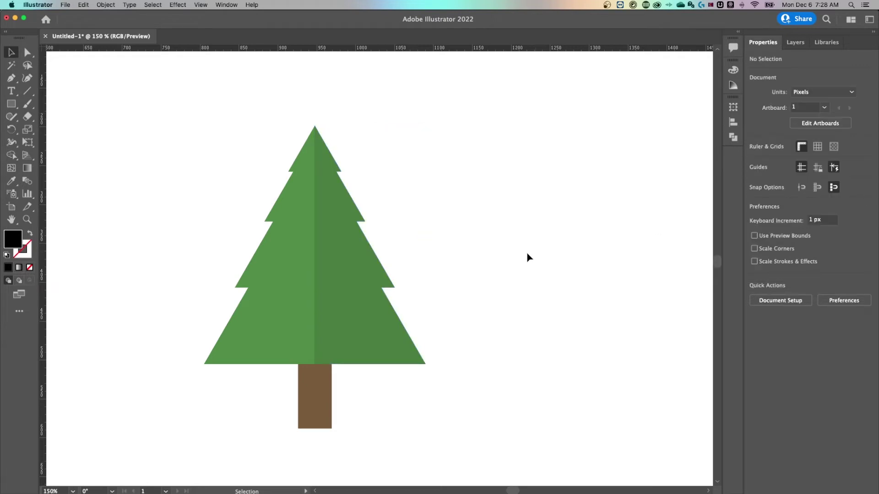
Step: Set the opacity of the foliage's black half to 20%
left_click(337, 283)
left_click(805, 190)
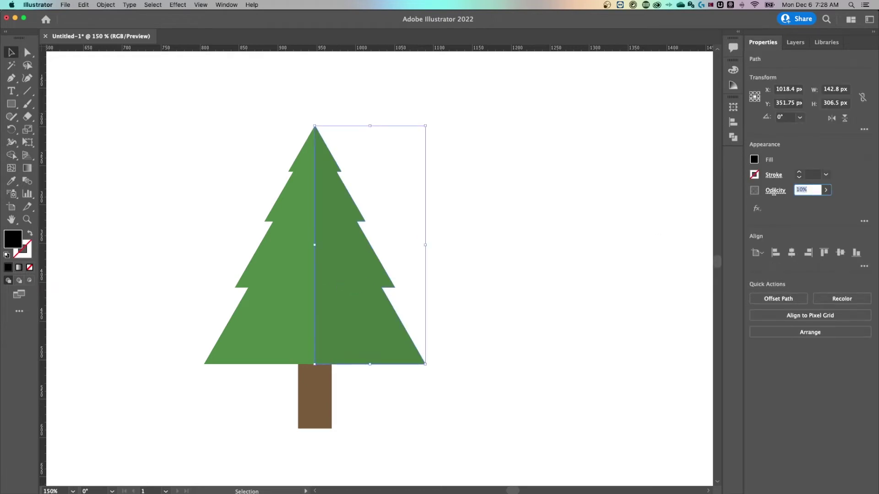
type("20")
key("Return")
left_click(554, 218)
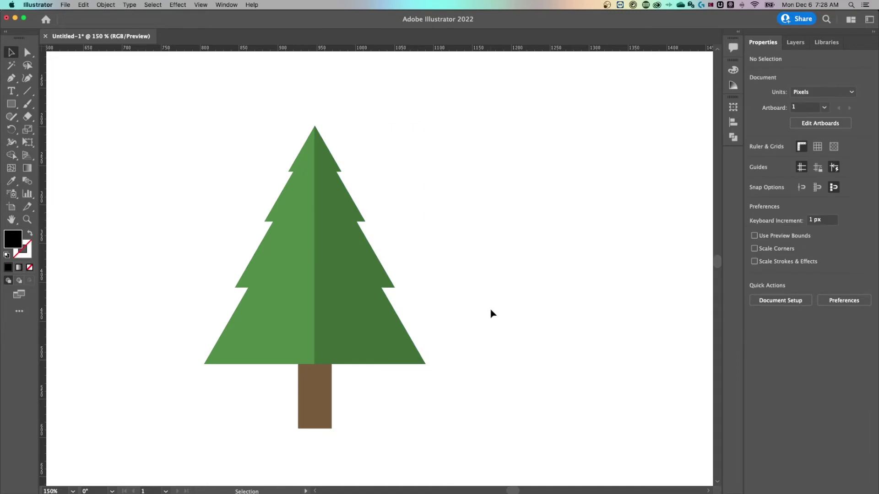
Step: Draw a stroke-free black rectangle about 98 px wide over the right part of the trunk, extending past its right and bottom edges
scroll(506, 235, "down", 2)
scroll(506, 234, "left", 1)
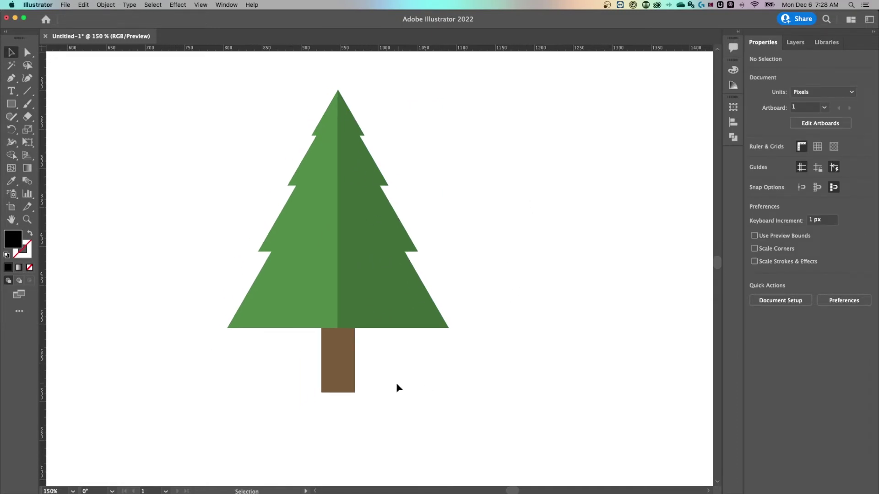
key("m")
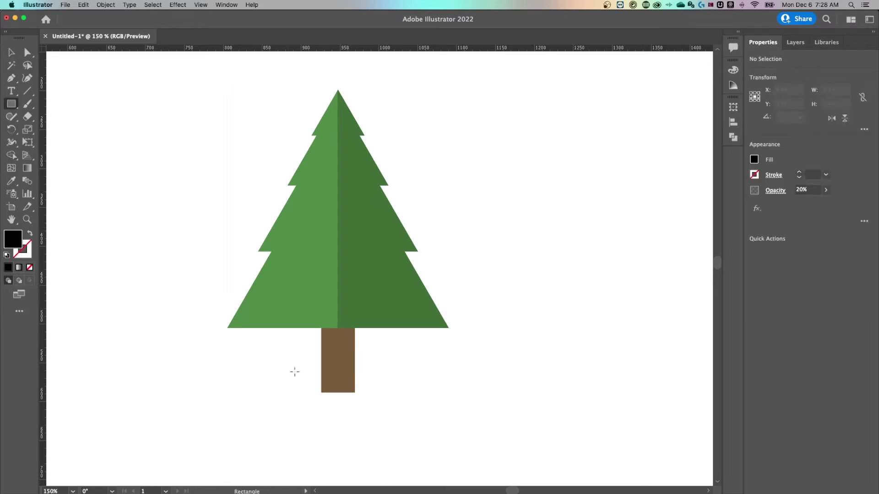
mouse_move(418, 410)
left_mouse_down()
mouse_move(343, 320)
mouse_move(337, 255)
mouse_move(339, 339)
mouse_move(343, 323)
left_mouse_up()
key("c")
key("v")
key("z")
left_click_drag(344, 363, 422, 285)
key("v")
Step: Select the trunk and the black rectangle, and try trimming the rectangle with the Shape Builder
left_click_drag(614, 224, 234, 338)
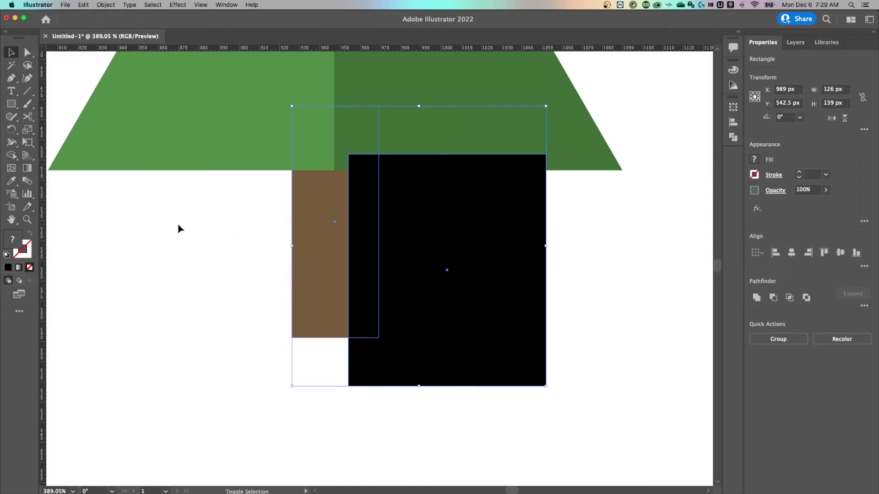
key("shift+m")
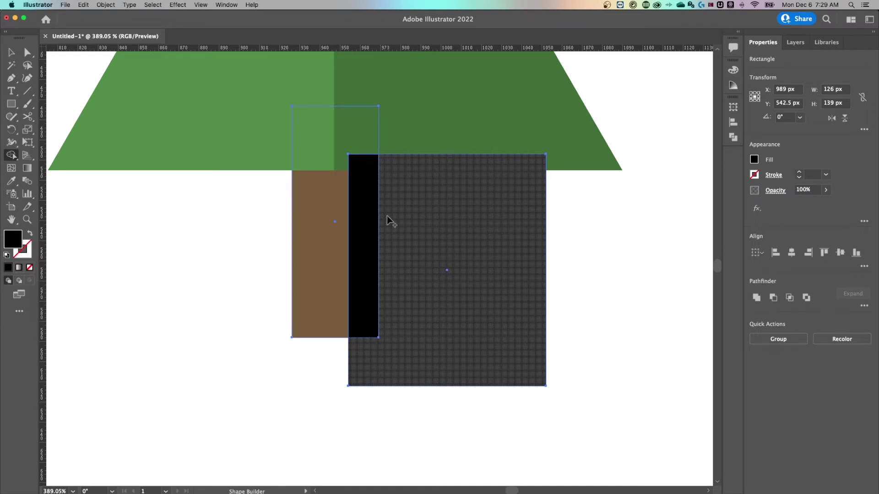
left_click(391, 219)
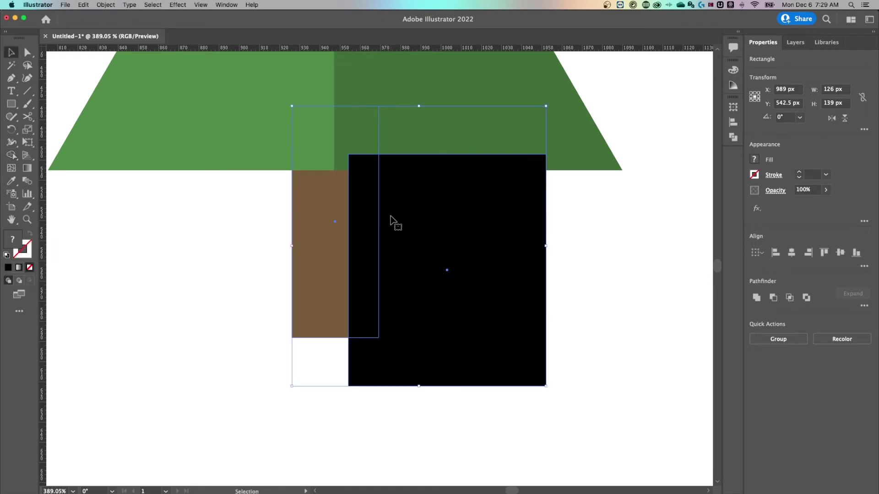
key("v")
Step: Stretch the black rectangle upward past the trunk's top edge, to a height of 163 px
left_click(443, 176)
left_click_drag(447, 155, 446, 57)
left_click_drag(436, 155, 428, 209)
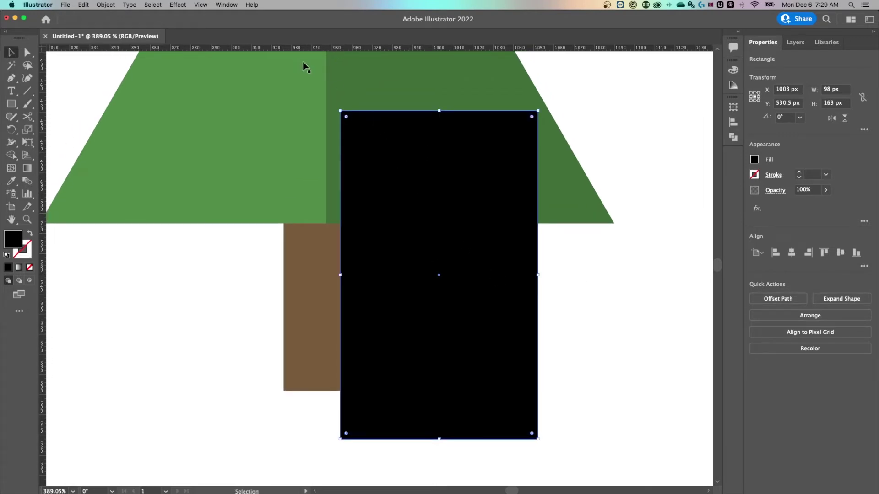
Step: Select the trunk and the black rectangle, and remove the part of the rectangle outside the trunk with the Shape Builder
left_click(325, 260)
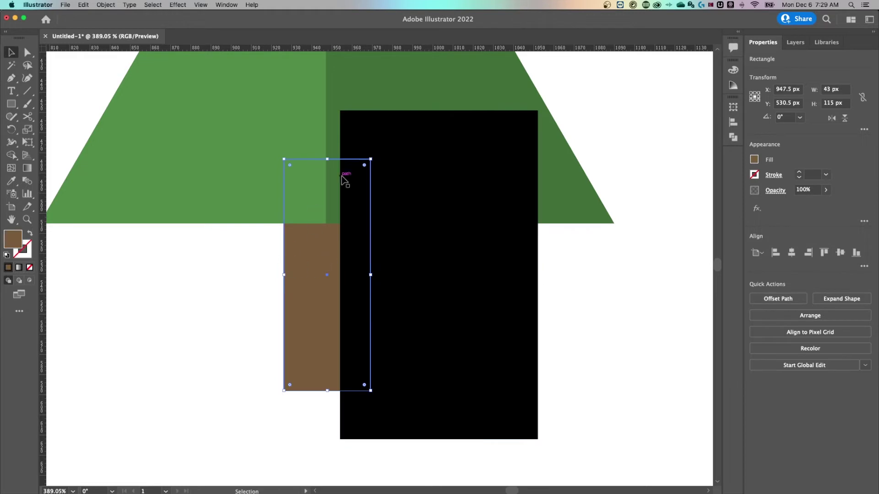
left_click_drag(592, 275, 278, 338)
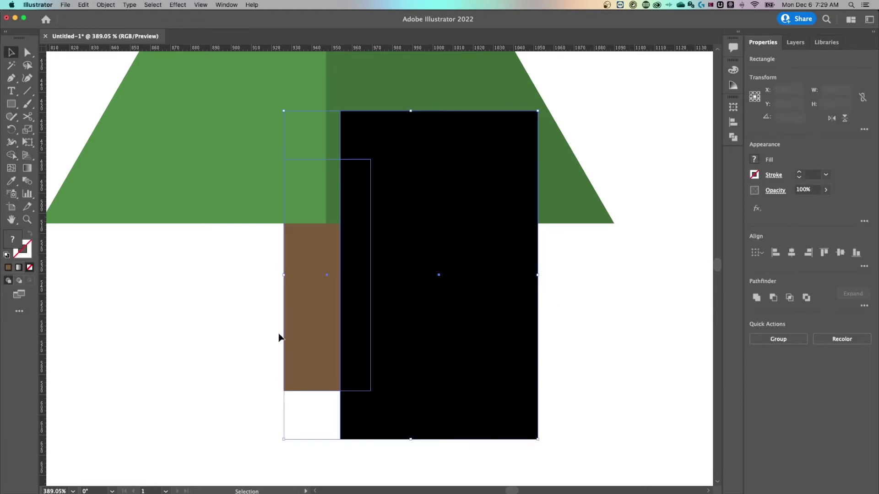
key("shift+m")
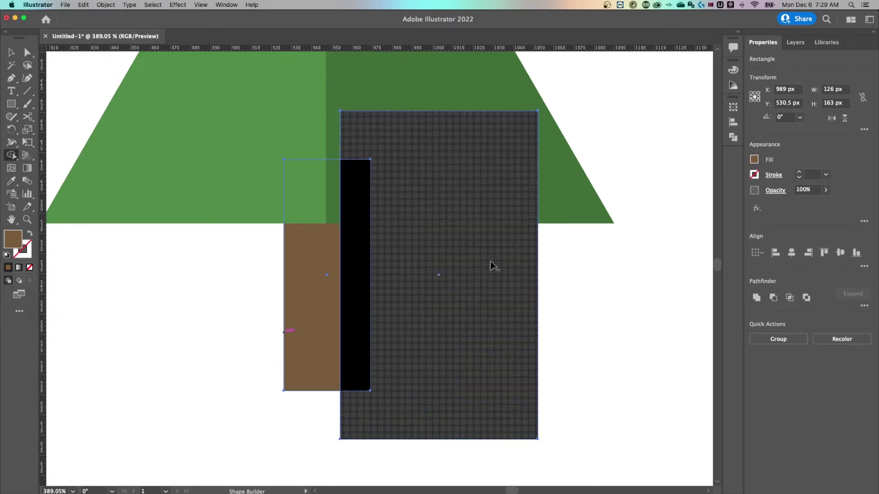
left_click(483, 271, "alt")
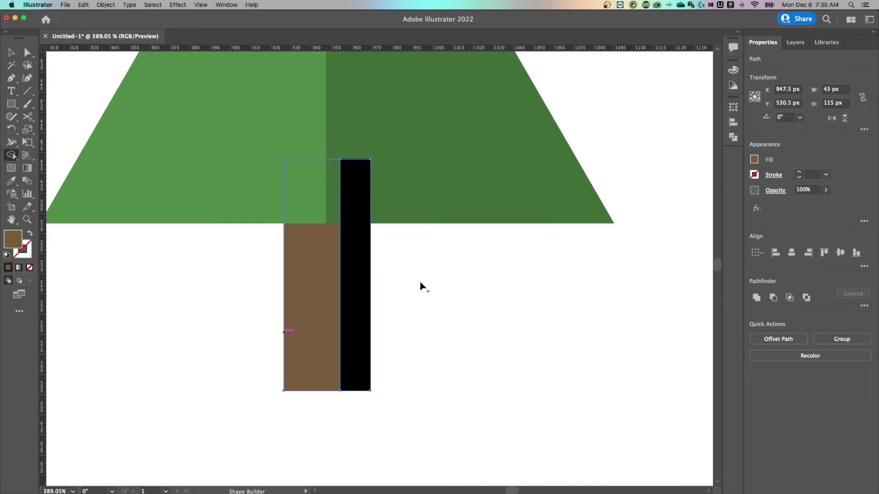
key("v")
left_click(504, 310)
Step: Select the trunk and its black strip, and arrange both behind the foliage
left_click_drag(400, 314, 420, 317)
left_click(352, 268)
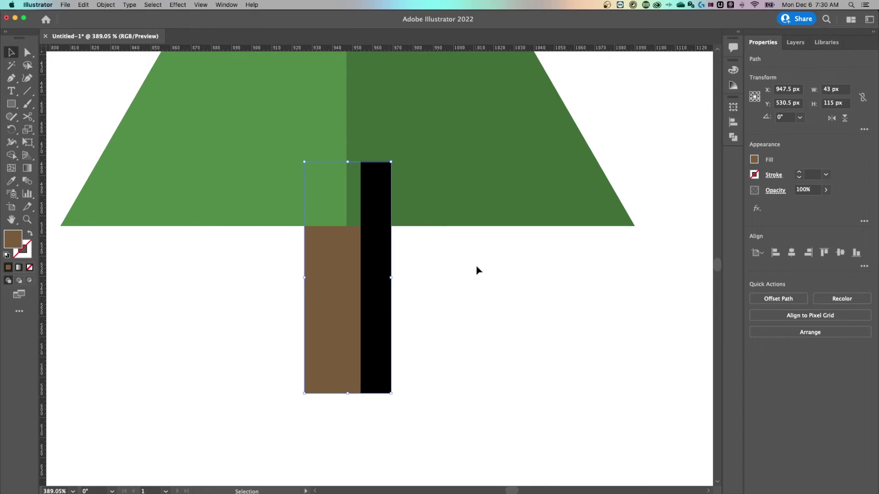
left_click(368, 302, "shift")
right_click(333, 266)
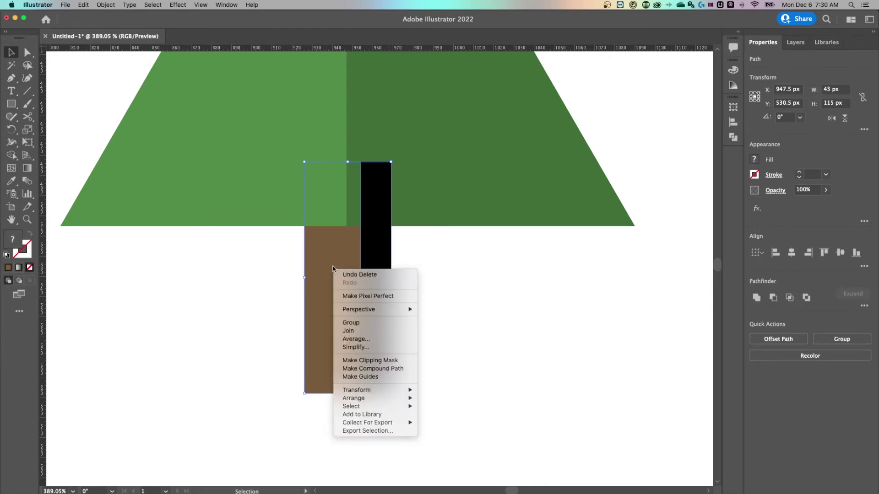
mouse_move(380, 398)
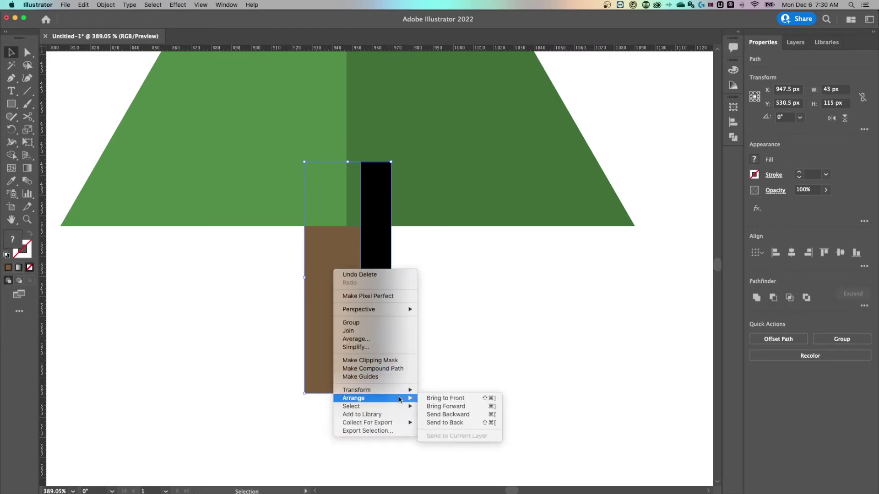
left_click(453, 415)
left_click(461, 406)
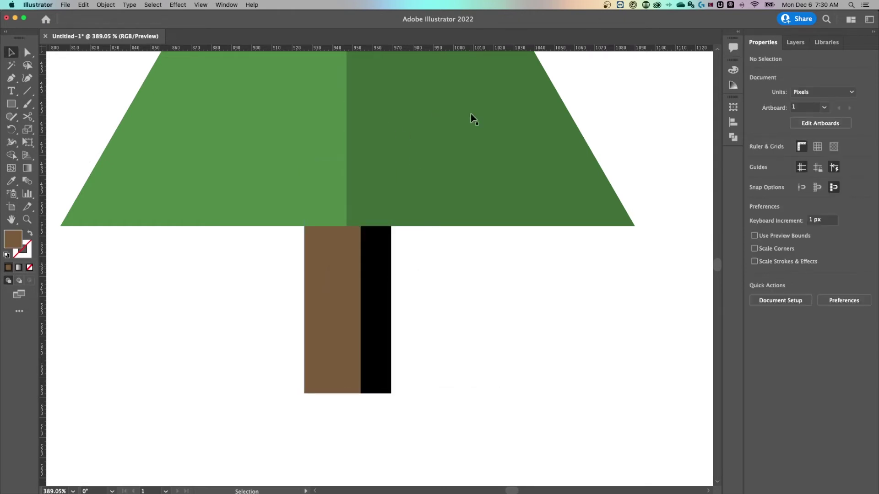
Step: Set the opacity of the trunk's black strip to 20%
left_click(374, 268)
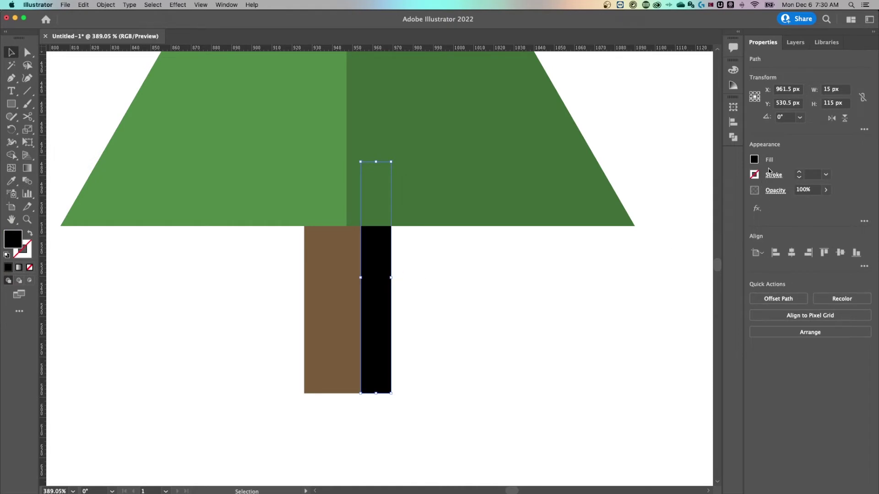
left_click(815, 189)
type("20")
key("Return")
left_click(462, 300)
Step: Draw a flat black ellipse about 158 by 5 px just below the trunk
key("super+minus")
key("super+minus")
key("super+minus")
key("super+minus")
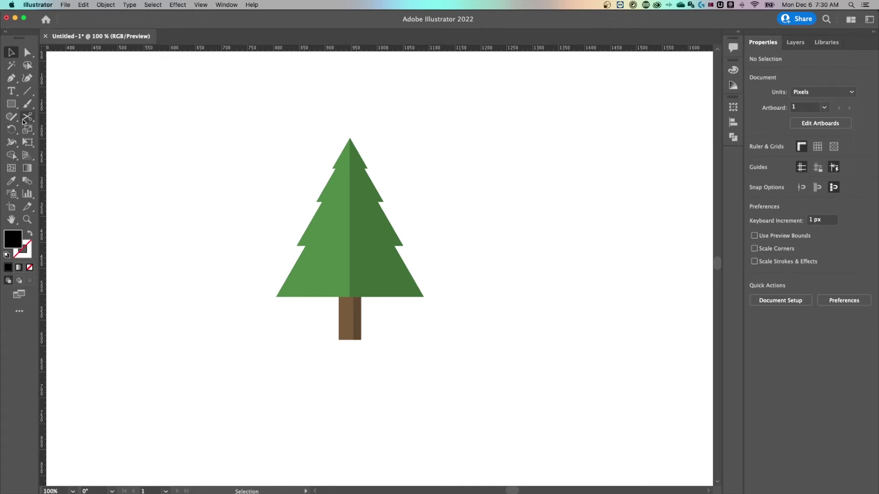
left_click(11, 105)
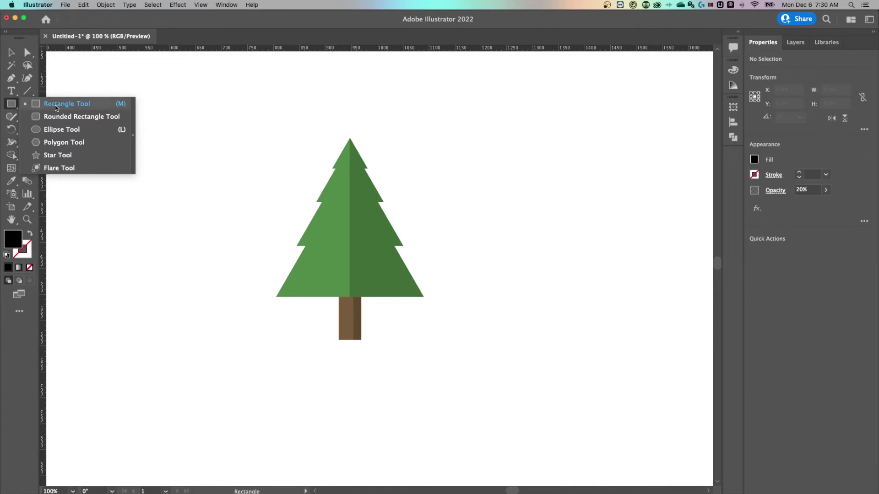
left_click(64, 130)
left_click_drag(312, 348, 393, 346)
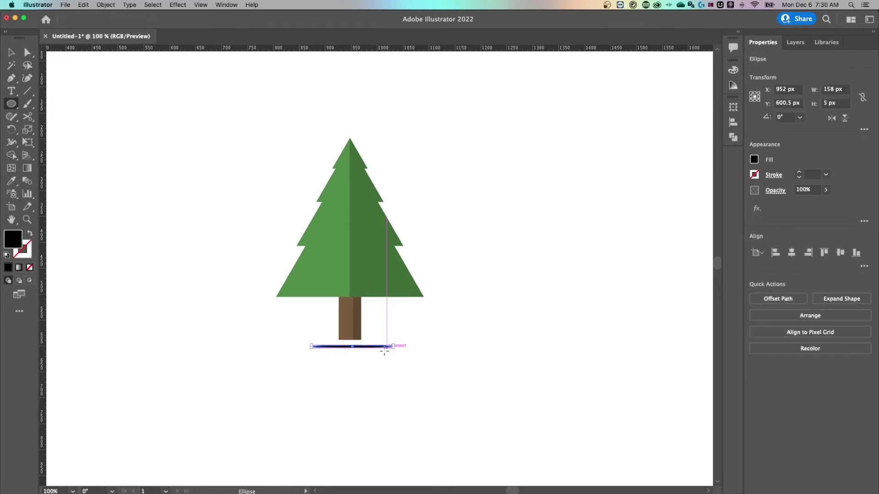
key("v")
Step: Move the black ellipse up to the trunk's base, centred under the trunk, and arrange it behind the trunk
left_click(372, 370)
left_click(369, 347)
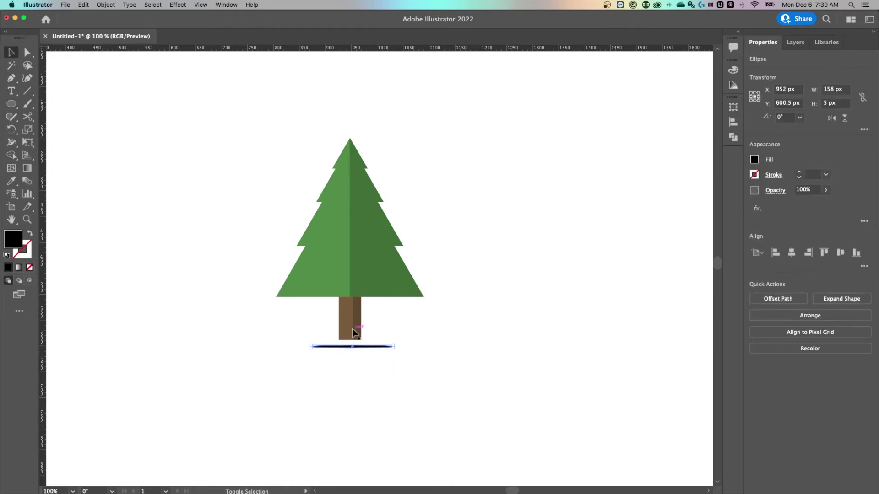
left_click_drag(365, 348, 372, 341)
right_click(372, 341)
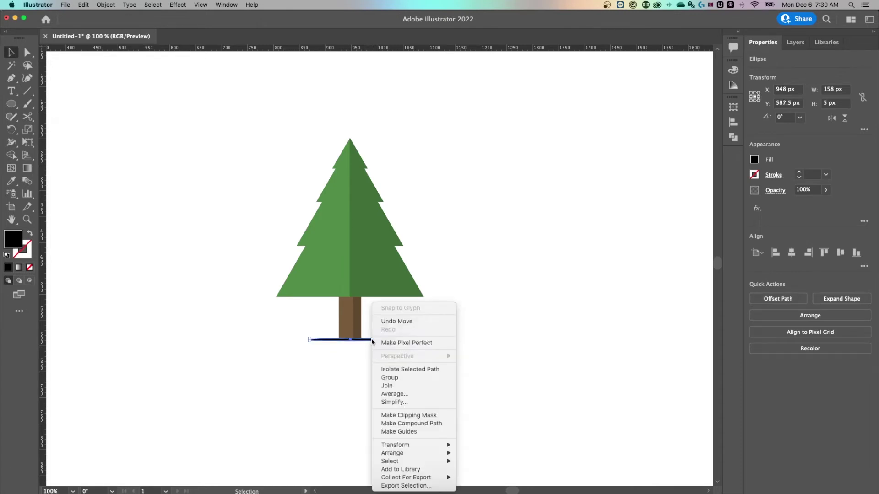
left_click(476, 471)
Step: Nudge the black ellipse down 1 px at the trunk's base
left_click(382, 349)
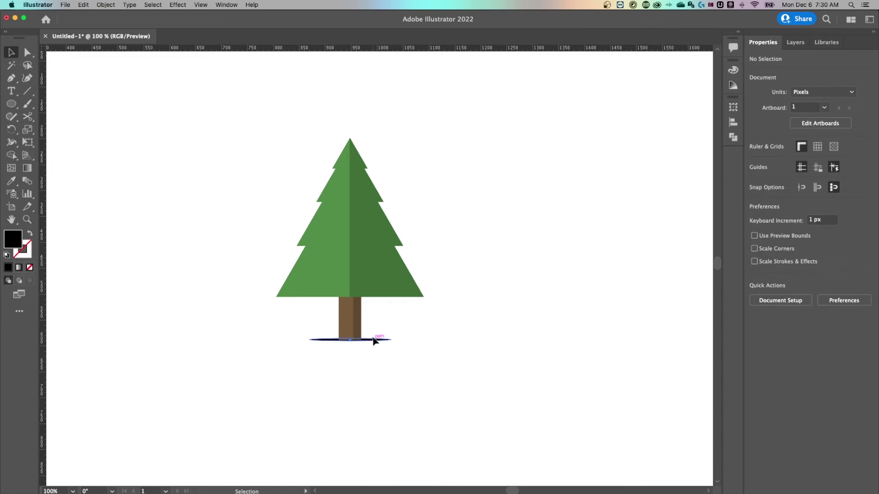
left_click(374, 341)
left_click(410, 359)
scroll(409, 355, "up", 6)
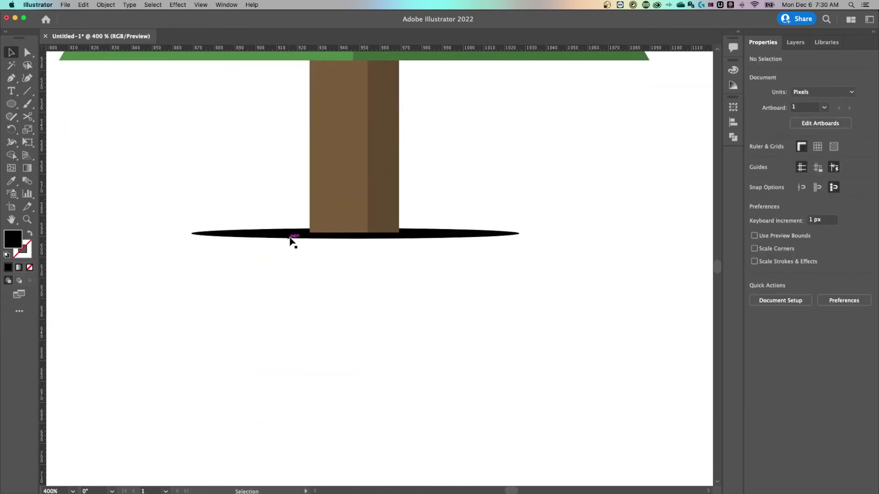
scroll(384, 236, "down", 5)
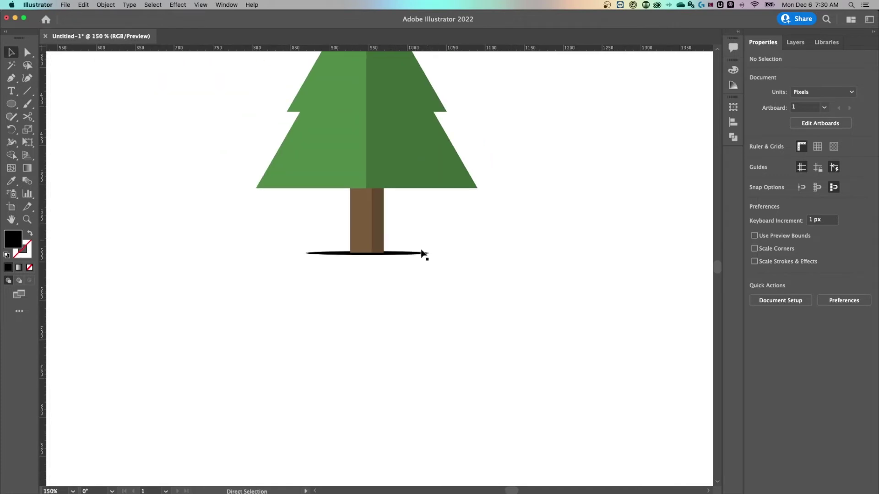
Step: Widen the black ellipse symmetrically to about 268 px, keeping it centred under the trunk
left_click(402, 272)
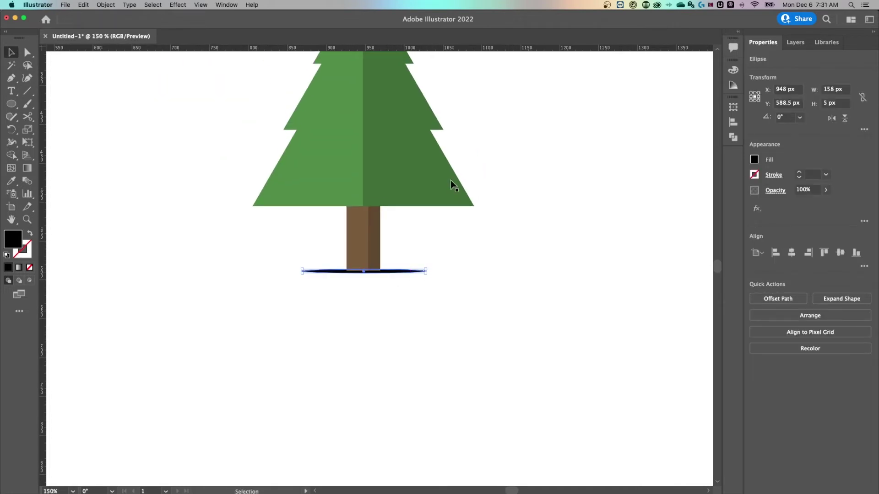
key("z")
left_click_drag(412, 273, 482, 267)
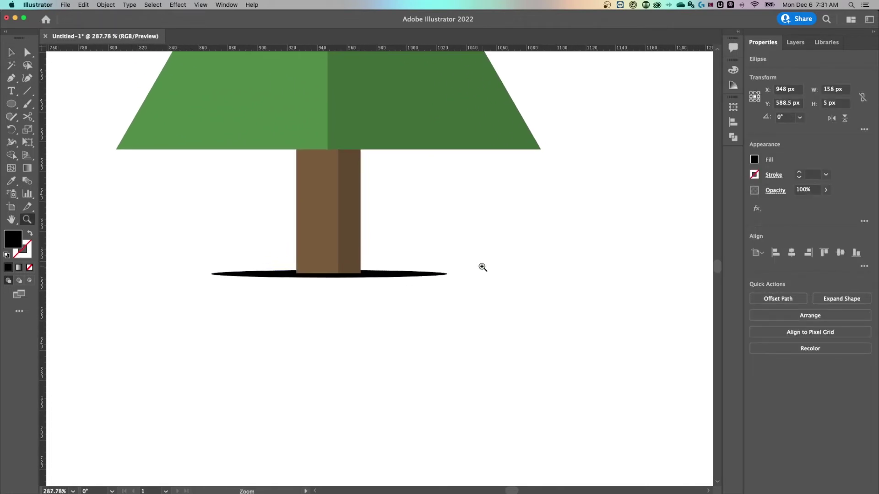
key("v")
left_click(462, 264)
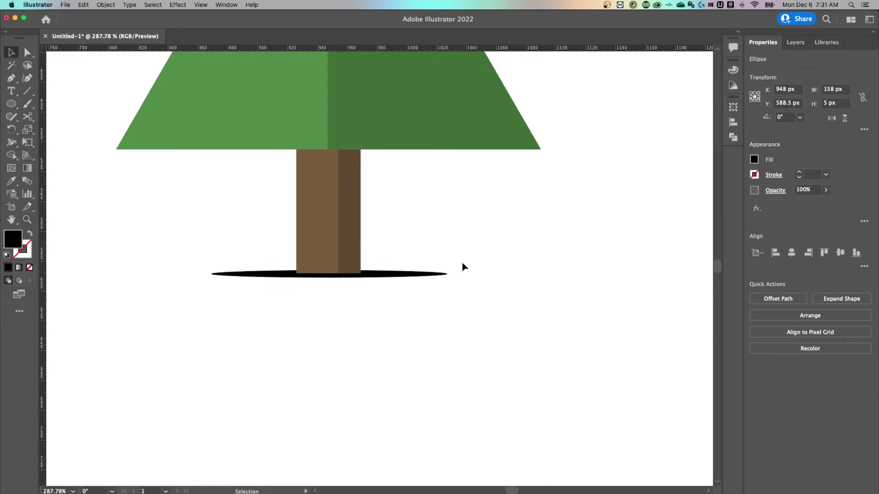
left_click(379, 273)
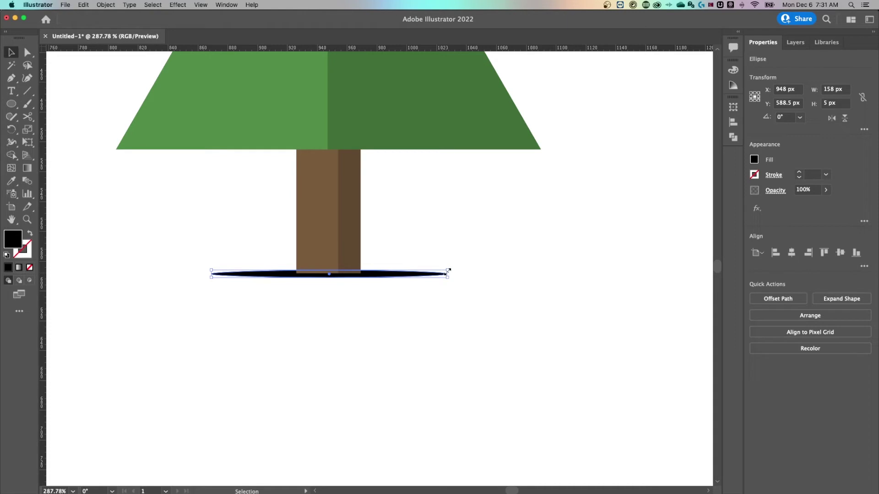
key("super+plus")
key("super+plus")
key("super+plus")
key("super+plus")
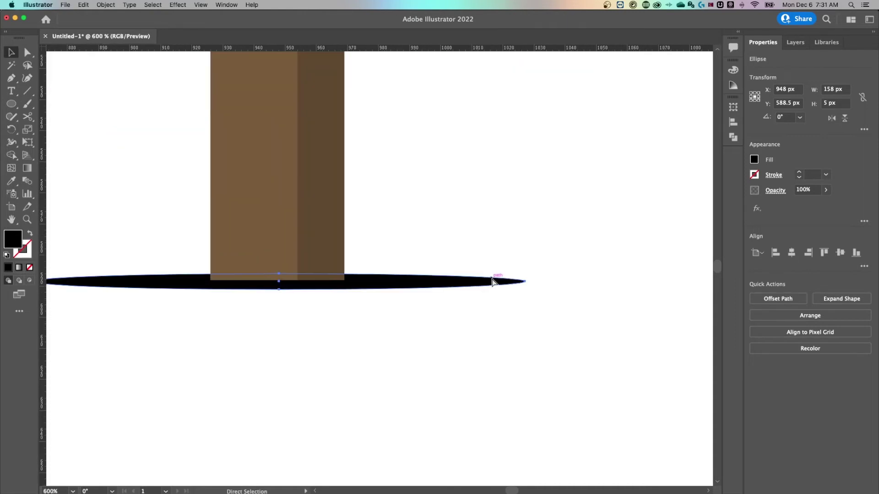
left_click_drag(584, 294, 568, 293)
key("super+minus")
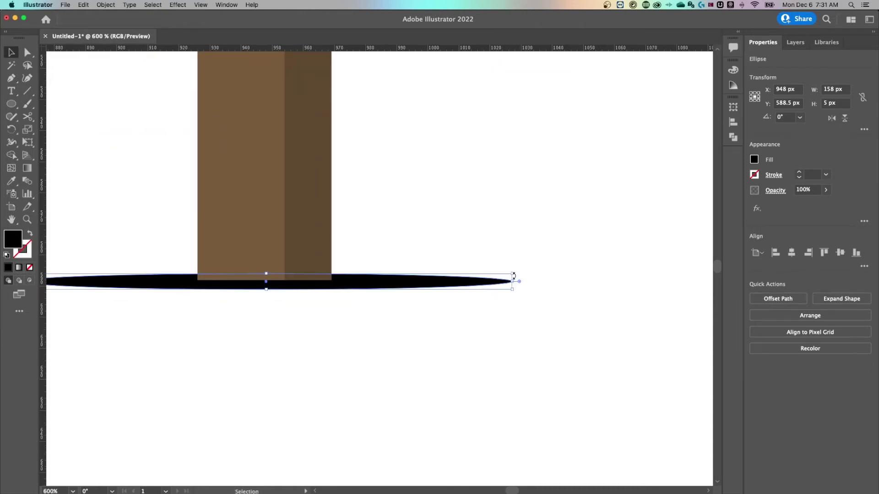
left_click_drag(514, 281, 685, 281)
key("super+minus")
key("super+minus")
key("super+minus")
key("super+minus")
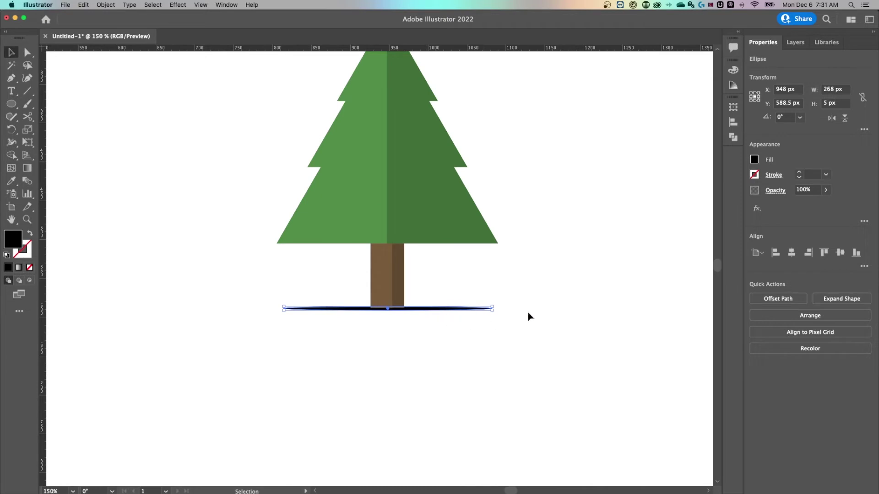
Step: Set the opacity of the black ground ellipse to 50%
left_click(810, 189)
type("50")
key("Return")
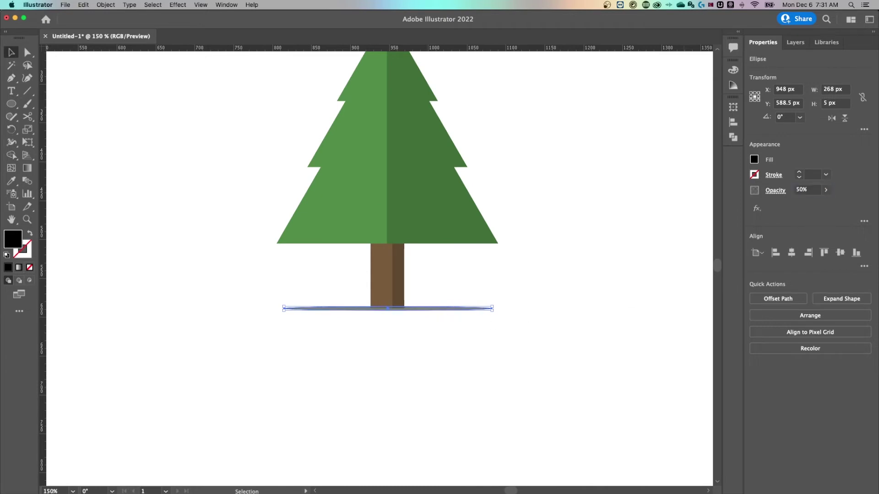
left_click(562, 299)
key("super+minus")
key("super+minus")
left_click_drag(439, 307, 445, 339)
Step: Scale the ground ellipse down around its centre to about 188 by 3 px
left_click(430, 317)
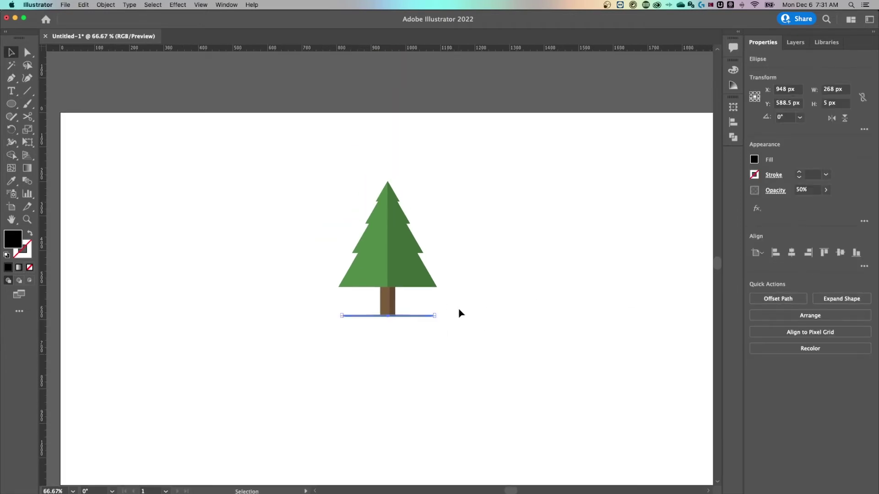
key("super+equal")
key("super+equal")
key("super+equal")
left_click_drag(535, 365, 493, 365)
left_click(543, 373)
left_click(445, 365)
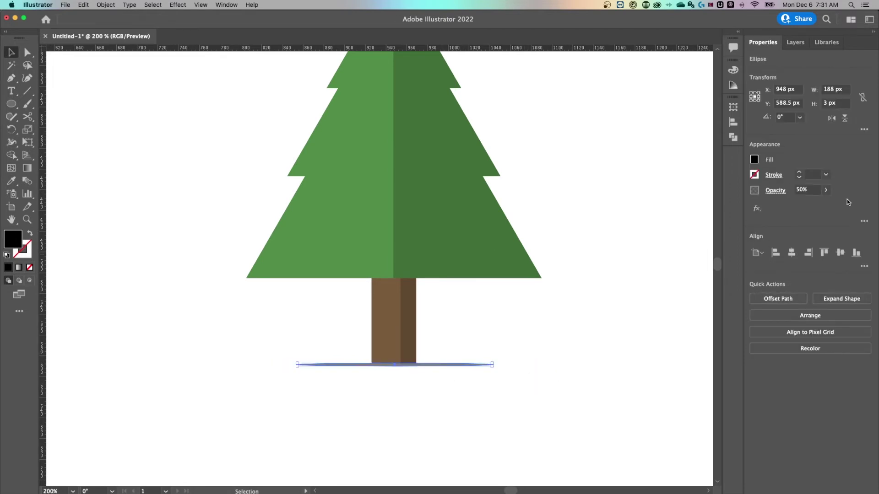
Step: Set the opacity of the ground ellipse to 25%
left_click(806, 189)
type("25")
key("Return")
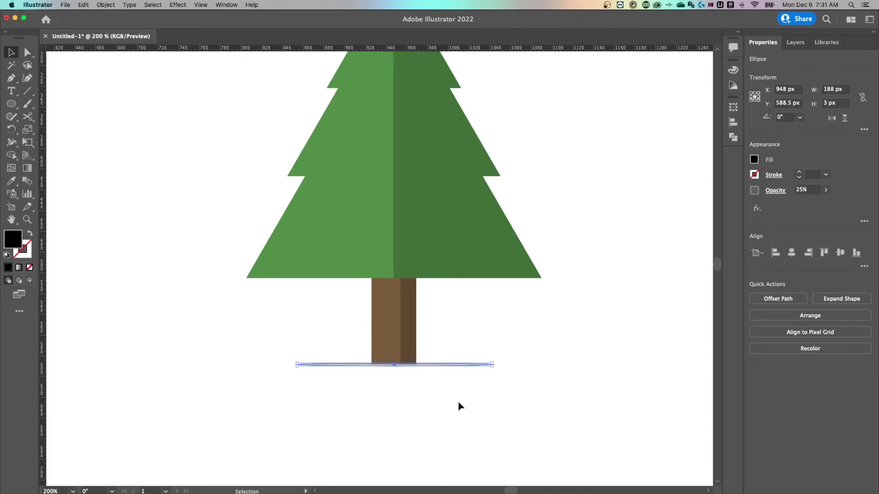
left_click(525, 401)
key("super+minus")
key("super+minus")
scroll(462, 365, "up", 2)
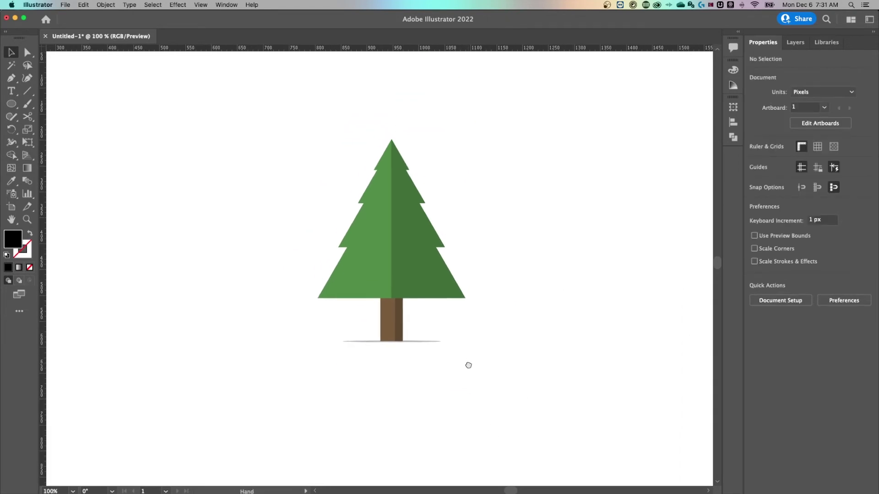
Step: Stretch the ground ellipse's lower edge downward to make it about 6 px high
left_click(415, 344)
key("super+equal")
key("super+equal")
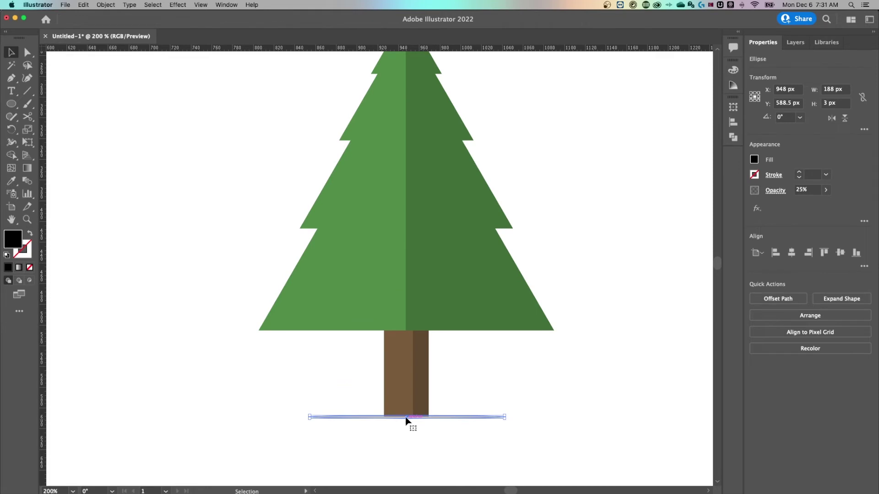
key("super+equal")
key("super+equal")
key("super+equal")
key("super+equal")
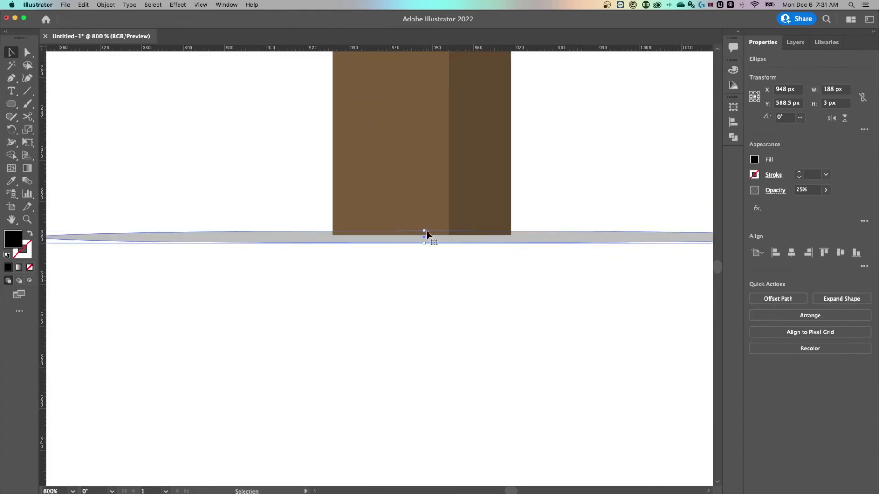
left_click_drag(424, 243, 423, 252)
key("super+minus")
key("super+minus")
key("super+minus")
key("super+minus")
key("super+minus")
key("super+minus")
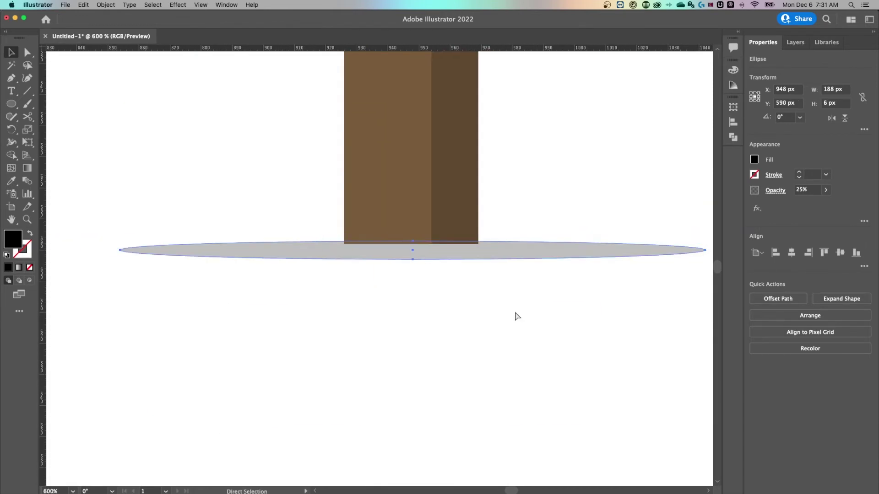
left_click(467, 271)
scroll(467, 271, "up", 3)
left_click(408, 304)
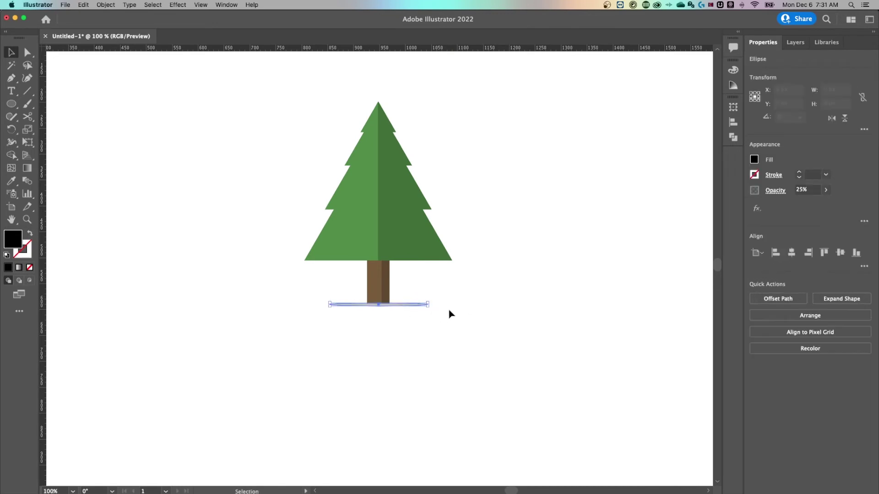
left_click(492, 312)
key("super+minus")
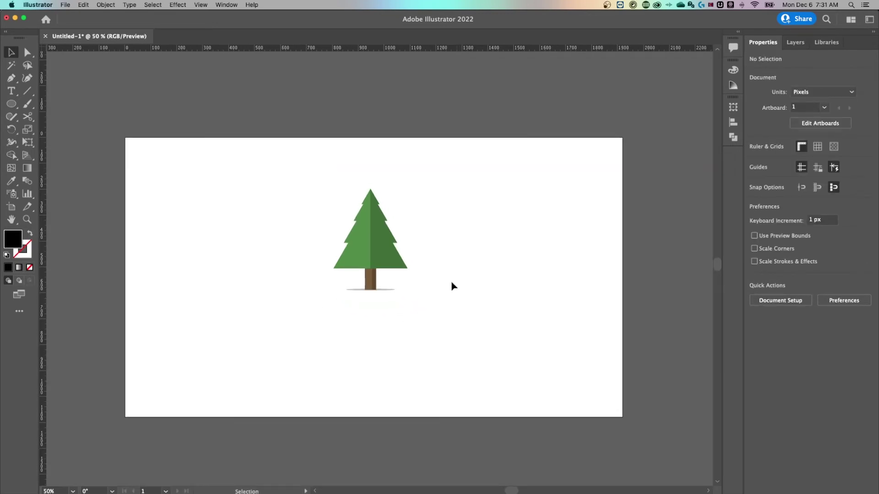
Step: Duplicate the whole tree with its ground shadow so two copies stand side by side
key("super+plus")
key("super+plus")
left_click_drag(568, 403, 267, 76)
mouse_move(438, 268)
left_mouse_down()
mouse_move(248, 225)
mouse_move(216, 265)
mouse_move(357, 249)
mouse_move(452, 265)
left_mouse_up()
left_click(530, 280)
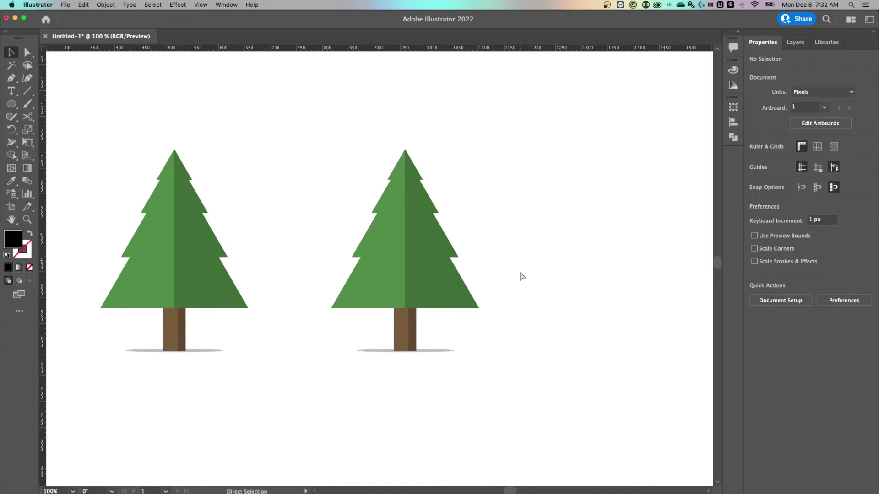
Step: Delete the elliptical ground shadow under the right-hand tree
key("super+plus")
left_click_drag(529, 311, 492, 297)
left_click(434, 378)
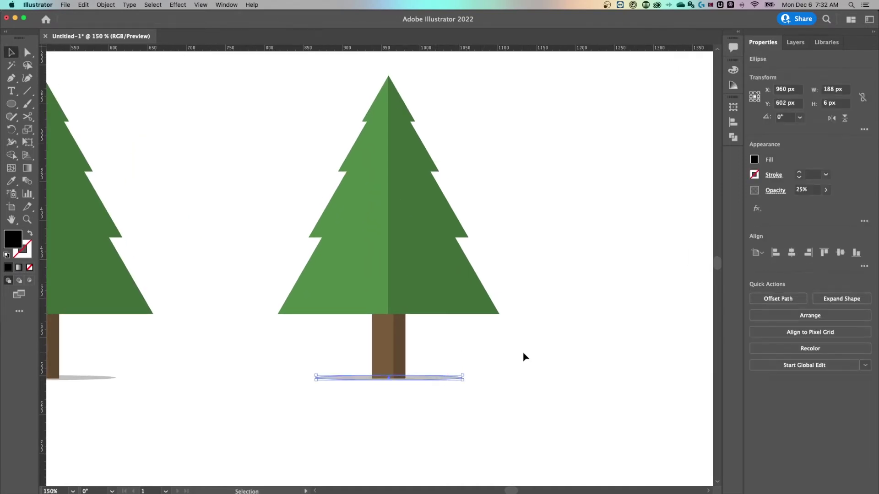
key("Delete")
left_click_drag(510, 357, 410, 320)
key("super+minus")
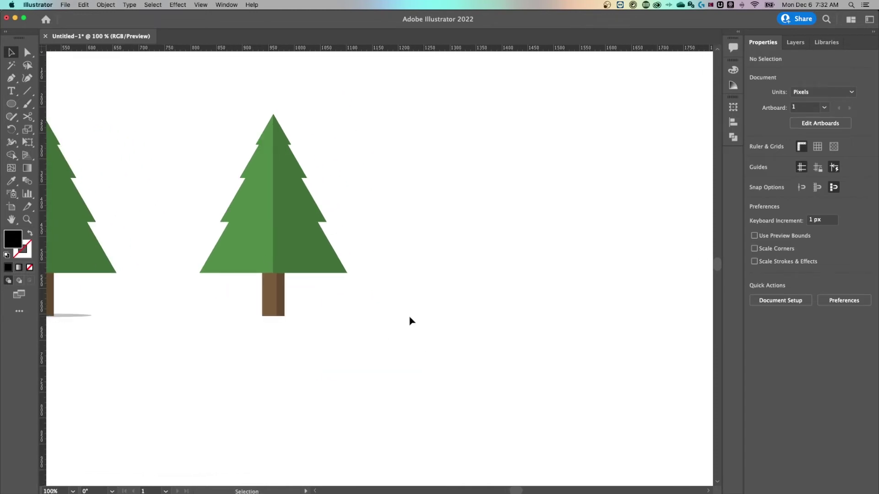
Step: Draw a black rectangle from the right-hand tree's tip and shorten it to the trunk's base, about 571 by 390 px
key("m")
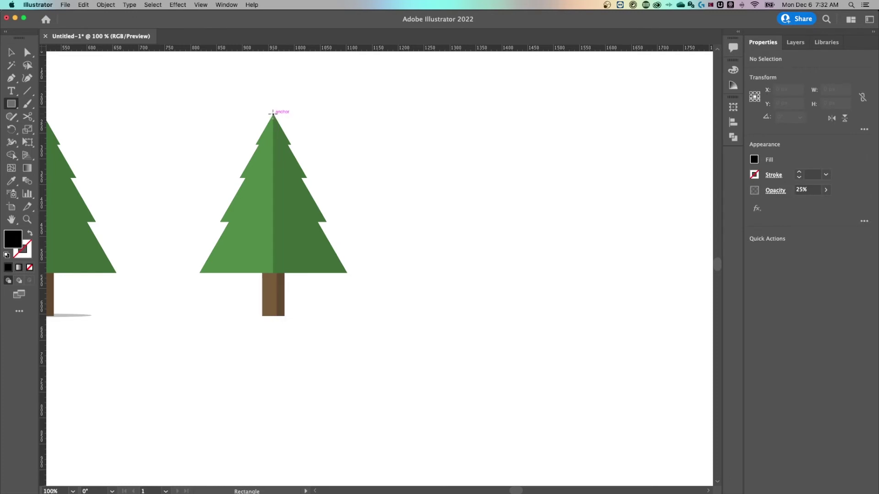
mouse_move(273, 114)
left_mouse_down()
mouse_move(434, 213)
mouse_move(506, 318)
mouse_move(596, 315)
mouse_move(441, 323)
mouse_move(473, 342)
mouse_move(542, 344)
mouse_move(561, 314)
mouse_move(570, 333)
left_mouse_up()
key("z")
left_click_drag(277, 335, 509, 328)
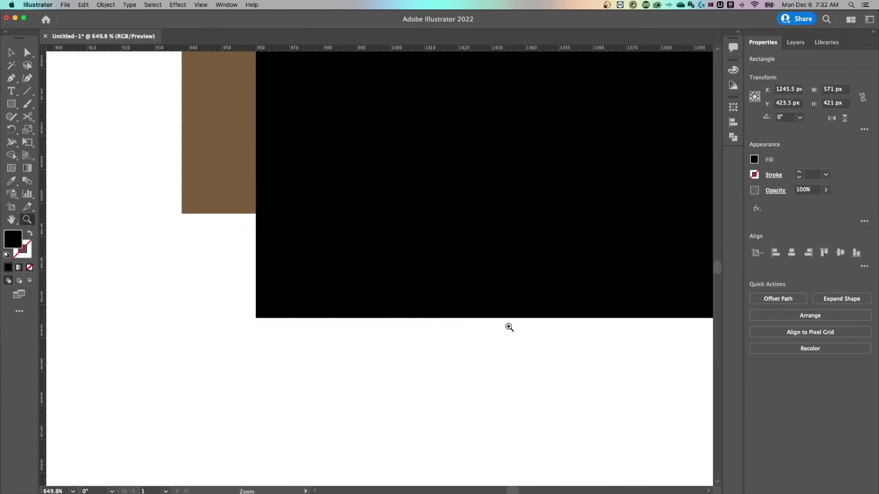
key("v")
left_click_drag(234, 334, 232, 230)
key("a")
key("super+minus")
key("super+minus")
key("super+minus")
key("super+minus")
key("super+minus")
key("super+minus")
key("super+minus")
key("super+equal")
left_click_drag(488, 286, 478, 293)
key("v")
left_click(438, 354)
Step: Fill the black rectangle with a linear gradient
left_click(424, 215)
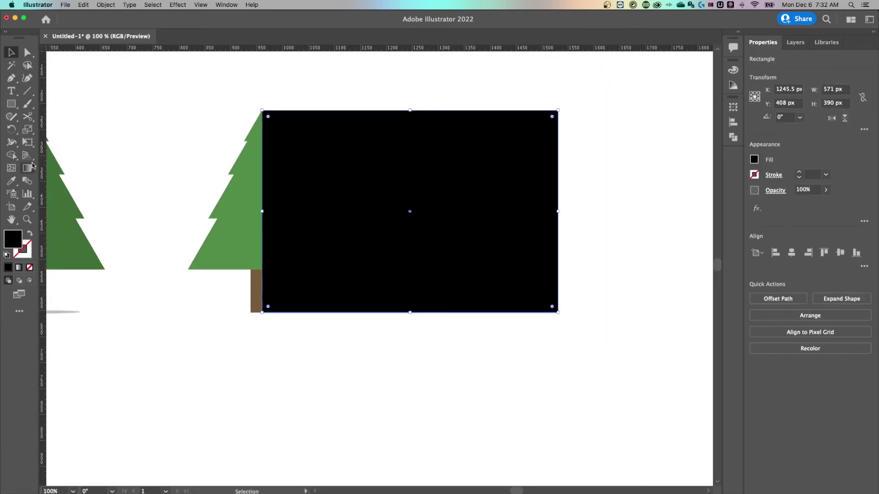
key("g")
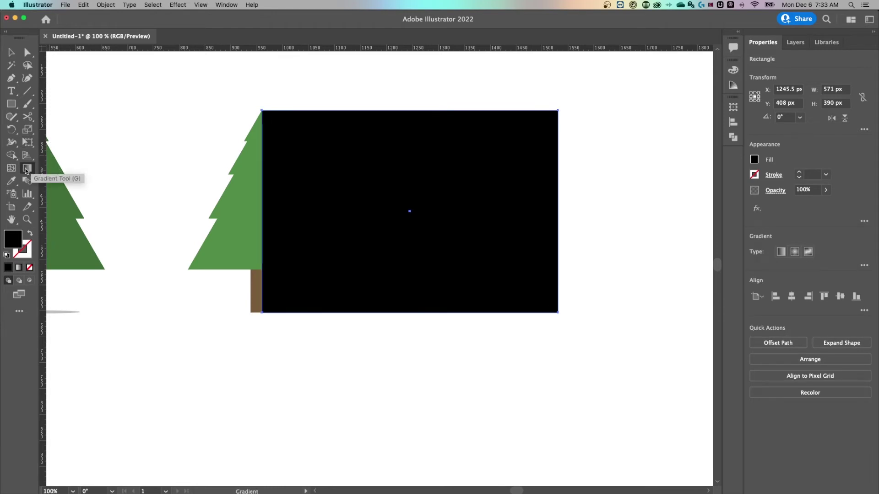
left_click(782, 252)
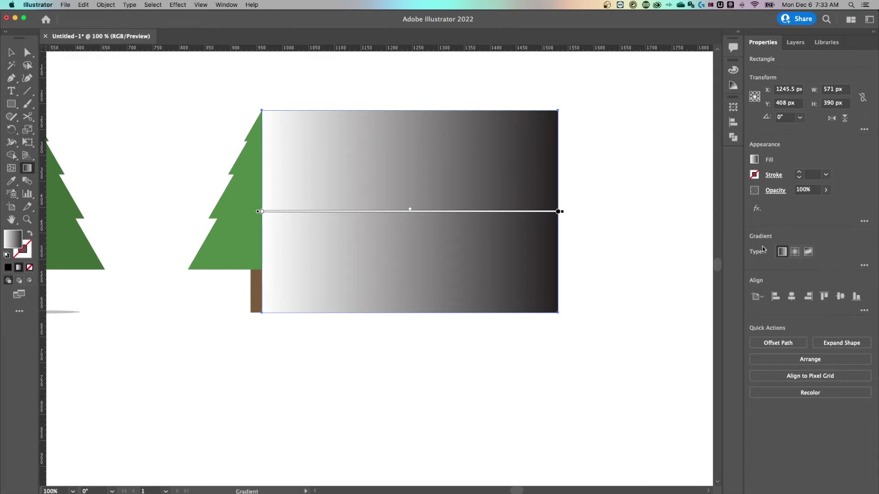
Step: Swap the gradient's colour stops so it runs from black at the tree's centre to white at the far edge
left_click(864, 266)
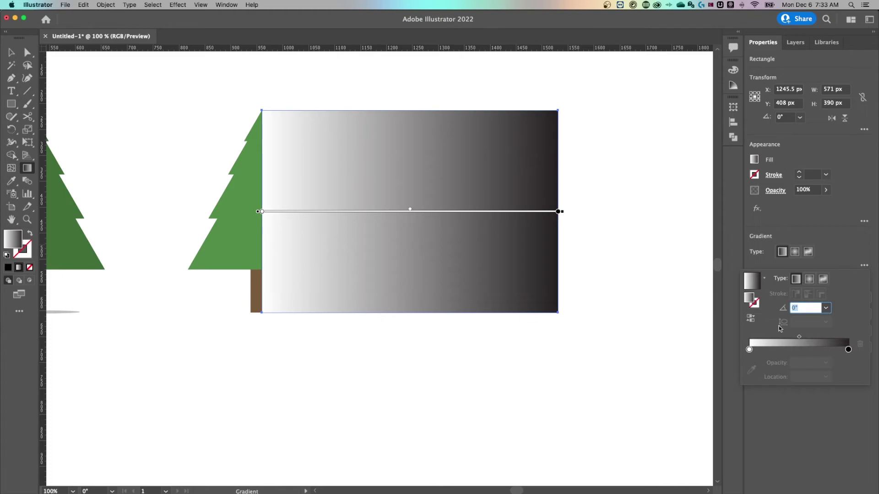
left_click_drag(749, 352, 810, 352)
left_click_drag(848, 351, 746, 351)
left_click_drag(810, 350, 871, 354)
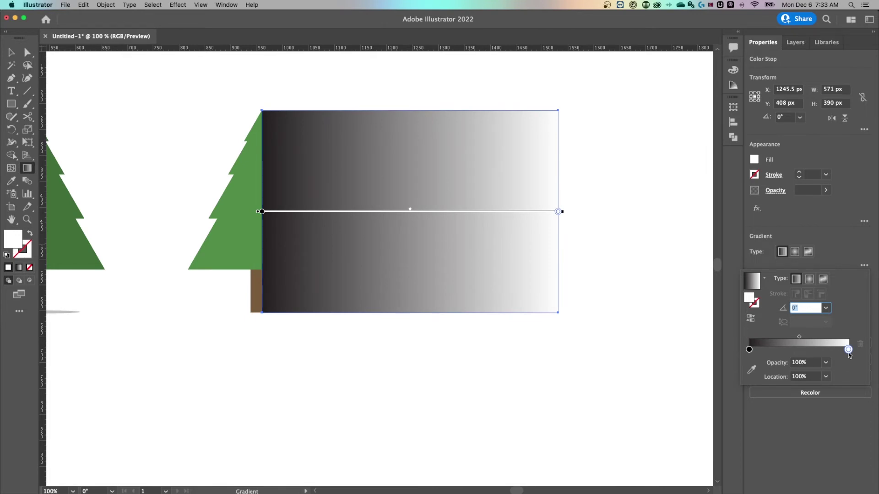
Step: Change the gradient's white end stop to black and set its opacity to 0%
double_click(848, 350)
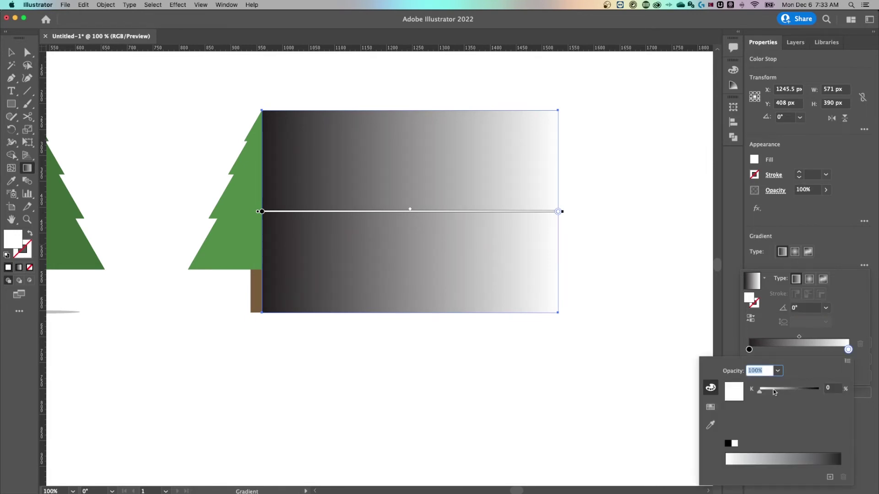
left_click_drag(776, 391, 834, 393)
left_click(858, 327)
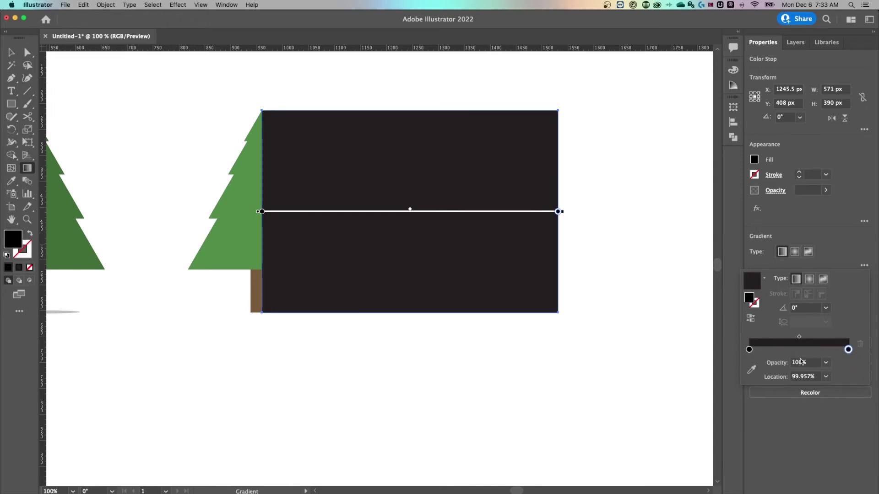
left_click(826, 363)
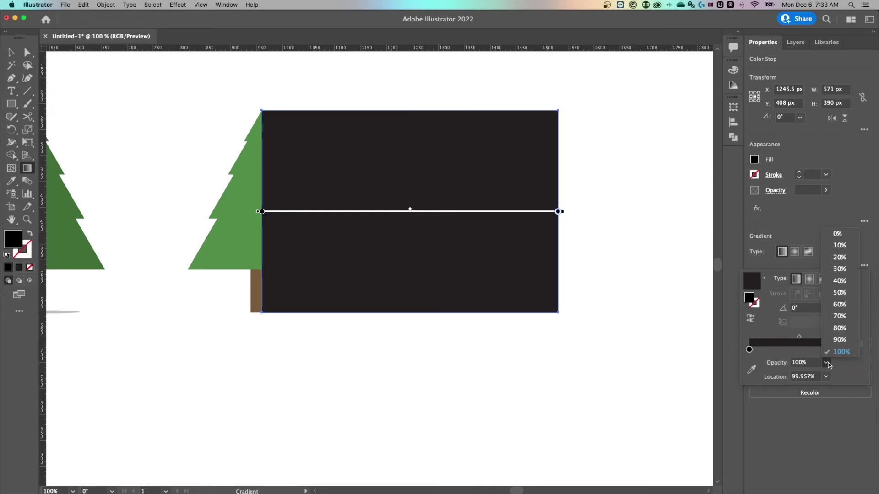
left_click(838, 235)
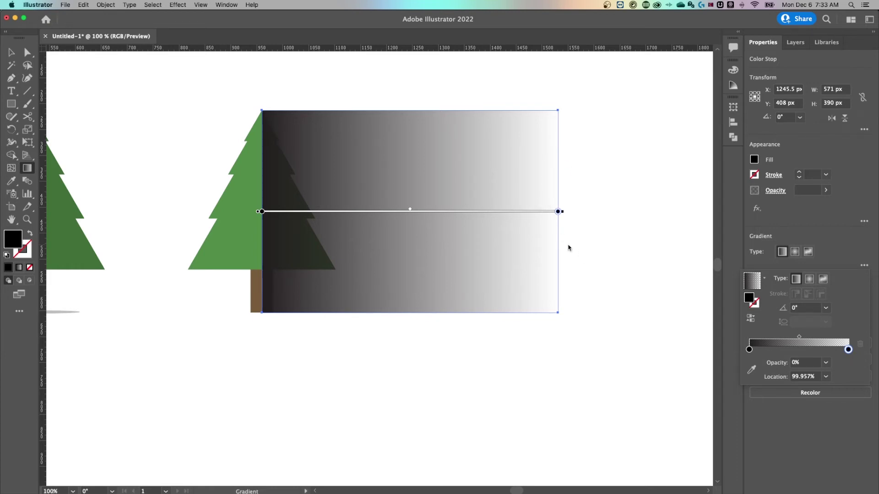
Step: Slant the gradient rectangle by moving its far edge diagonally down towards the tree, making the shape about 264 by 665 px
left_click(28, 53)
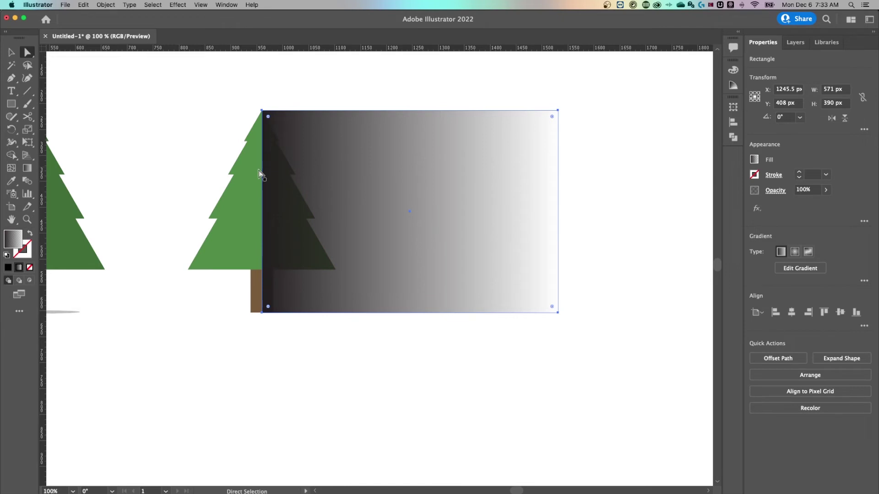
left_click(595, 216)
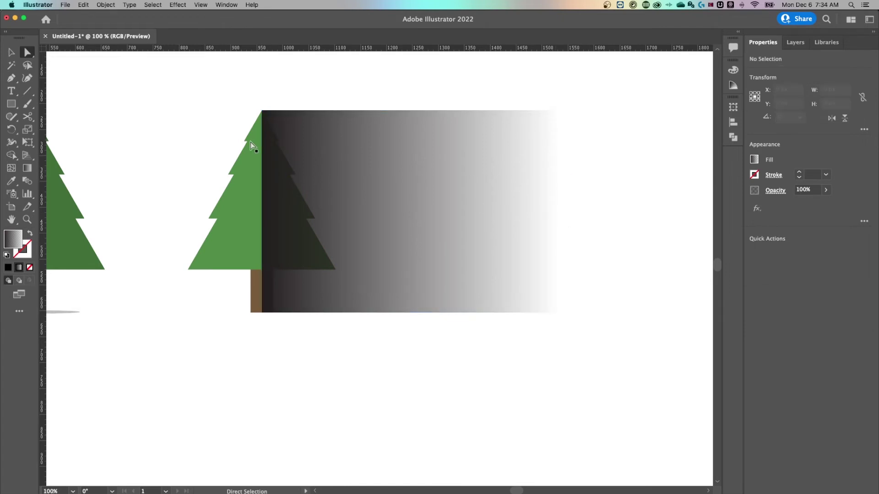
left_click_drag(27, 52, 62, 54)
left_click_drag(628, 86, 518, 366)
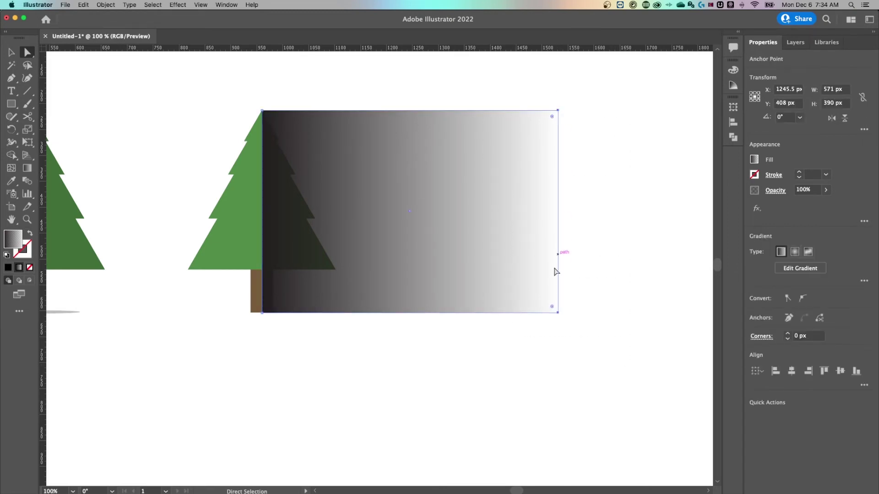
left_click_drag(618, 82, 545, 328)
left_click(559, 328)
left_click(558, 313)
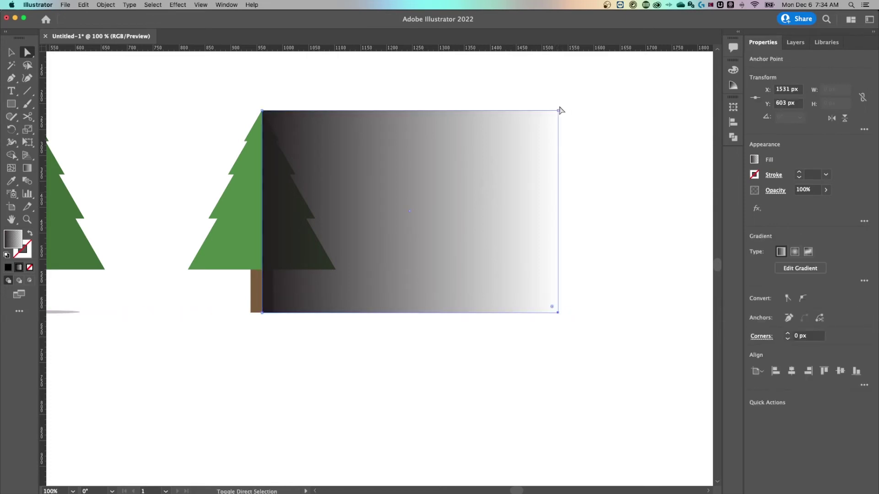
left_click(558, 110, "shift")
left_click_drag(583, 87, 528, 373)
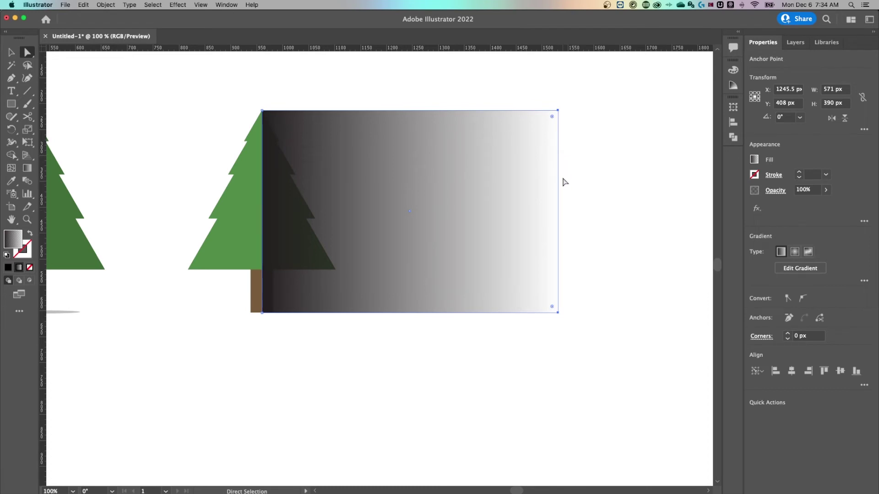
left_click_drag(559, 183, 399, 330)
key("v")
left_click(446, 261)
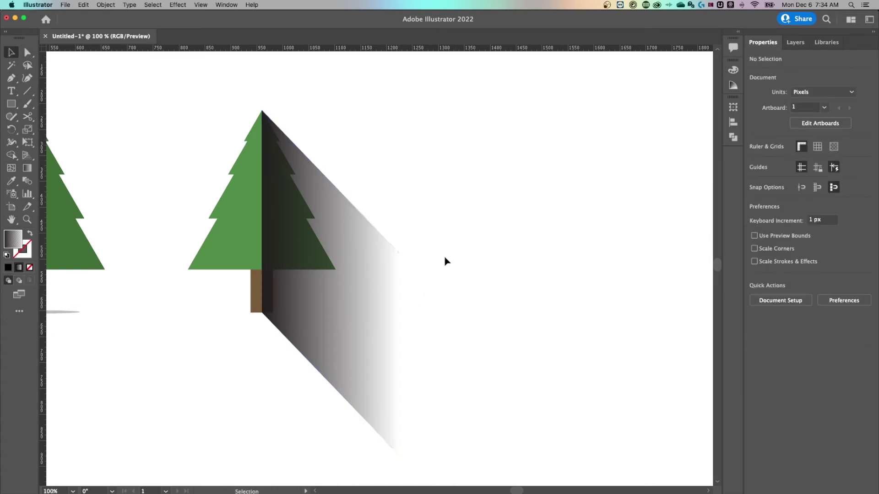
Step: Send the slanted gradient shadow to the back, behind the right-hand tree
left_click(390, 271)
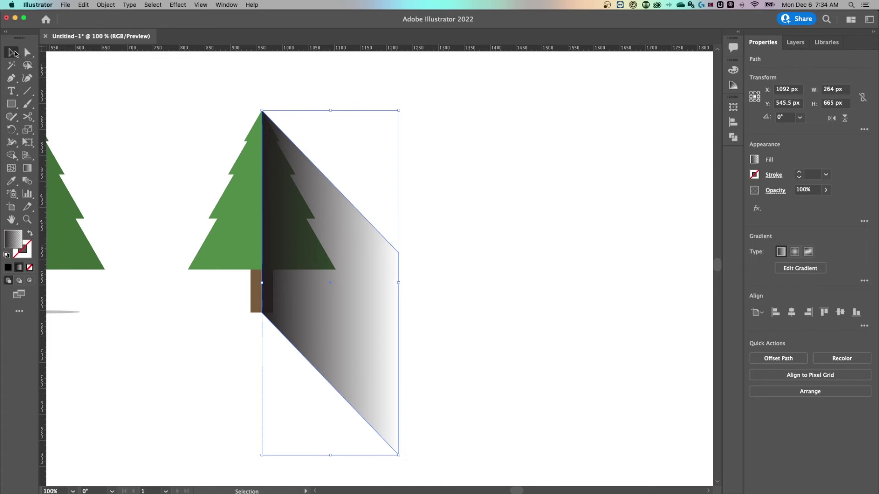
right_click(366, 282)
mouse_move(414, 440)
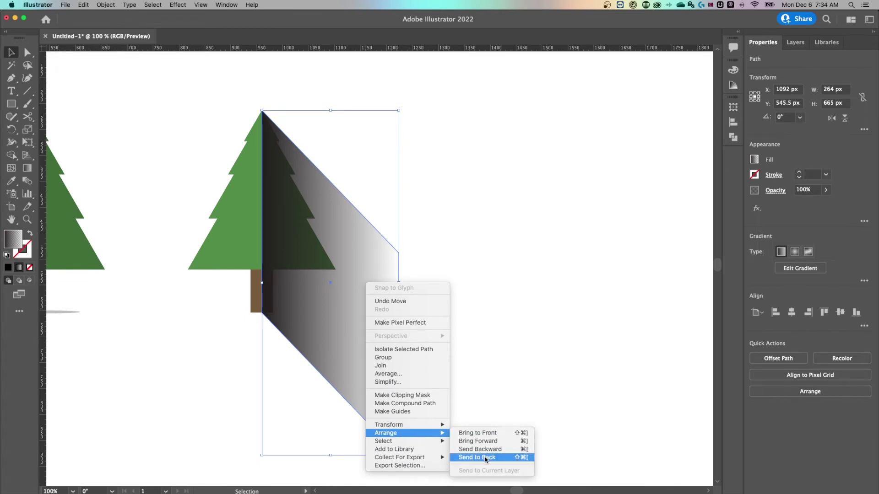
left_click(486, 459)
left_click(471, 341)
scroll(503, 321, "left", 3)
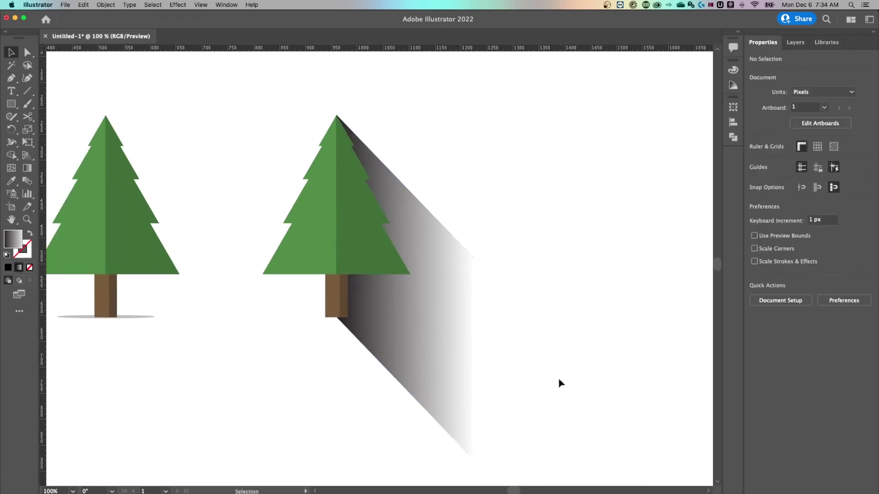
Step: Set the long shadow's opacity to 25%
left_click(450, 291)
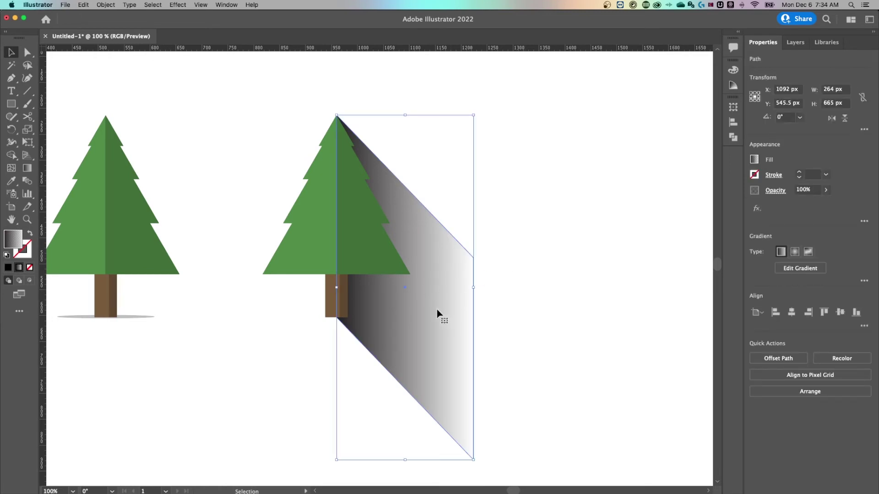
left_click(818, 187)
type("25")
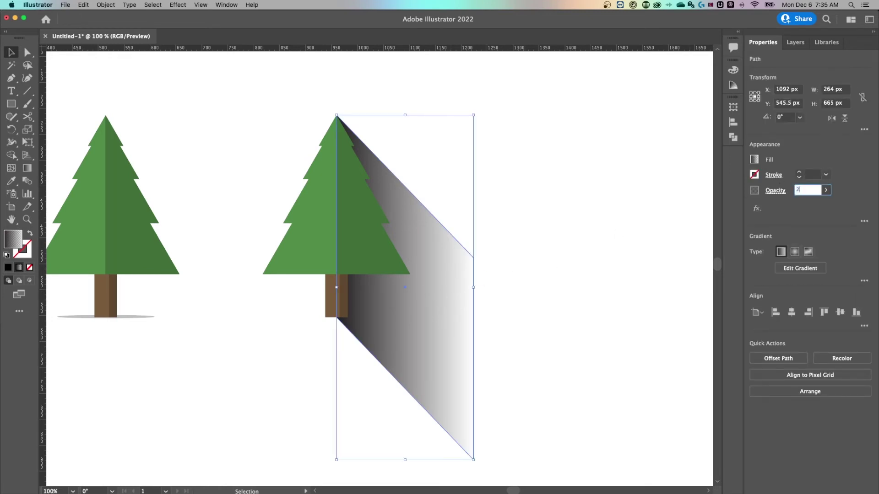
key("Return")
left_click(541, 241)
key("super+minus")
key("super+minus")
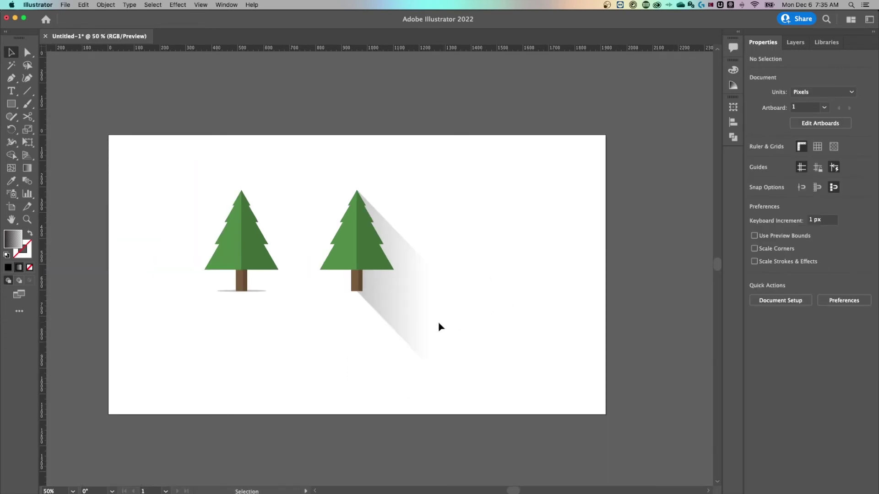
Step: Try moving the shadow's lower inner corner onto the trunk's bottom corner on the shaded side
left_click(383, 293)
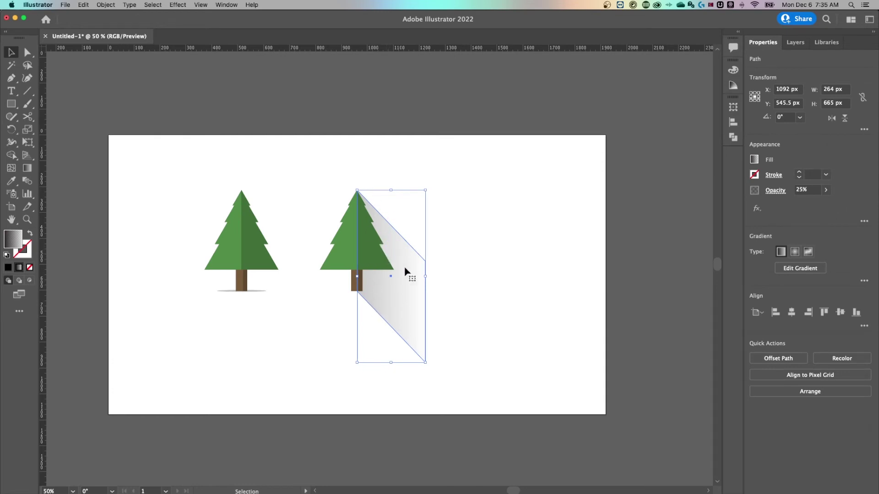
key("z")
left_click_drag(367, 294, 304, 325)
key("space")
key("v")
left_click(285, 343)
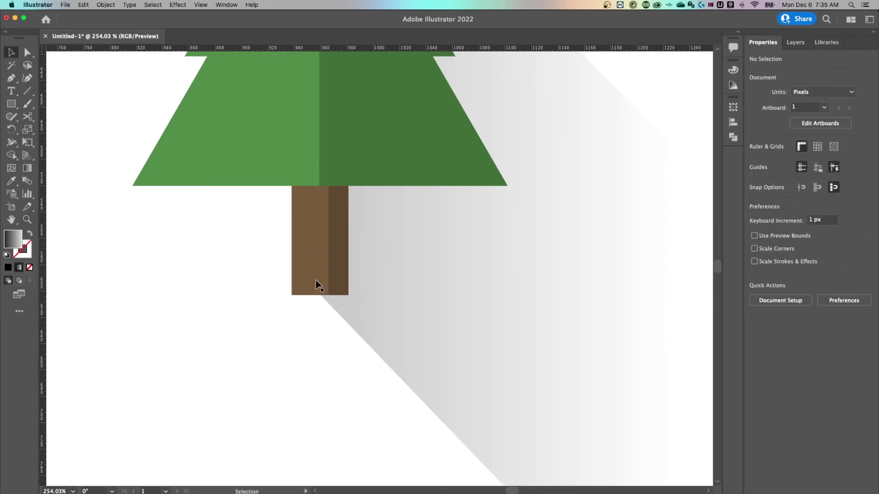
left_click(456, 290)
key("a")
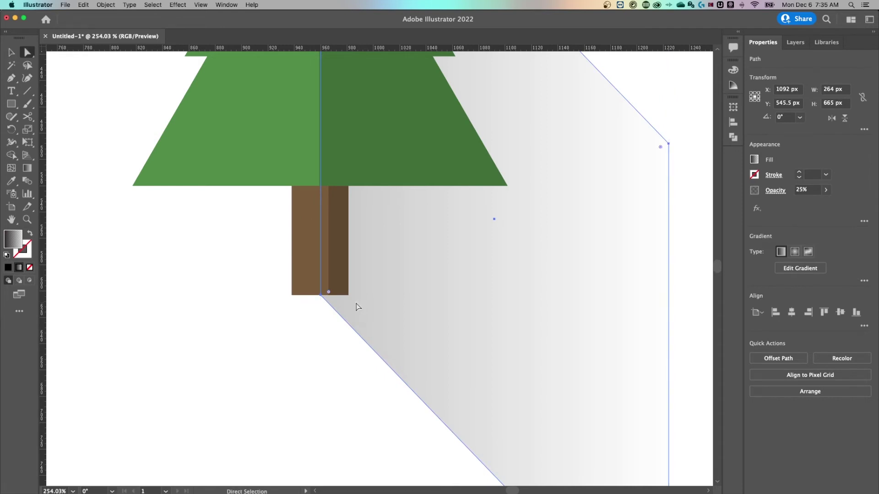
left_click(320, 295)
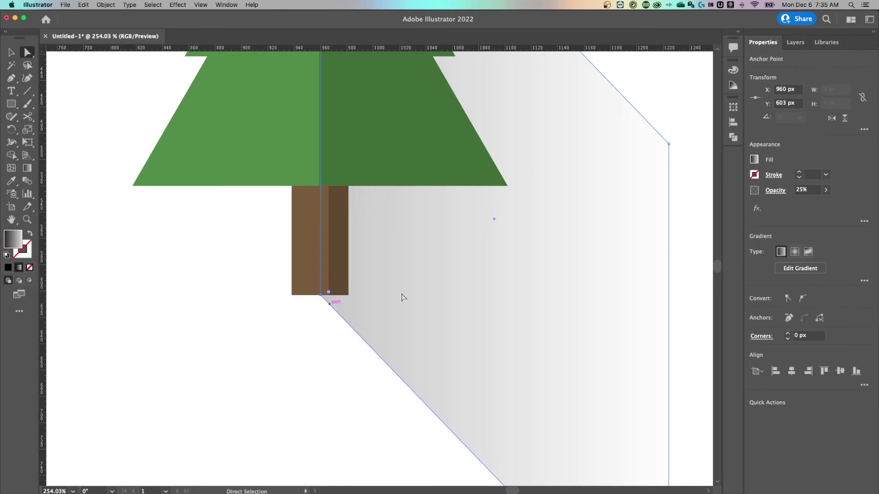
left_click(547, 298)
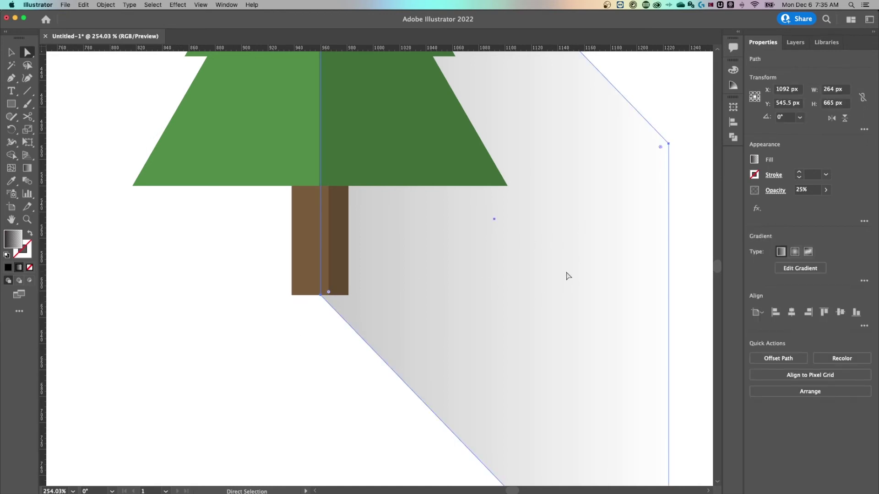
left_click(322, 296)
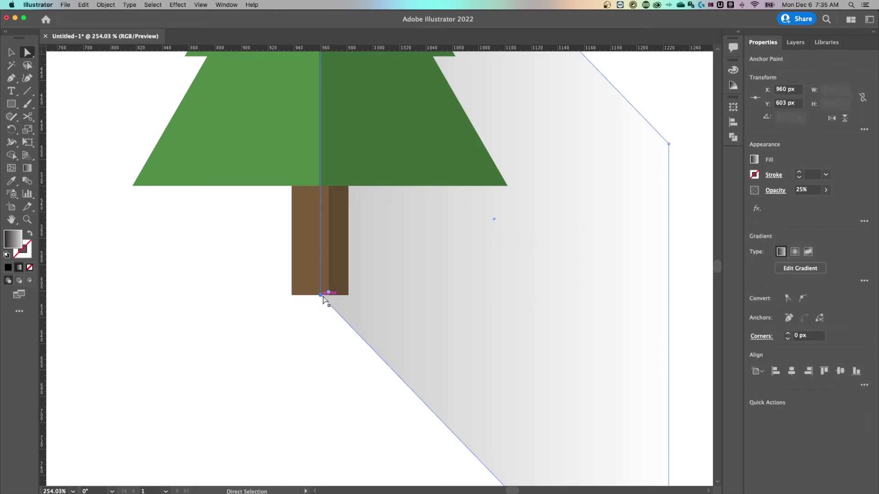
left_click_drag(320, 296, 347, 295)
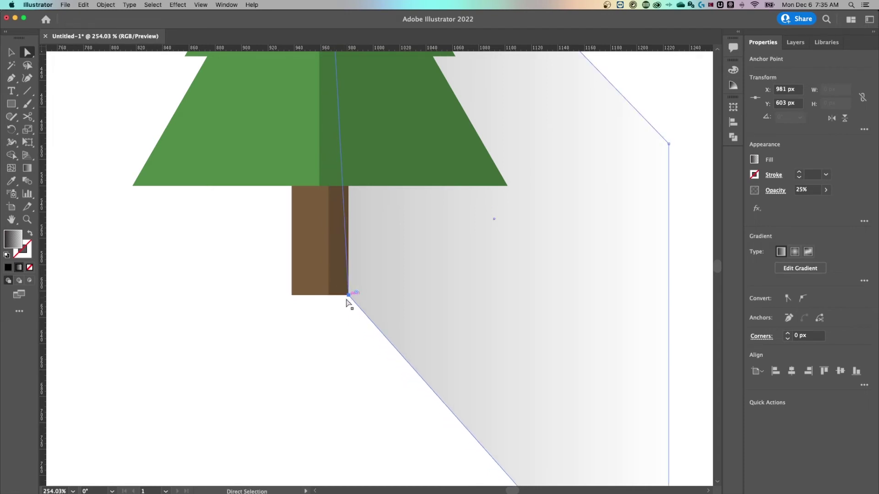
left_click(399, 363)
left_click_drag(397, 363, 330, 360)
key("super+minus")
key("super+minus")
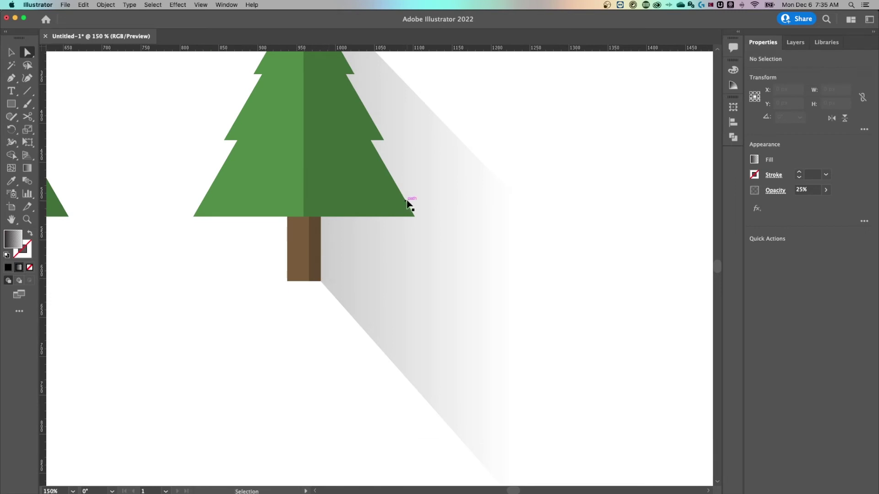
key("super+minus")
key("super+minus")
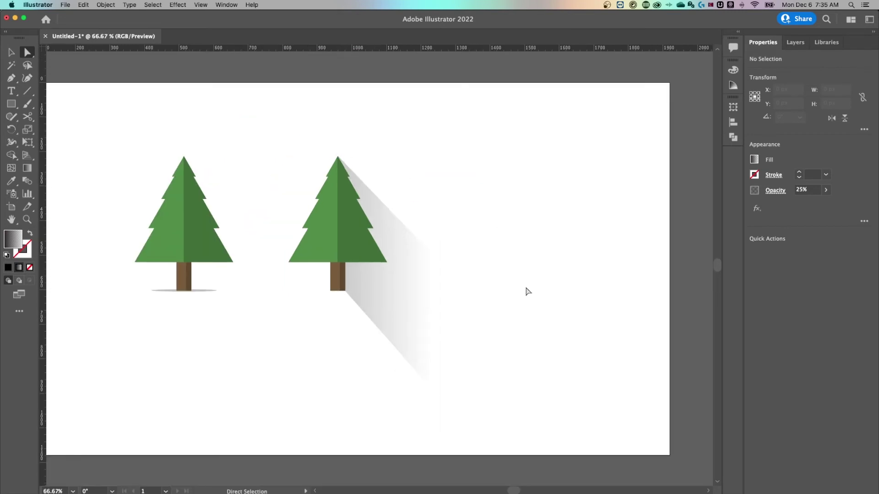
Step: Move the shadow's lower inner corner onto the trunk's bottom corner on the lit side
key("super+equal")
key("super+equal")
key("super+equal")
left_click(398, 303)
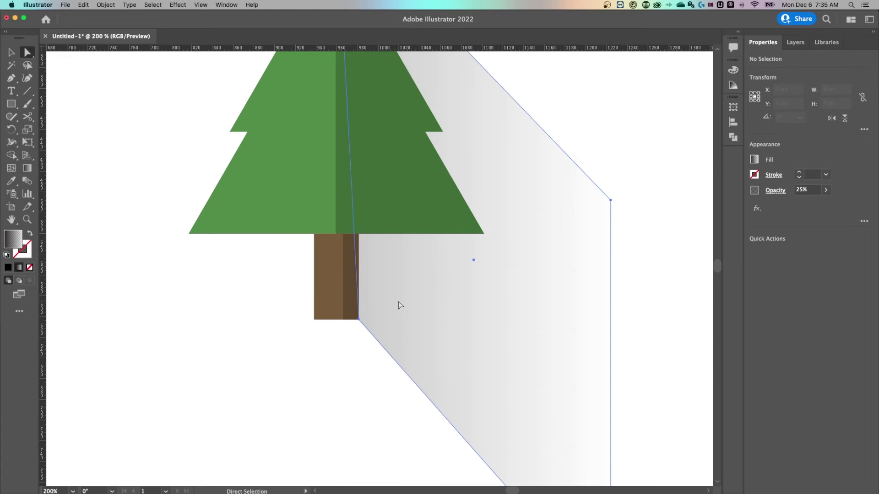
left_click(361, 318)
left_click_drag(359, 320, 315, 321)
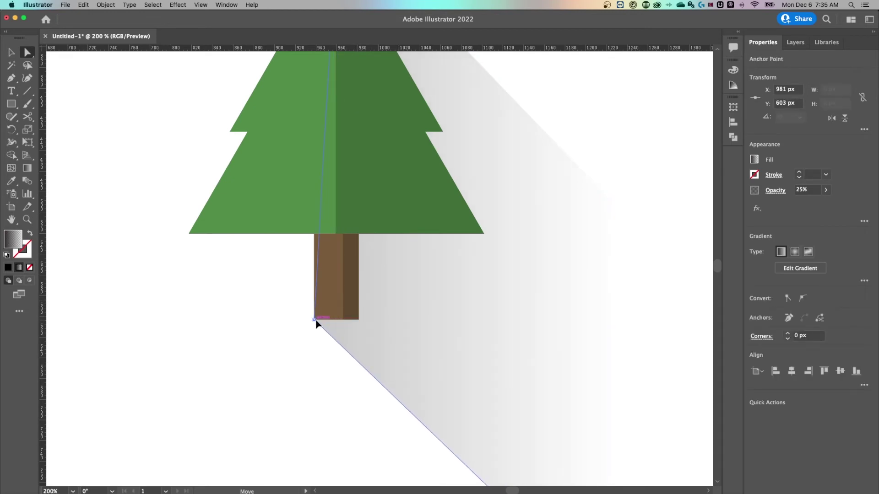
left_click(287, 353)
key("super+minus")
key("super+minus")
key("super+minus")
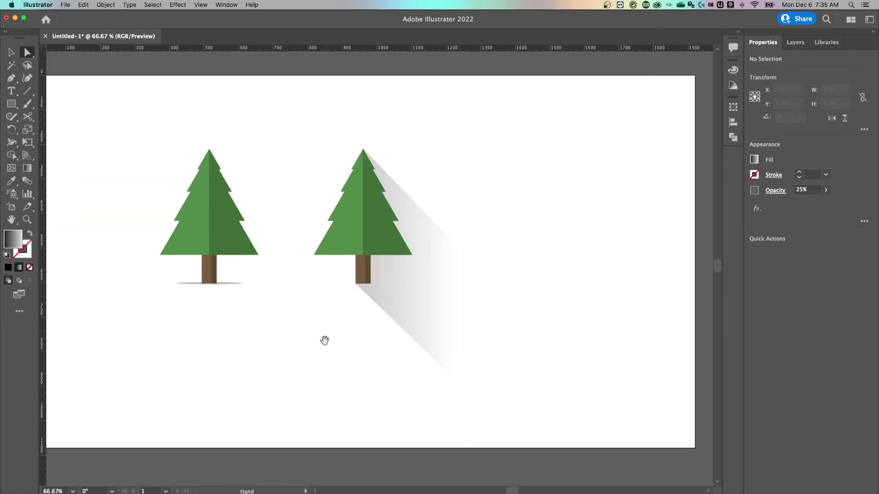
left_click_drag(324, 340, 323, 365)
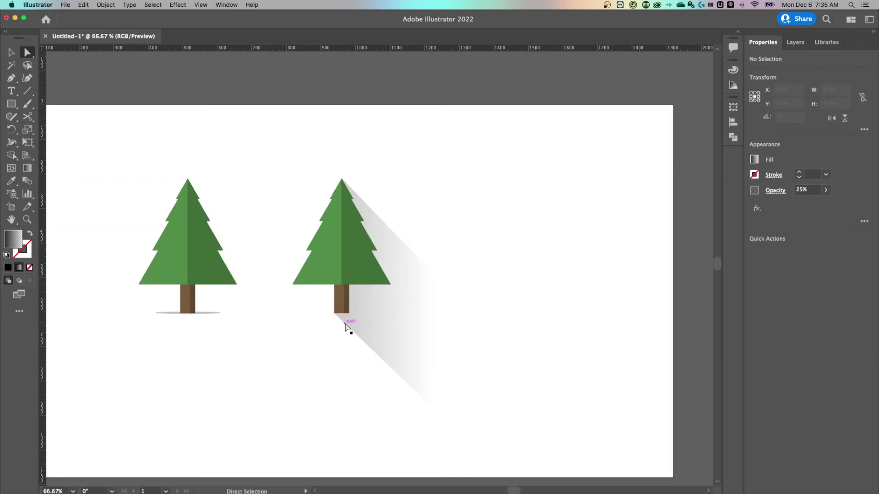
Step: Raise the shadow's far edge straight up for a flatter slant, making the shape about 286 by 567 px
left_click(431, 322)
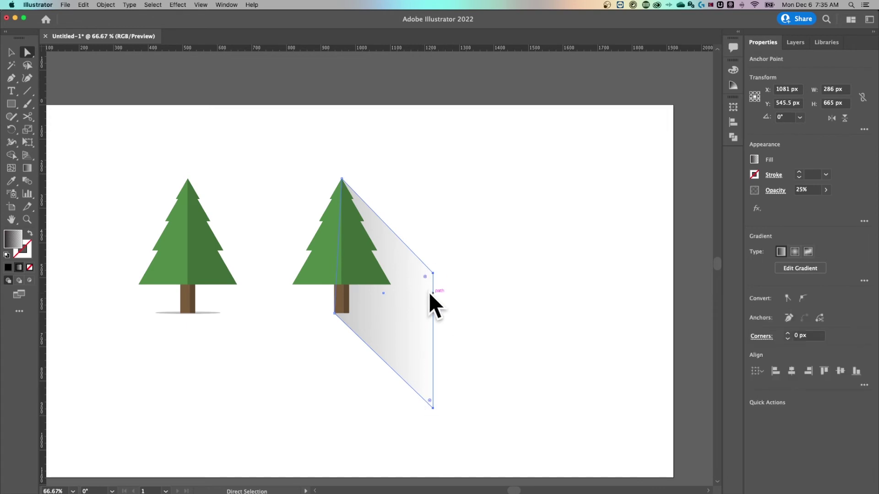
left_click_drag(435, 334, 435, 298)
left_click(550, 290)
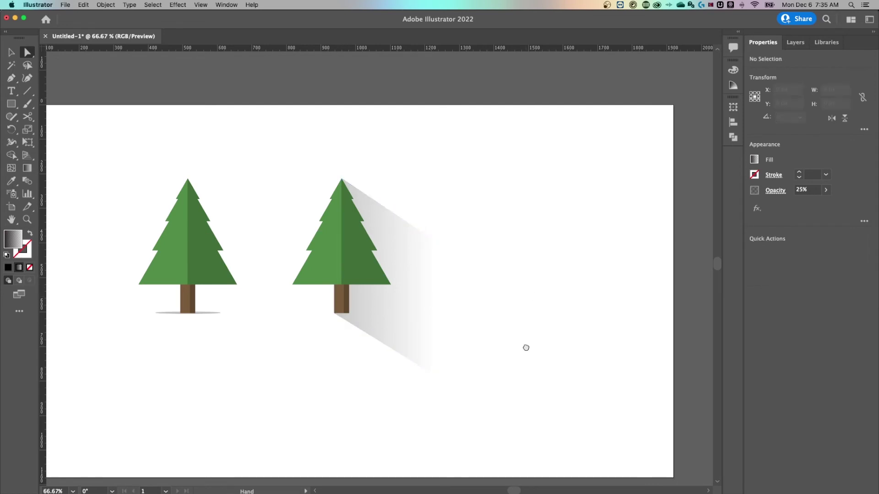
scroll(517, 349, "right", 2)
key("v")
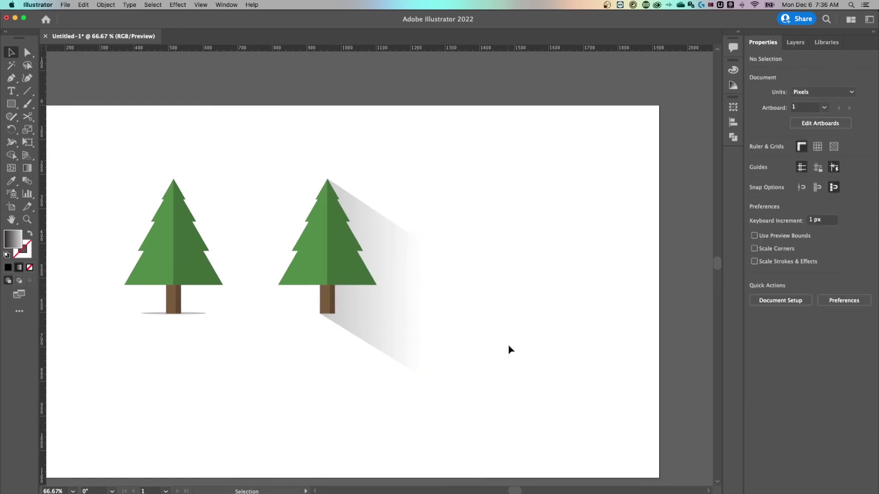
left_click_drag(508, 320, 503, 322)
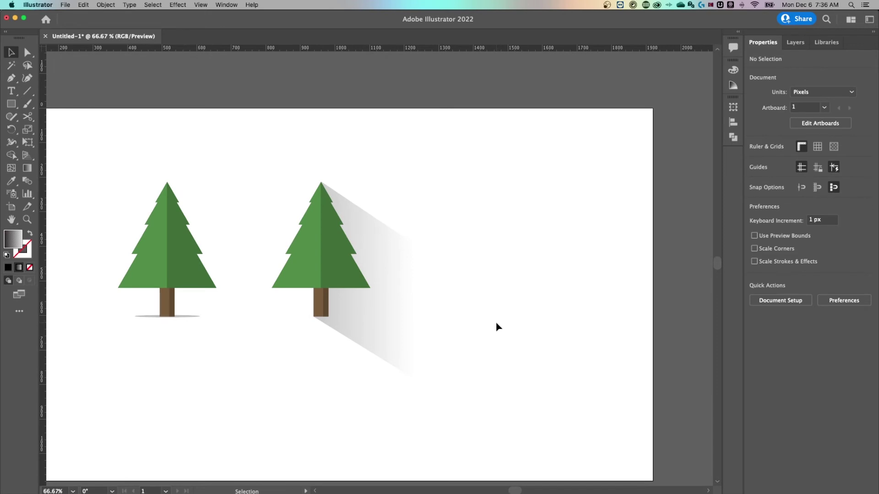
Step: Set the long shadow's opacity to 100%
key("super+1")
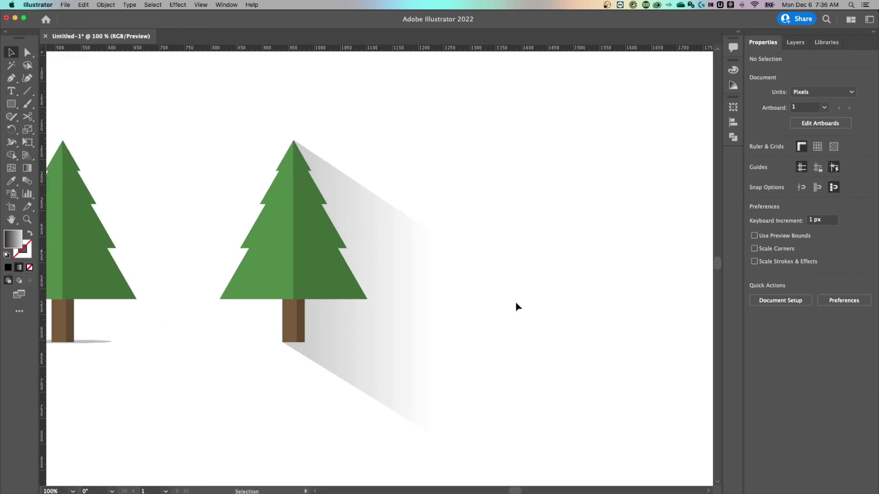
left_click(409, 280)
left_click(816, 190)
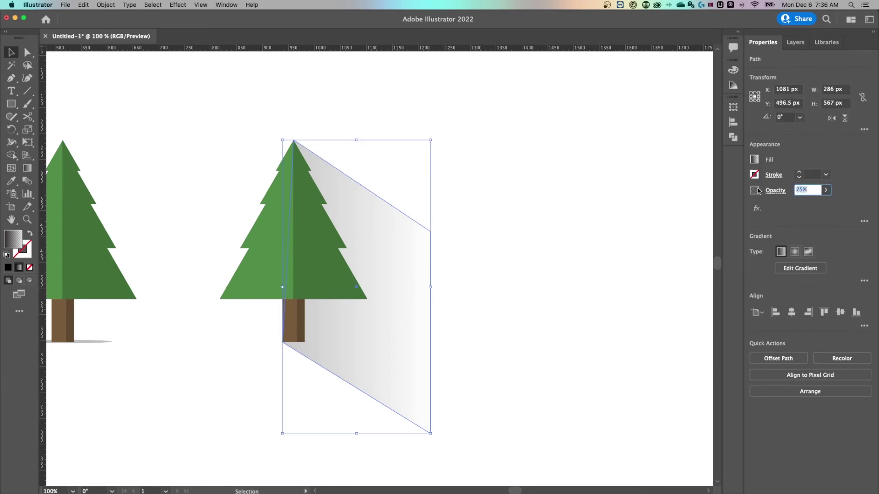
type("100")
key("Return")
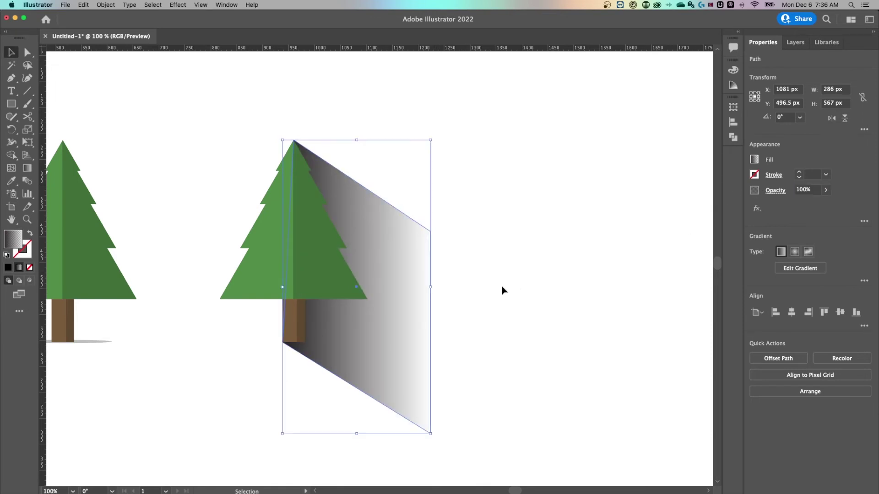
Step: Show the gradient settings and shift the shadow gradient's midpoint towards the tree, to about 24%
left_click(221, 5)
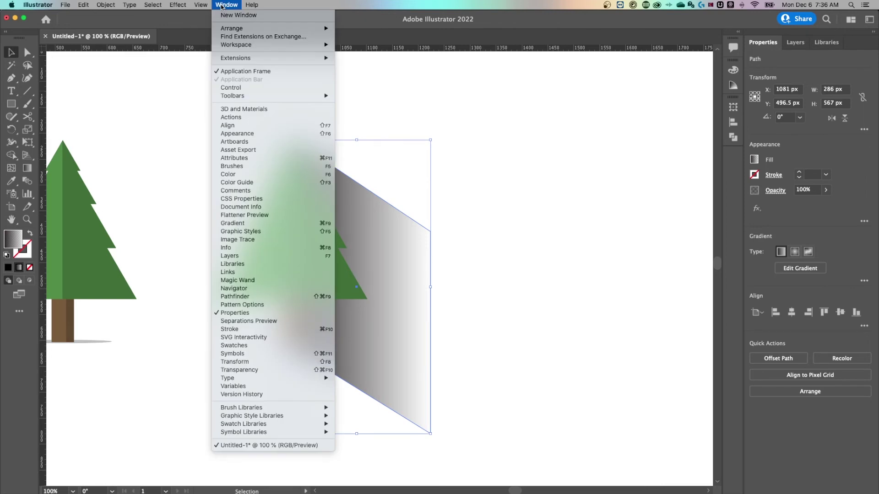
left_click(251, 224)
left_click_drag(360, 247, 584, 109)
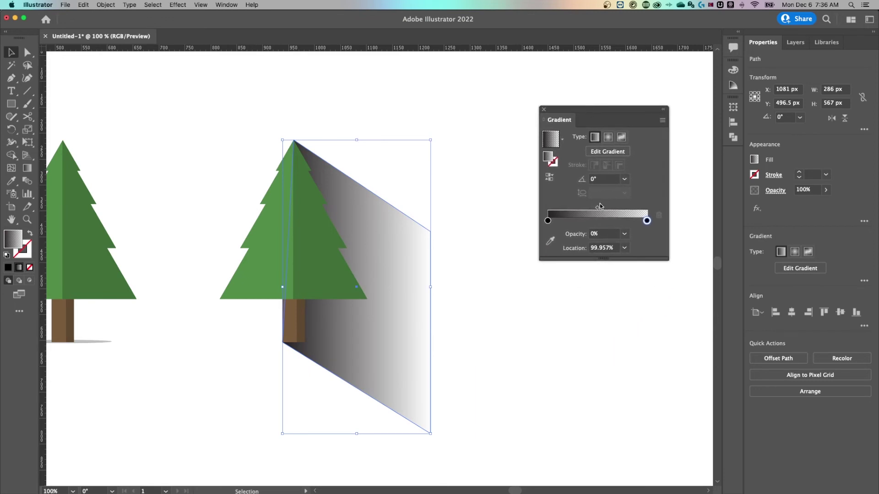
left_click_drag(598, 210, 570, 212)
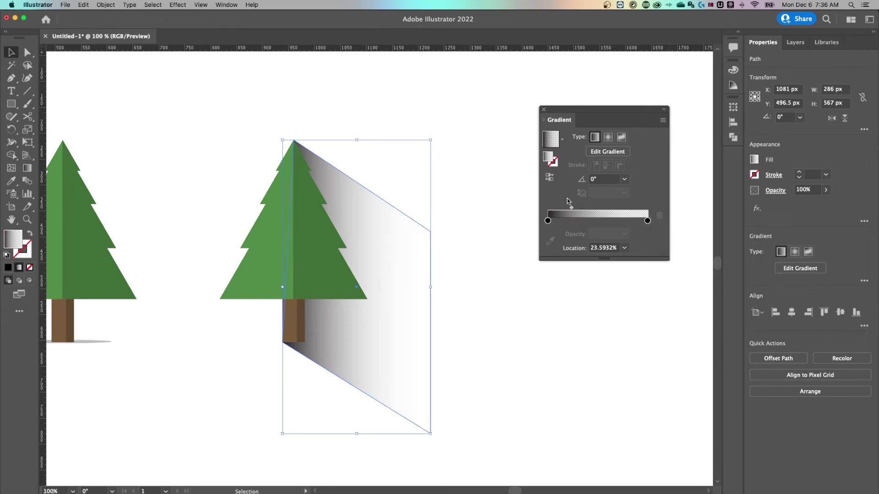
Step: Try the shadow gradient's midpoint at about 50%, 72% and 13%, and its transparent end stop at about 71% and 30%
left_click_drag(571, 209, 598, 209)
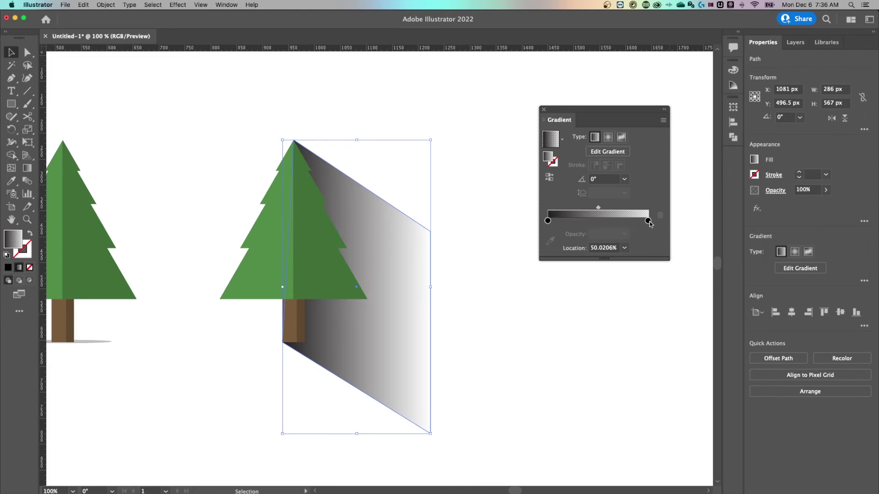
left_click_drag(598, 208, 620, 210)
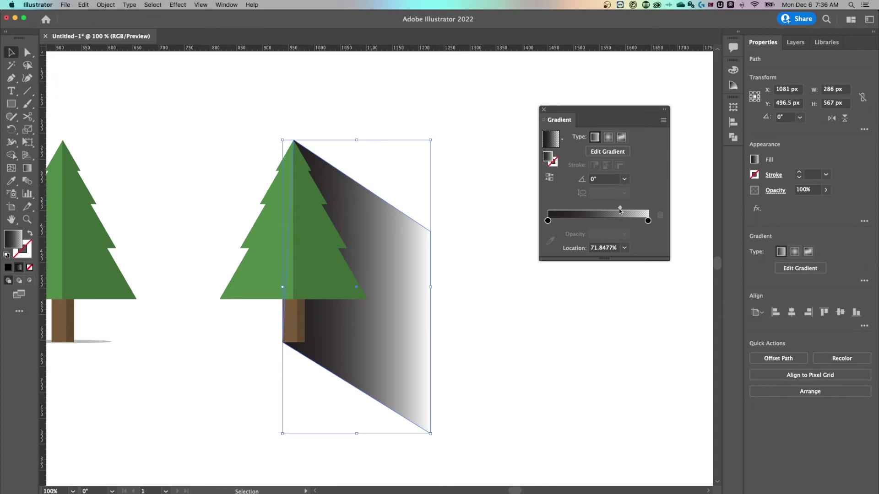
left_click_drag(621, 209, 561, 208)
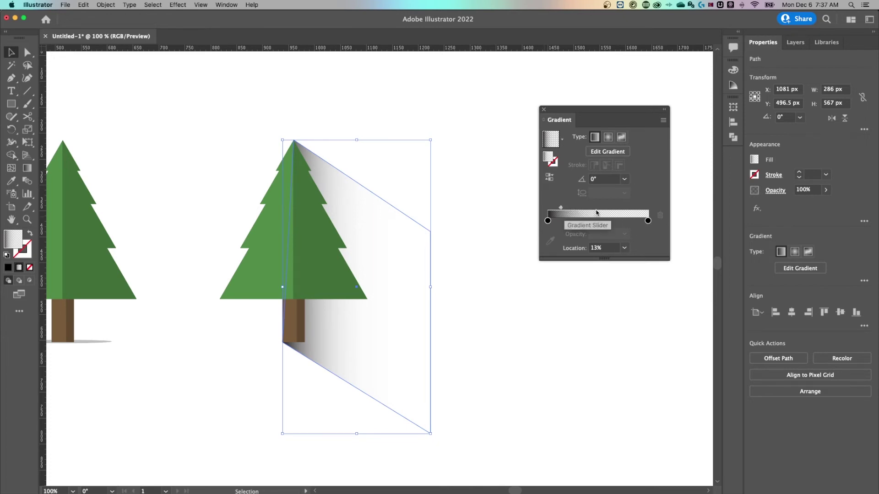
left_click_drag(563, 211, 618, 221)
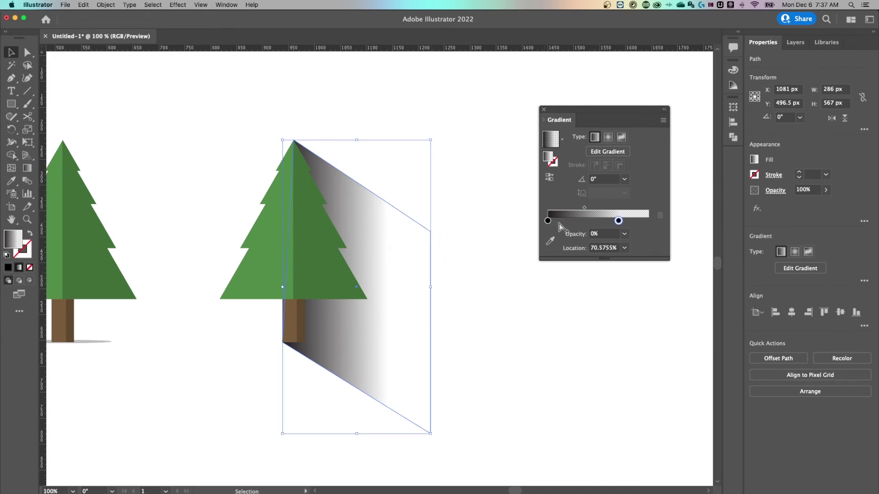
left_click_drag(618, 221, 579, 225)
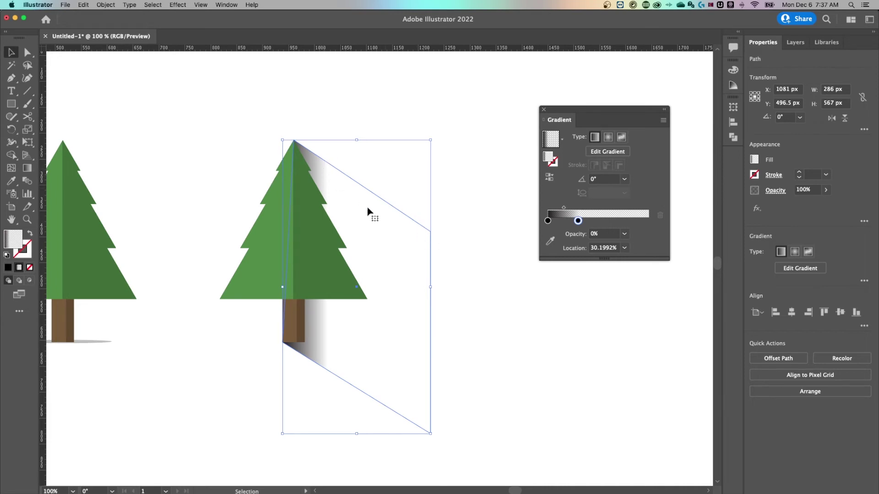
Step: Set the shadow gradient's midpoint to about 34% with its transparent stop at the far end, and lower the shadow's opacity to 40%
mouse_move(577, 221)
left_mouse_down()
mouse_move(648, 221)
mouse_move(581, 209)
left_mouse_up()
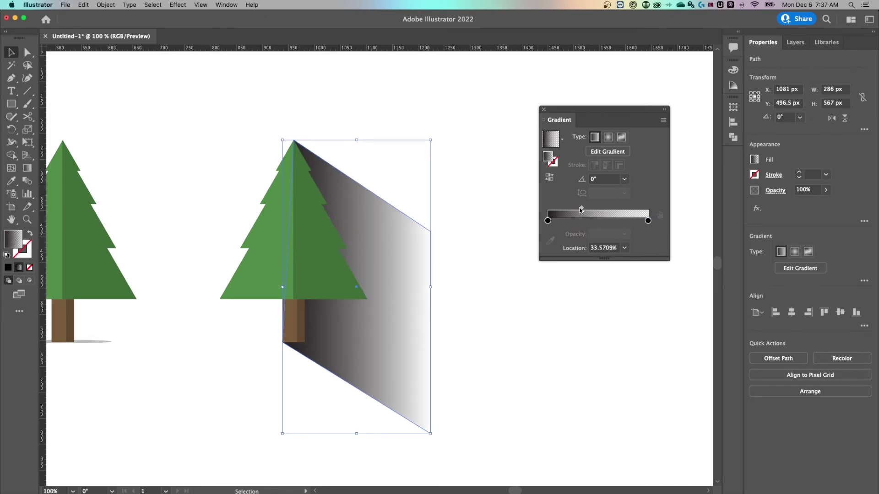
left_click(544, 109)
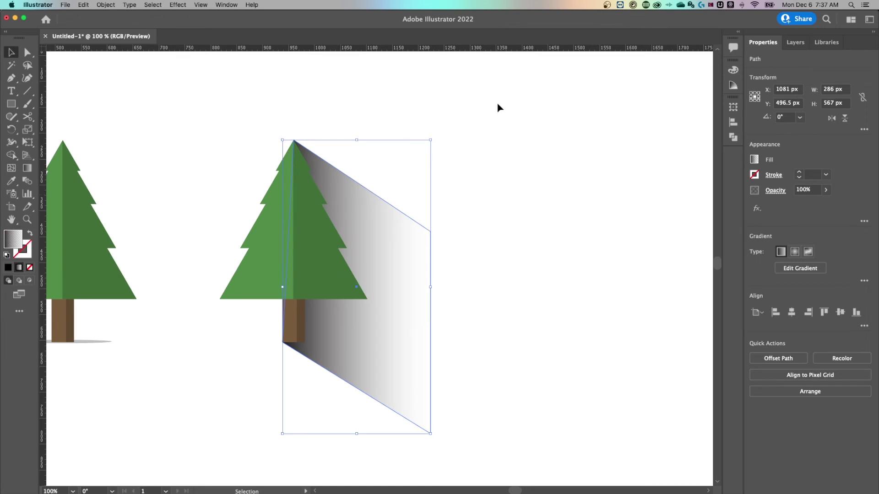
left_click(493, 114)
left_click(424, 241)
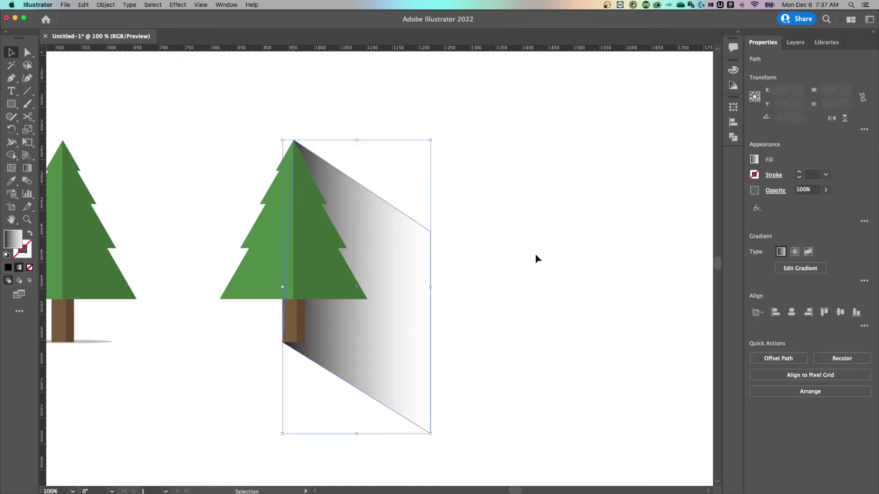
left_click(813, 191)
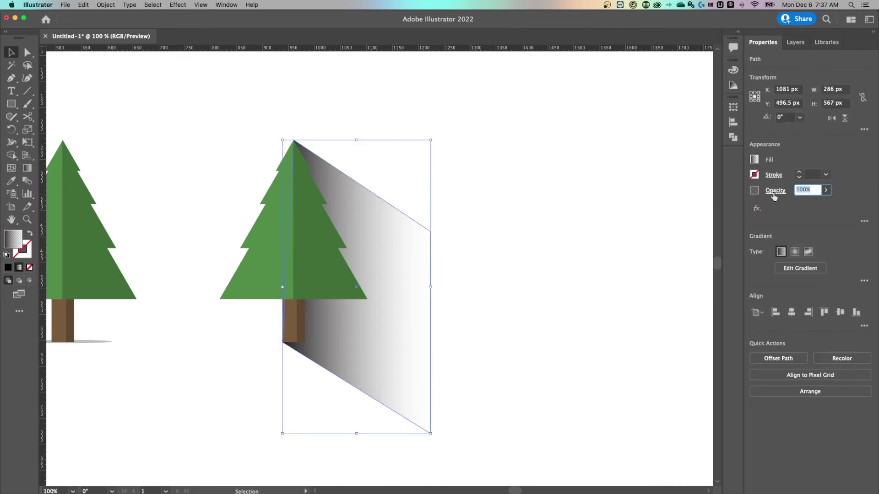
type("40")
key("Return")
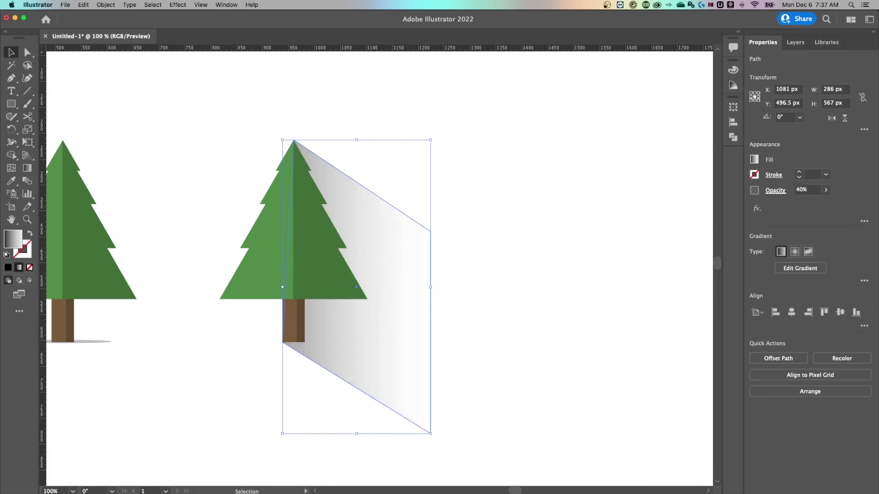
left_click(549, 259)
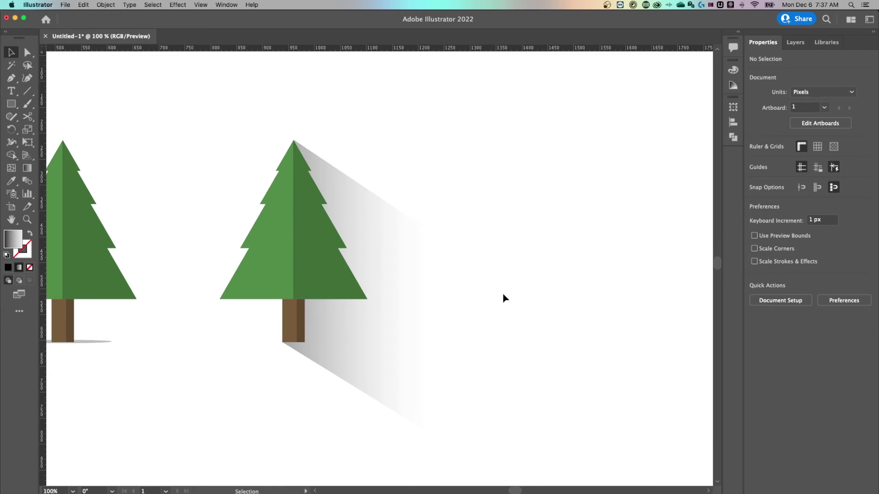
Step: Move the tree with the elliptical ground shadow off the artboard, to about X -461, Y 741 px
key("super+minus")
key("super+minus")
left_click_drag(468, 301, 588, 296)
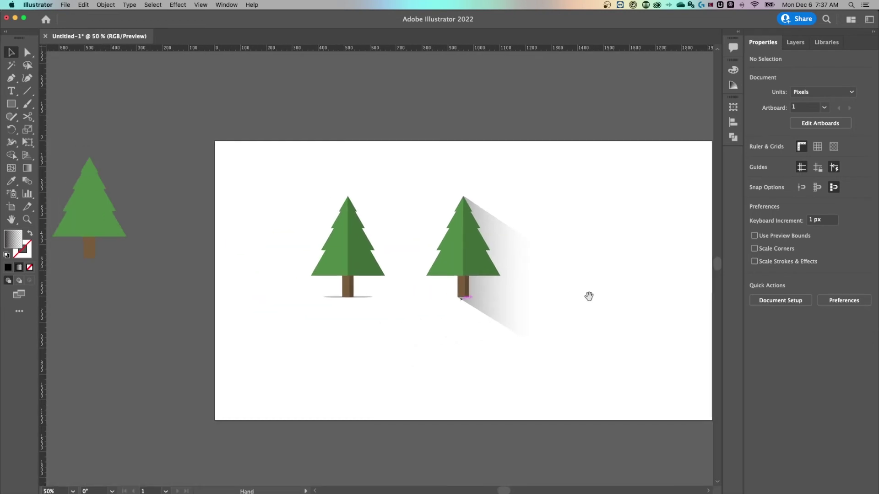
left_click(366, 301)
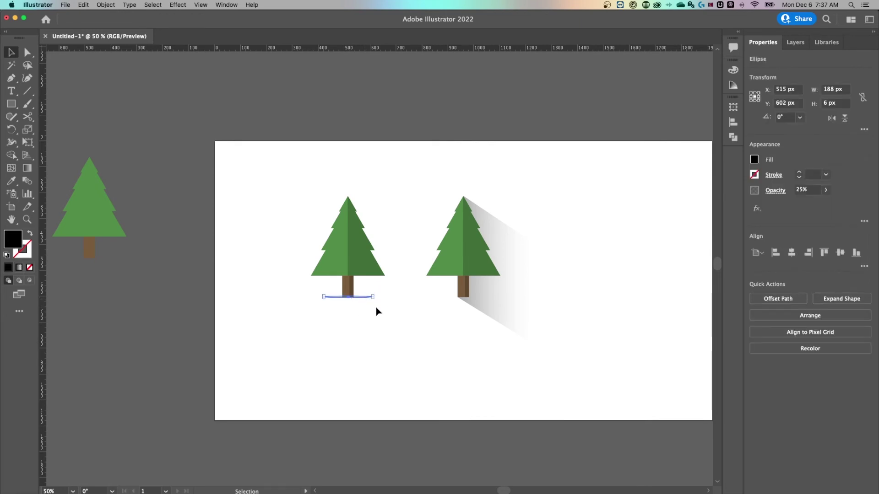
left_click(374, 306)
left_click_drag(407, 300, 344, 308)
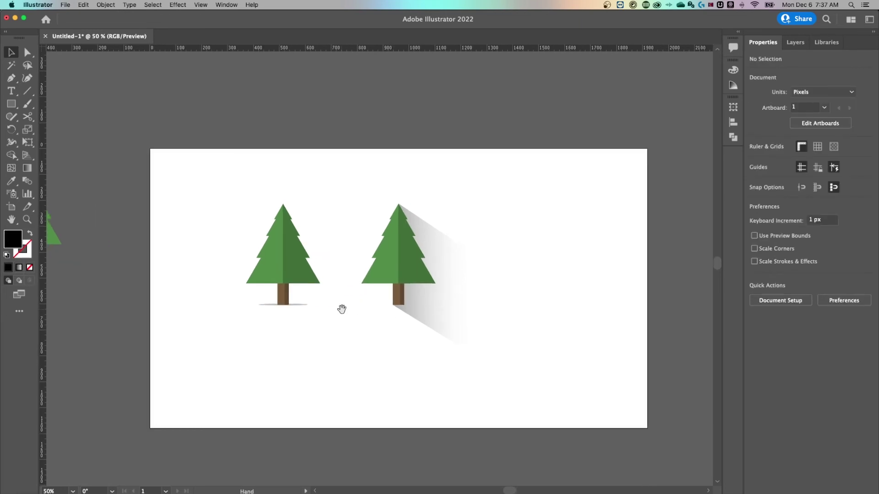
left_click_drag(282, 234, 226, 326)
left_click_drag(258, 327, 394, 325)
left_click_drag(476, 176, 347, 350)
left_click_drag(422, 255, 165, 339)
left_click_drag(386, 309, 178, 316)
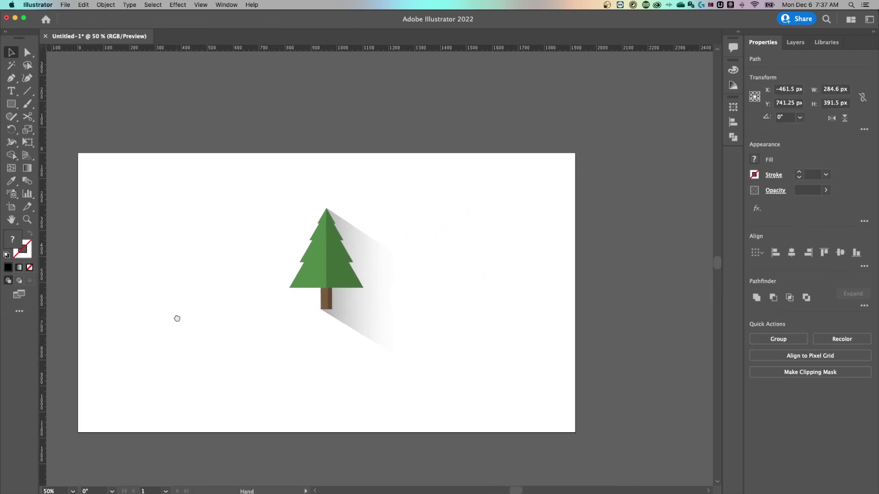
left_click(358, 278)
left_click(458, 253)
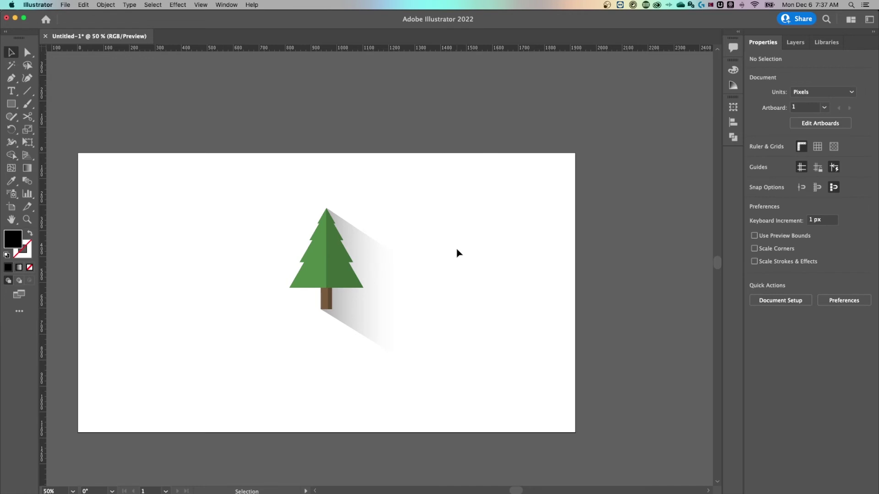
Step: Group the remaining tree's foliage, trunk and long gradient shadow into one object
scroll(417, 198, "right", 1)
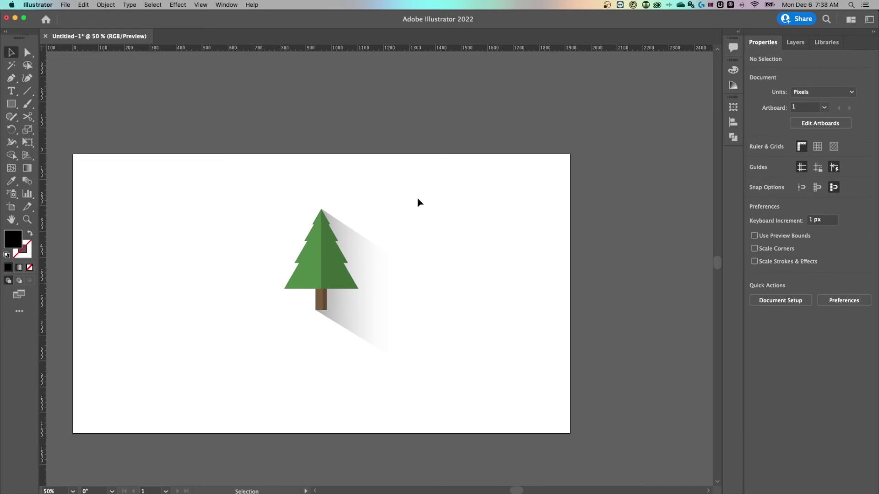
left_click_drag(422, 203, 458, 213)
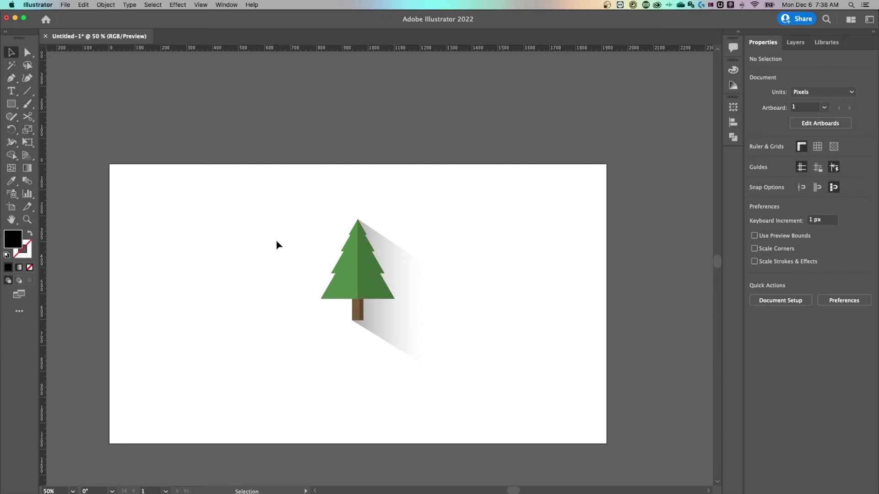
left_click_drag(304, 191, 443, 368)
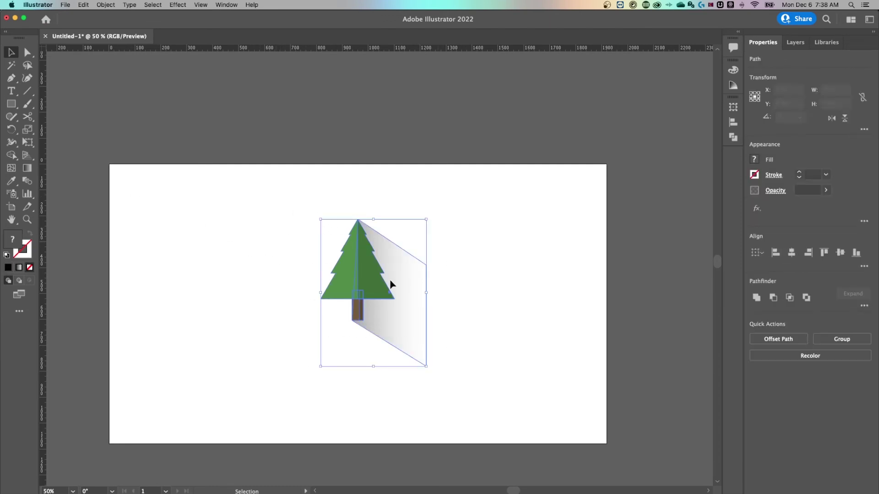
right_click(362, 252)
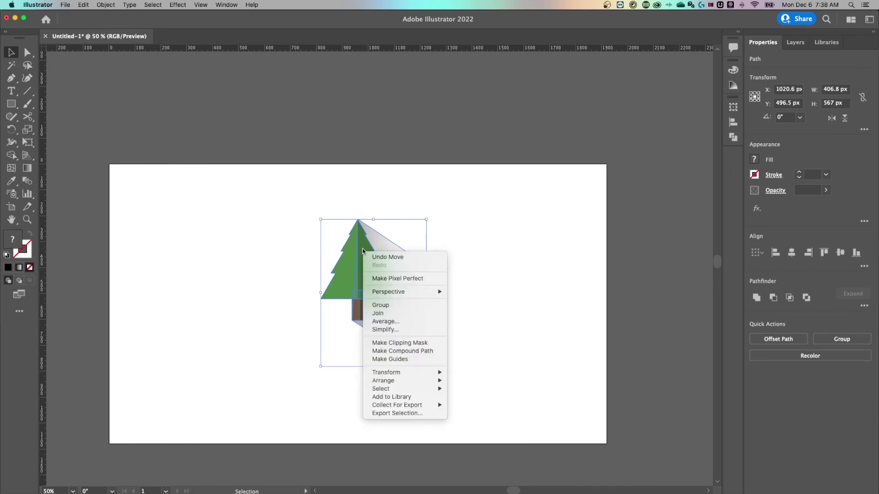
left_click(385, 305)
left_click(478, 298)
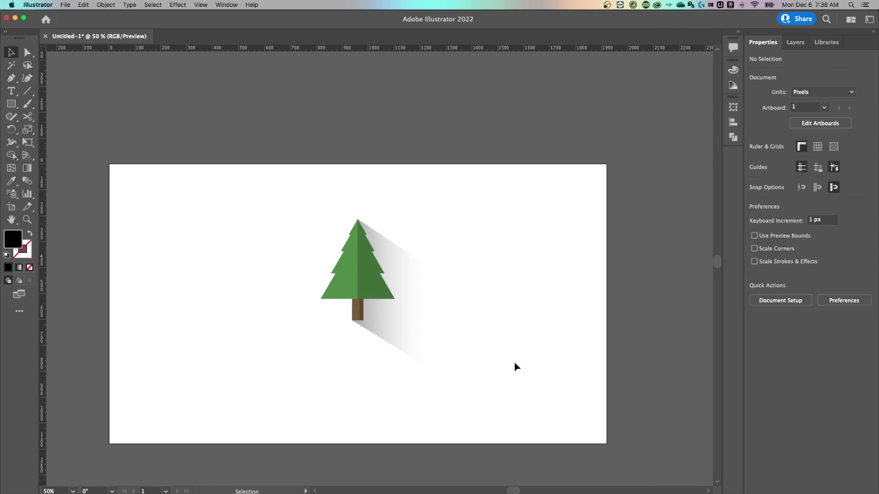
Step: Move the grouped long-shadow tree off the artboard, just beyond its right edge
left_click_drag(506, 206, 305, 361)
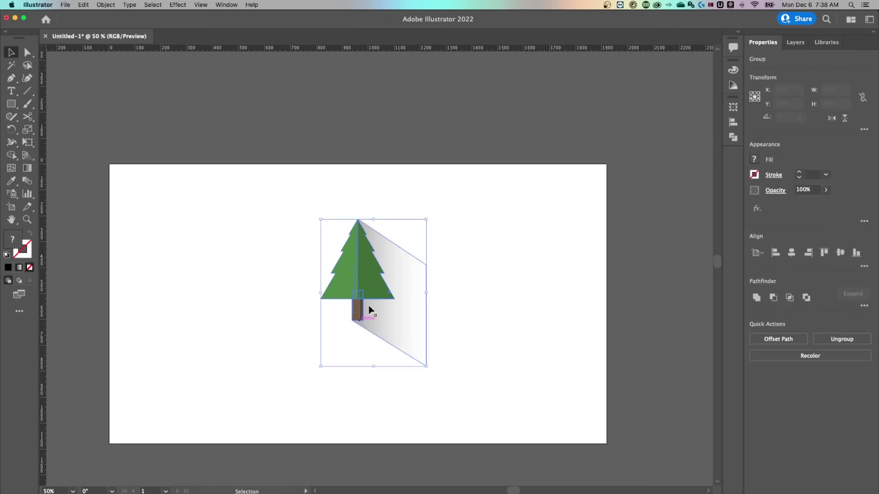
left_click_drag(362, 285, 628, 243)
left_click(334, 240)
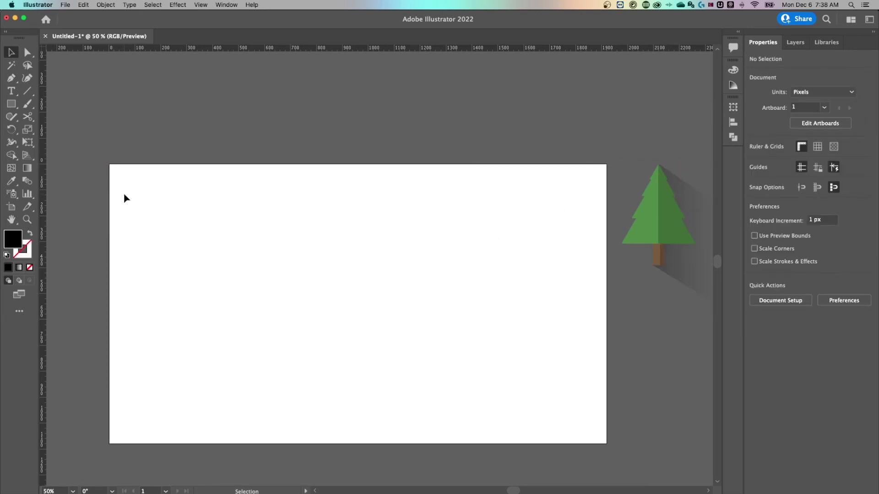
Step: Create a 1920 by 1080 px rectangle for the background
key("m")
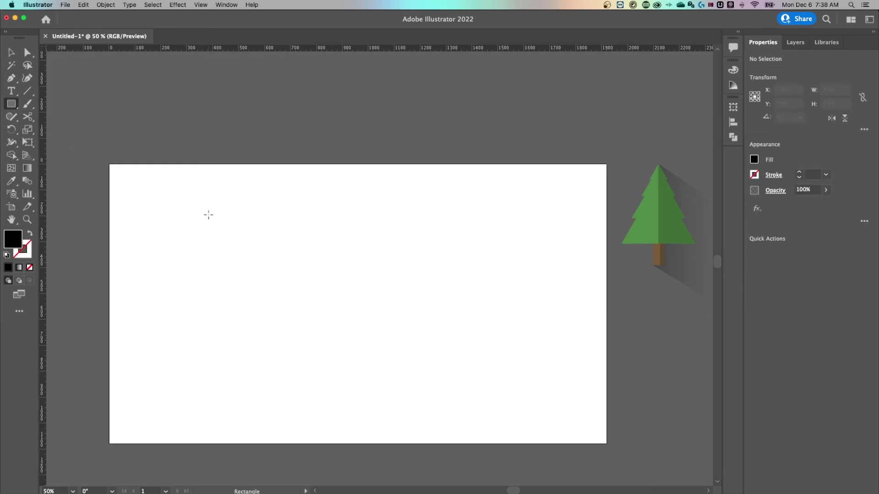
left_click(208, 215)
type("1920")
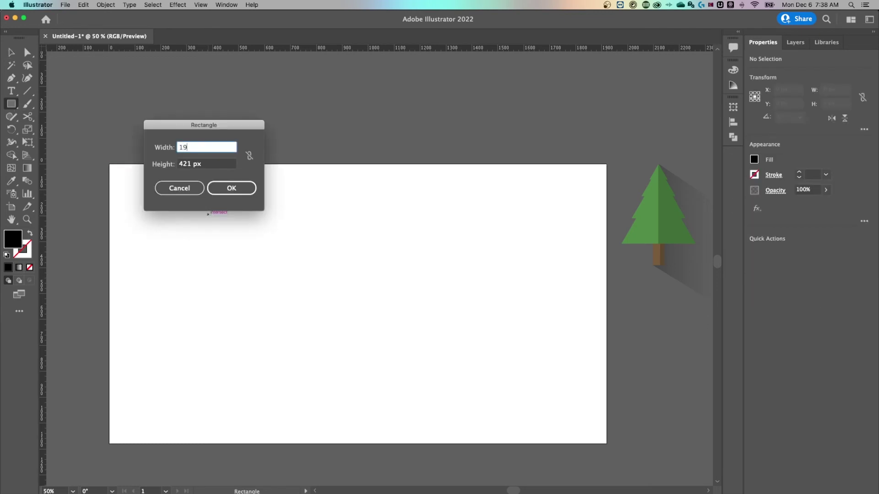
key("Tab")
type("1")
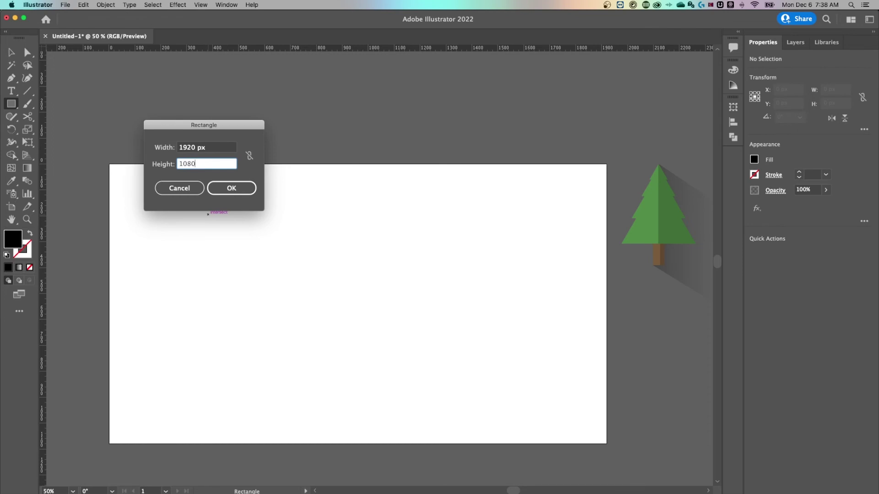
left_click(234, 191)
left_click(238, 188)
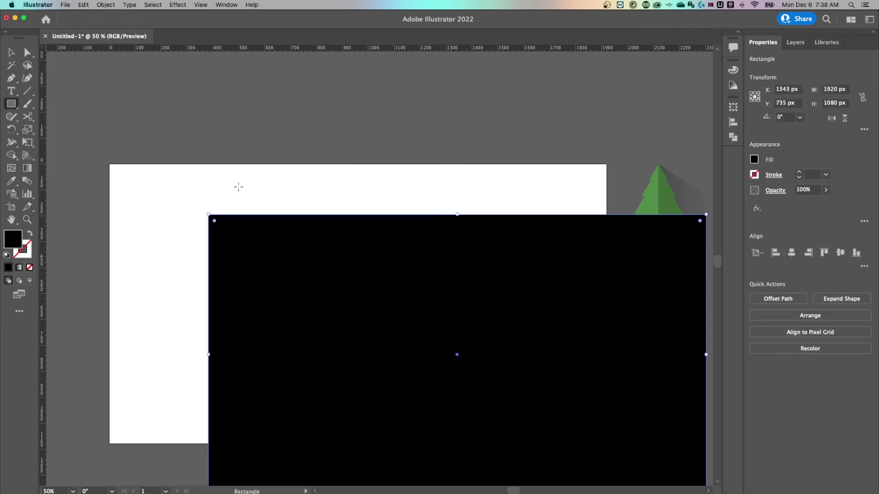
Step: Align the rectangle to the artboard, centring it horizontally and vertically so it covers the whole artboard
key("v")
left_click_drag(391, 257, 336, 231)
left_click(762, 254)
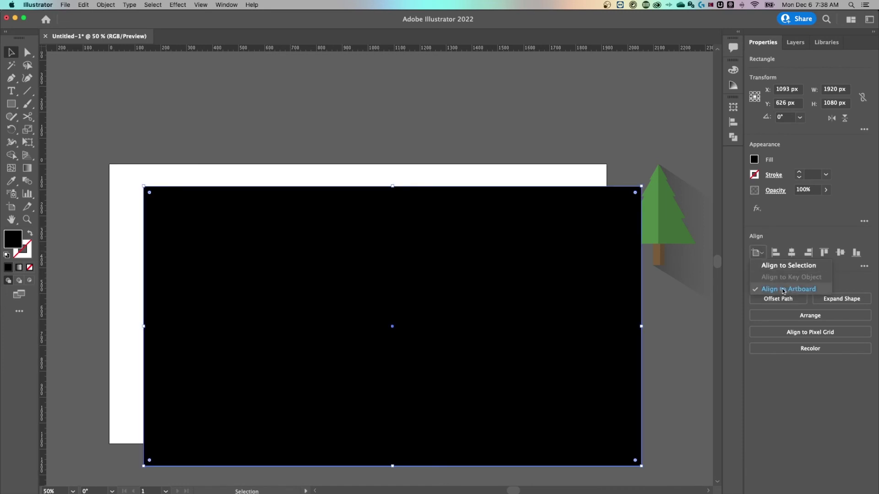
left_click(782, 289)
left_click(791, 252)
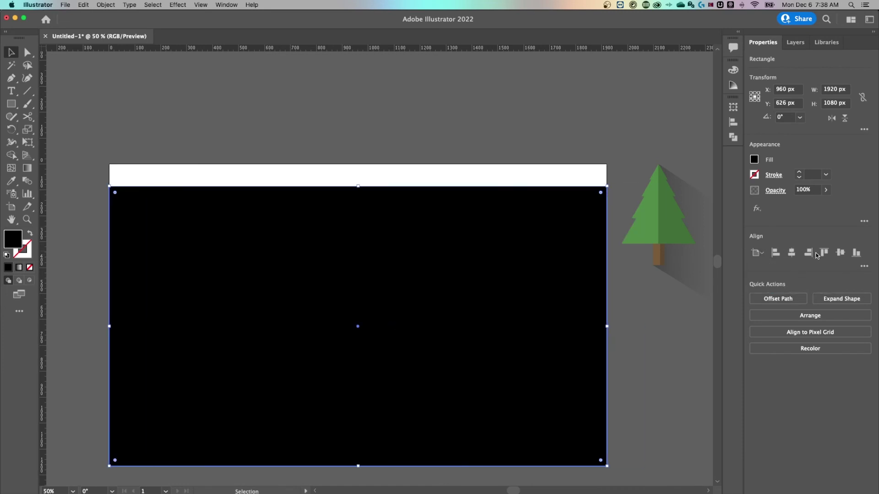
left_click(840, 253)
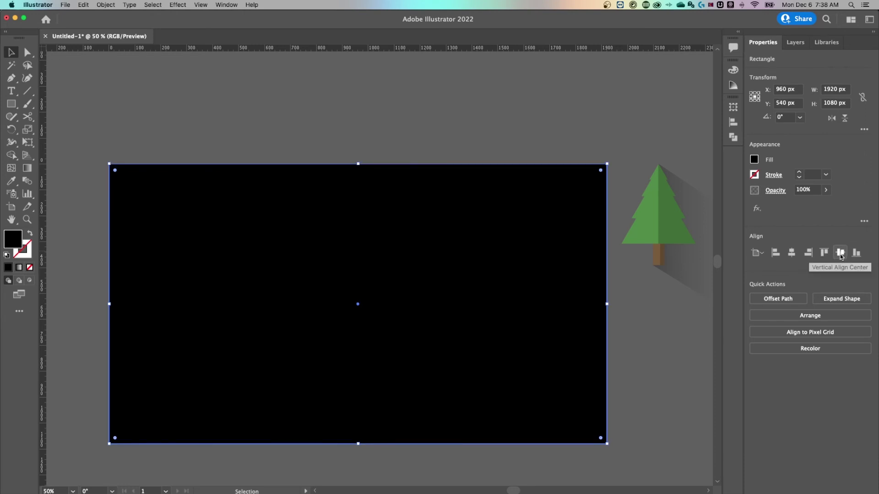
left_click(421, 92)
Step: Change the background rectangle's fill from black to a pale beige
left_click(167, 210)
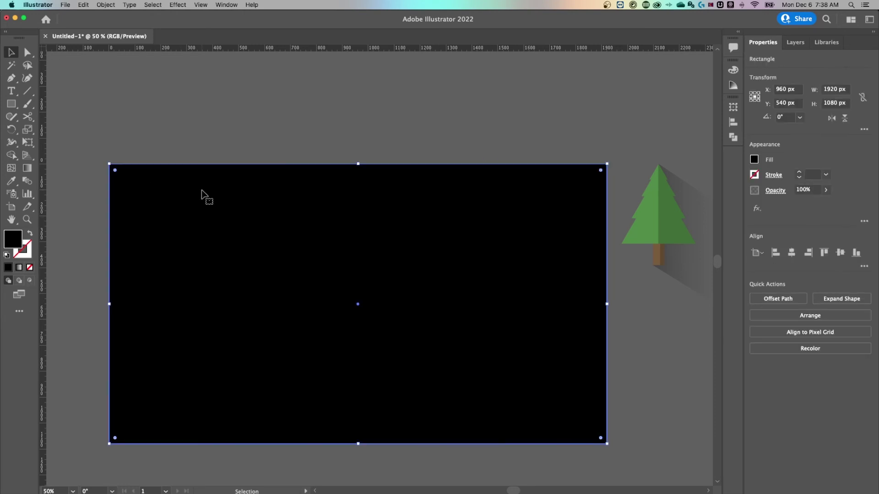
double_click(15, 239)
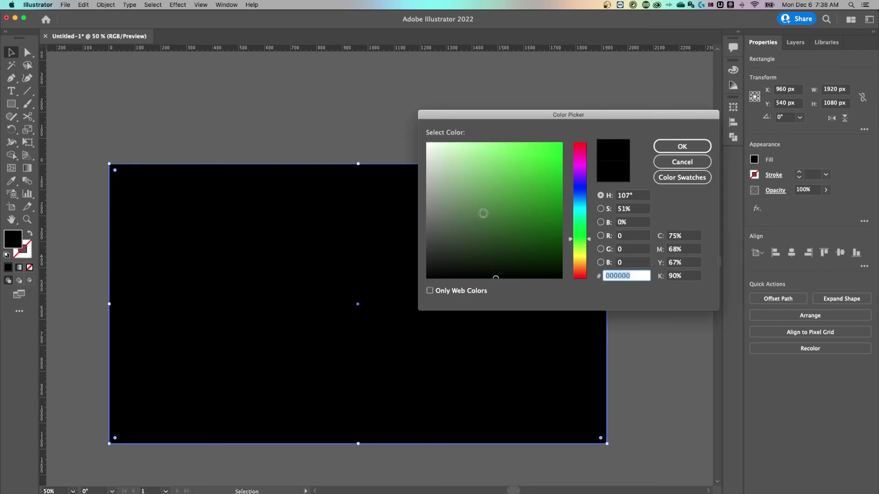
left_click_drag(578, 253, 577, 259)
left_click_drag(470, 194, 451, 151)
left_click_drag(577, 261, 575, 264)
left_click(686, 146)
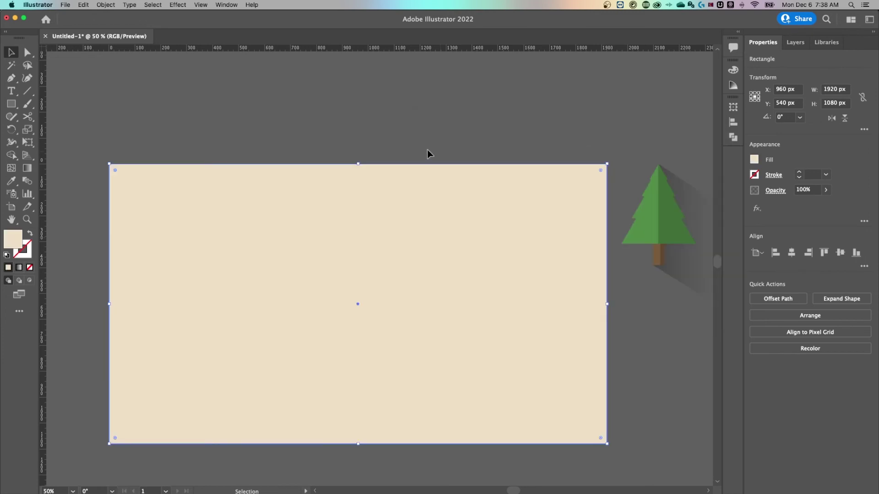
left_click(415, 110)
Step: Create a new layer named "background" and place it below Layer 1
left_click(521, 228)
left_click(793, 43)
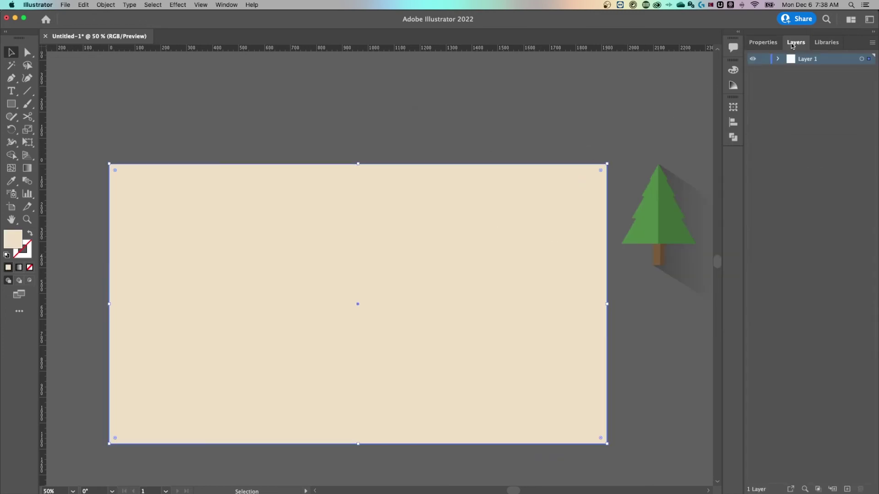
left_click(846, 489)
double_click(806, 60)
type("background")
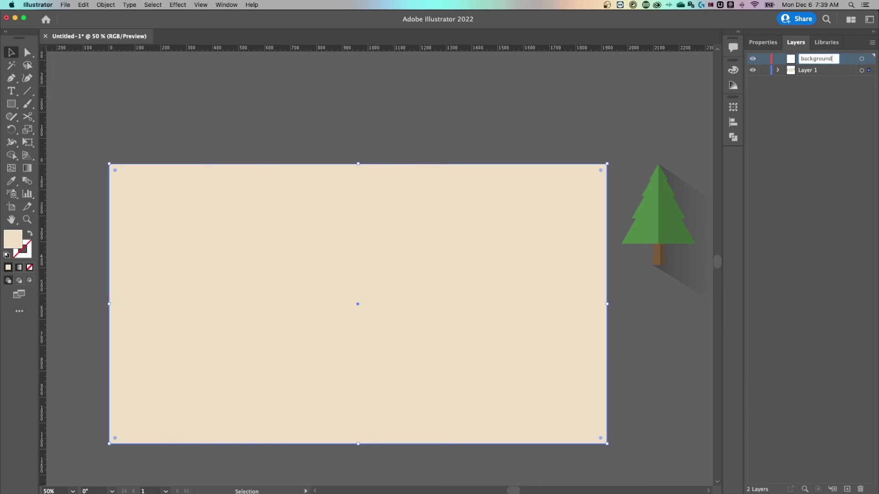
left_click(808, 95)
left_click_drag(800, 60, 807, 78)
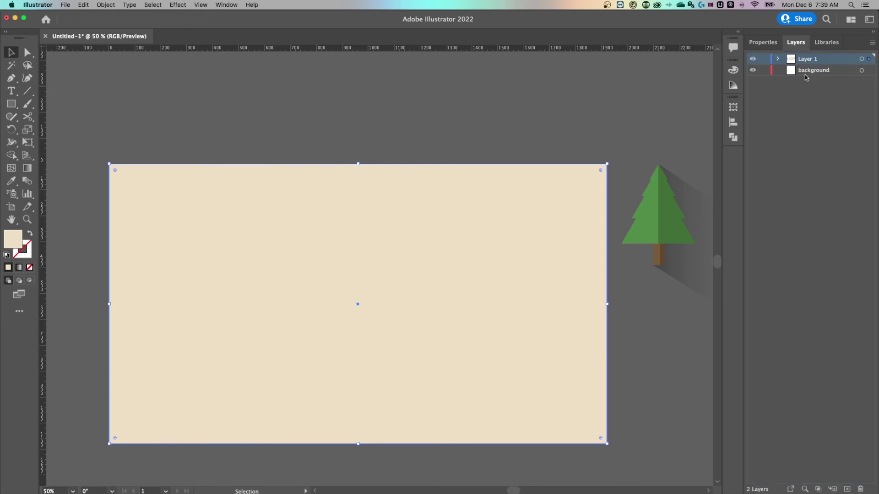
Step: Transfer the beige rectangle from Layer 1 to the background layer and lock the background layer
left_click(779, 59)
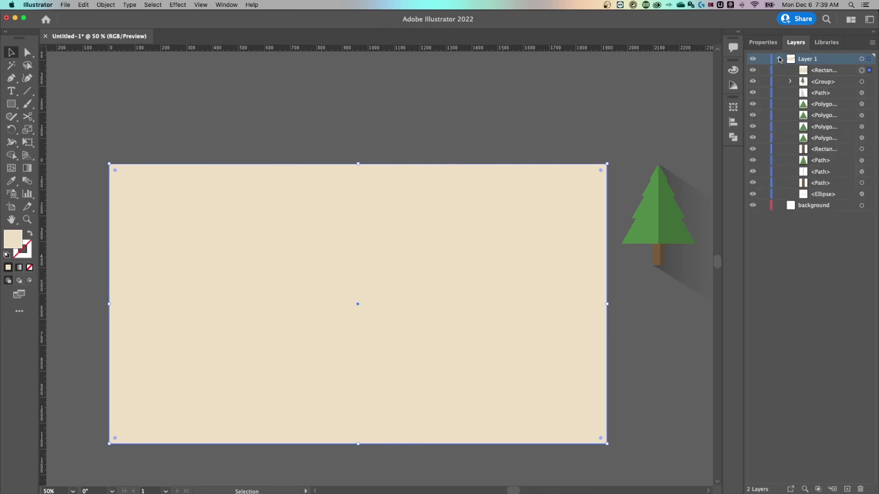
left_click_drag(817, 74, 830, 235)
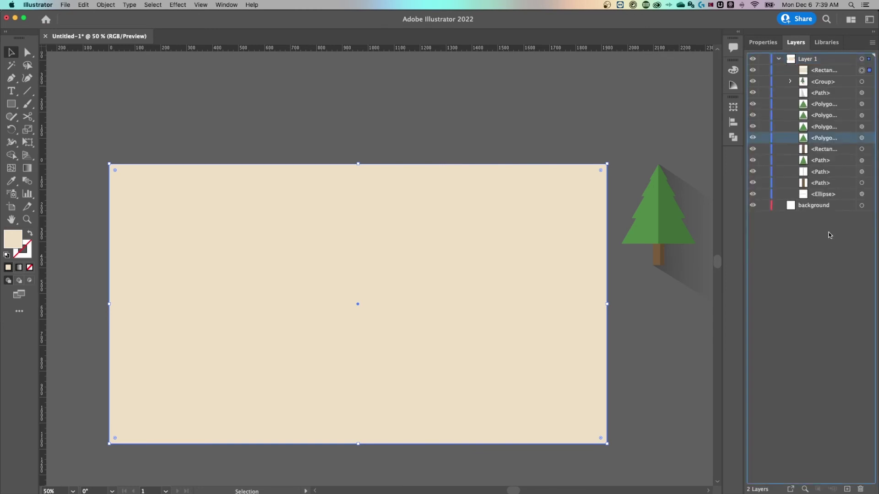
left_click_drag(826, 161, 814, 207)
left_click(778, 59)
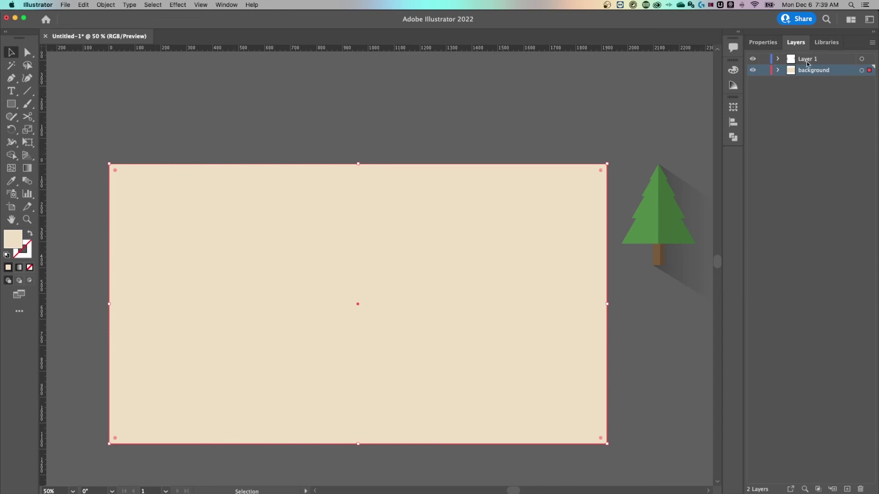
left_click(778, 71)
left_click(778, 71)
left_click(764, 71)
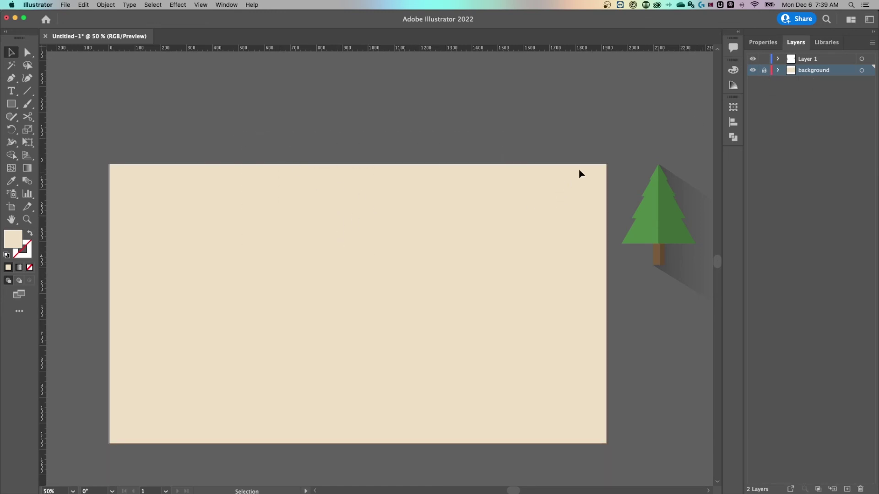
Step: Move the long-shadow tree group onto the beige background and centre it horizontally and vertically on the artboard
left_click(663, 215)
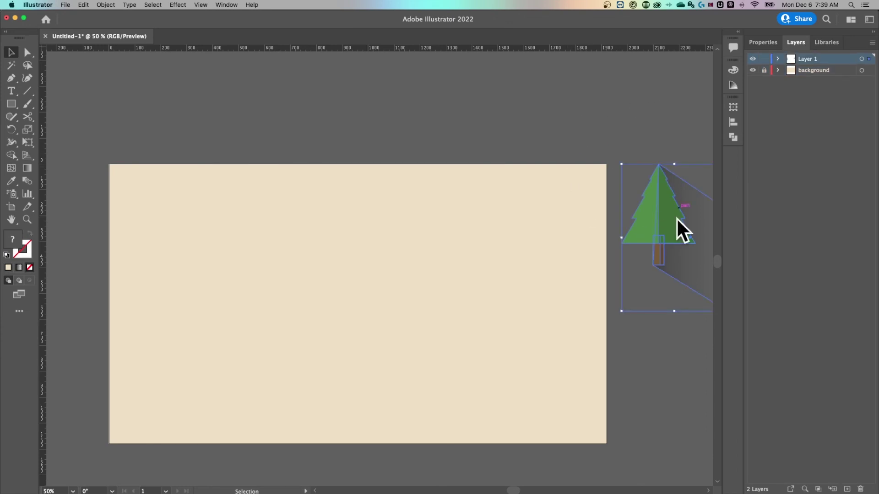
left_click_drag(672, 219, 374, 285)
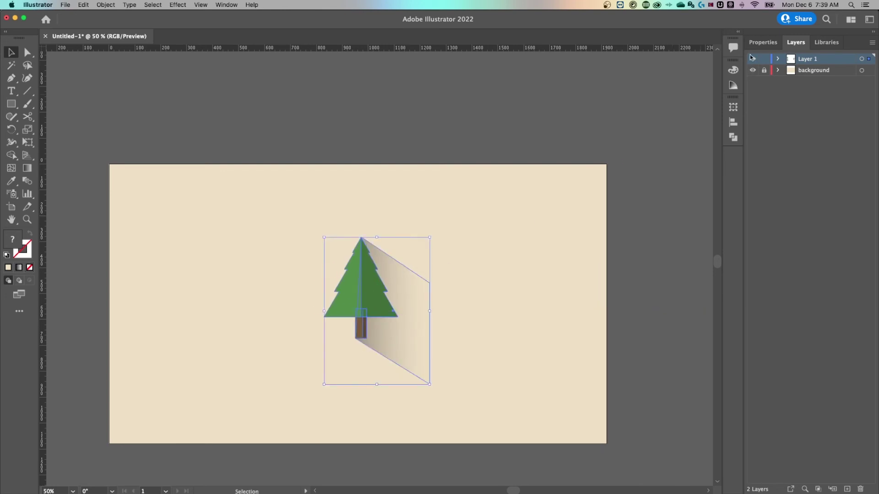
left_click(763, 43)
left_click(791, 252)
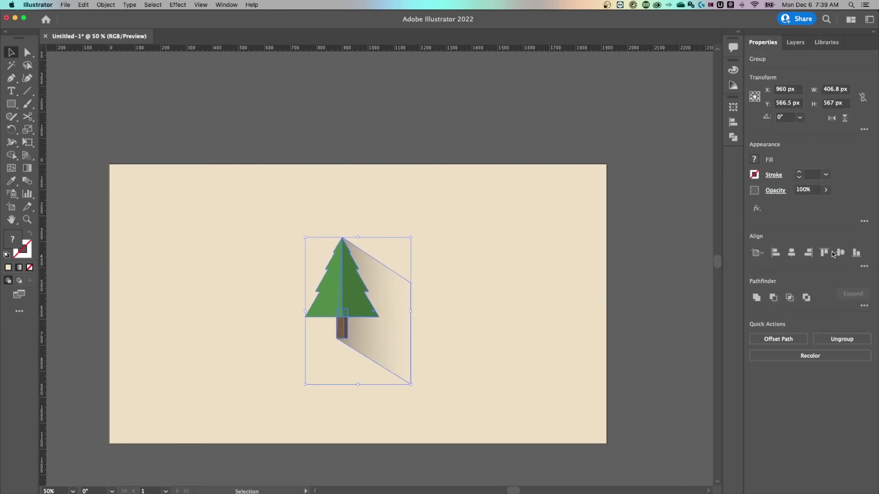
left_click(840, 253)
left_click(481, 281)
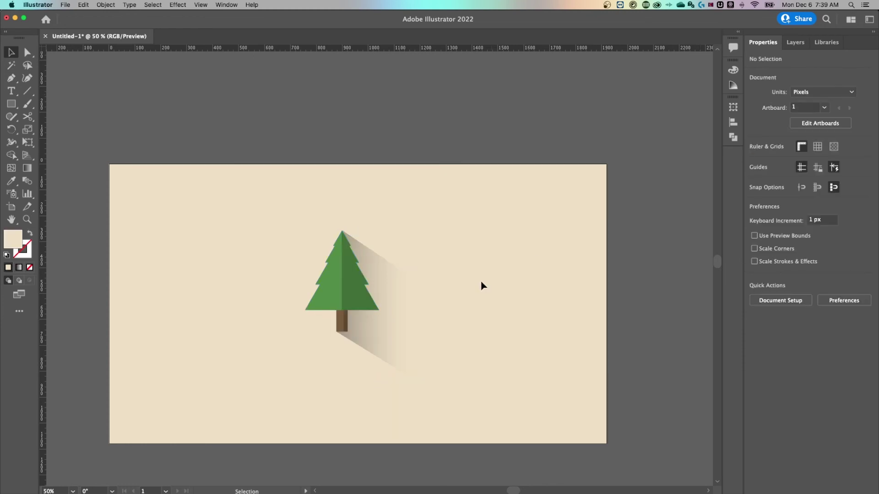
Step: Scale the long-shadow tree group up proportionally to about 587 by 818 px and reposition it near the artboard's middle
scroll(469, 286, "down", 3)
left_click(361, 218)
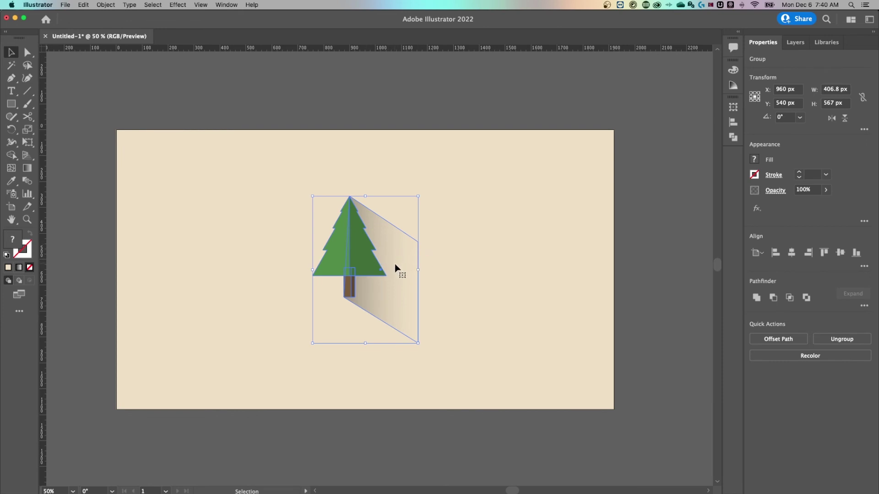
mouse_move(356, 251)
left_mouse_down()
mouse_move(373, 270)
mouse_move(366, 264)
left_mouse_up()
left_click_drag(378, 210, 365, 178)
left_click(506, 177)
left_click_drag(355, 249, 358, 255)
left_click(527, 197)
Step: Ungroup the tree and move its long shadow away to the artboard's right edge
left_click(426, 264)
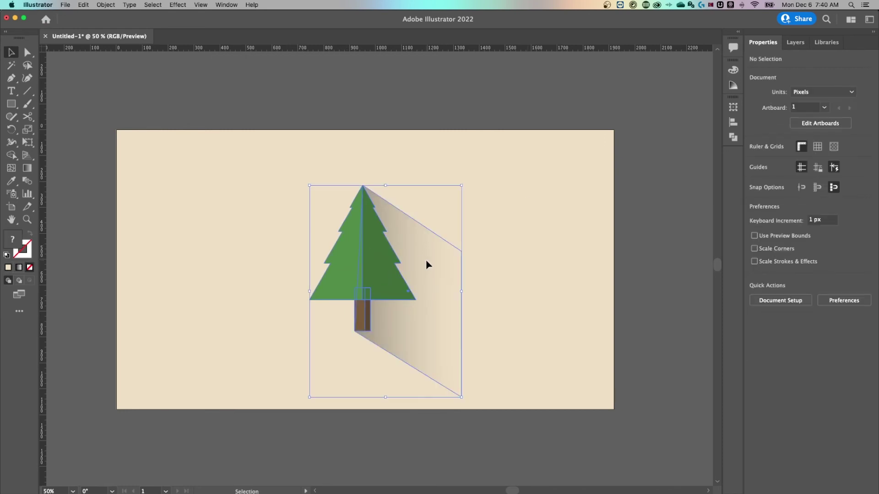
right_click(380, 260)
left_click(401, 331)
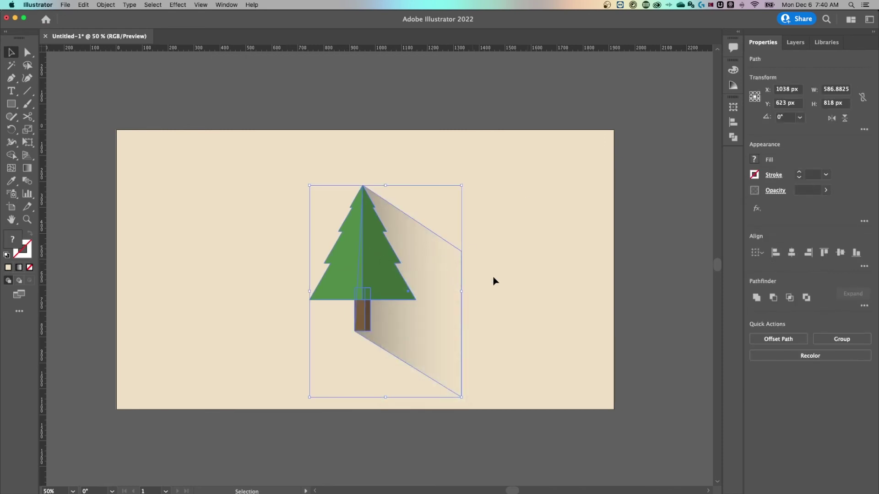
left_click(491, 275)
left_click_drag(438, 259, 484, 262)
left_click_drag(634, 276, 650, 289)
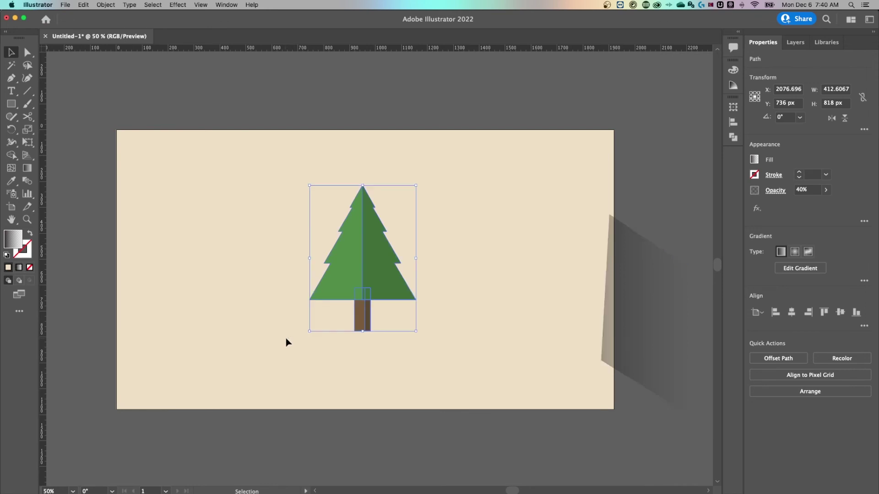
Step: Group the foliage and trunk without the shadow, and centre that group horizontally and vertically on the artboard
left_click_drag(284, 341, 387, 257)
right_click(388, 257)
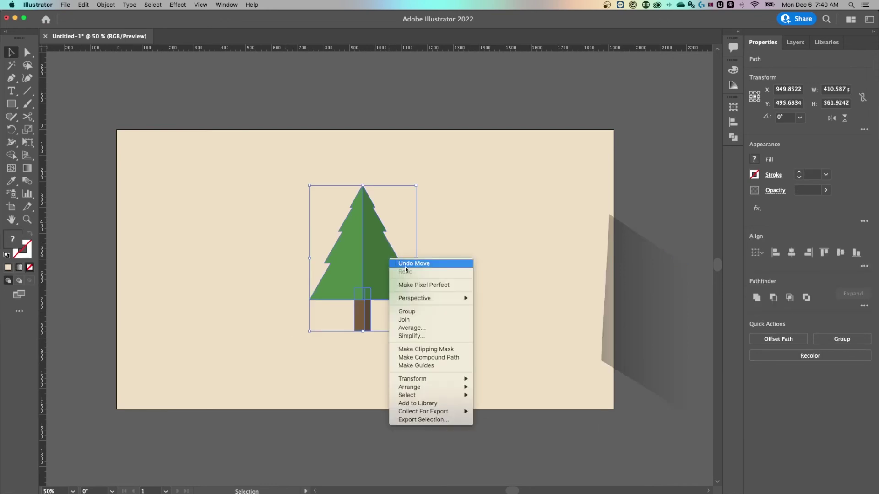
left_click(433, 312)
left_click(797, 256)
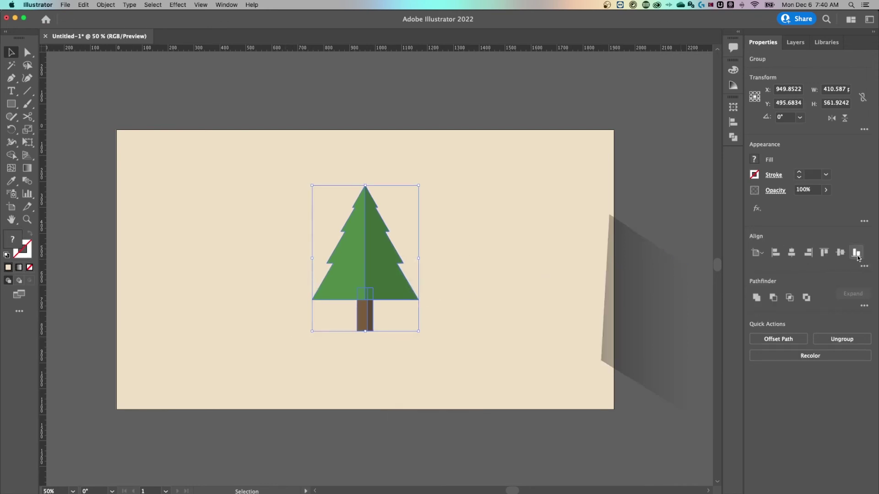
left_click(840, 252)
left_click(473, 208)
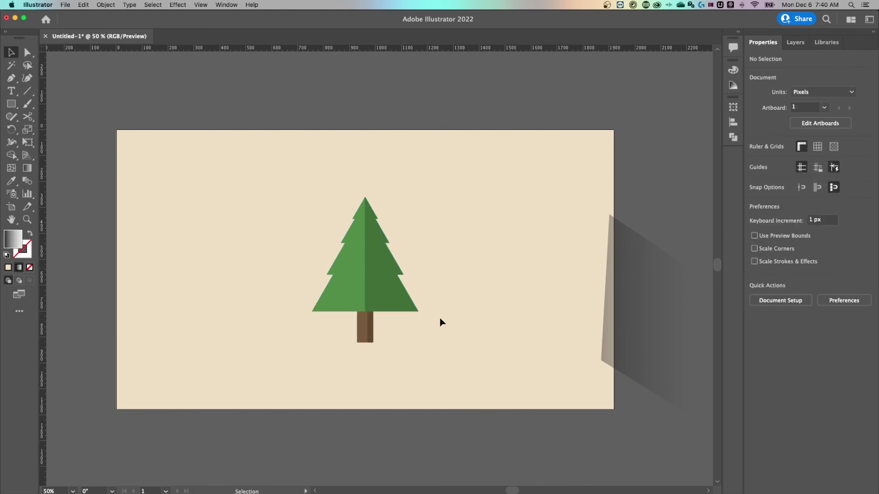
Step: Bring the long shadow back onto the artboard, close to the tree's right side
left_click_drag(631, 255, 431, 268)
key("z")
left_click_drag(360, 199, 644, 188)
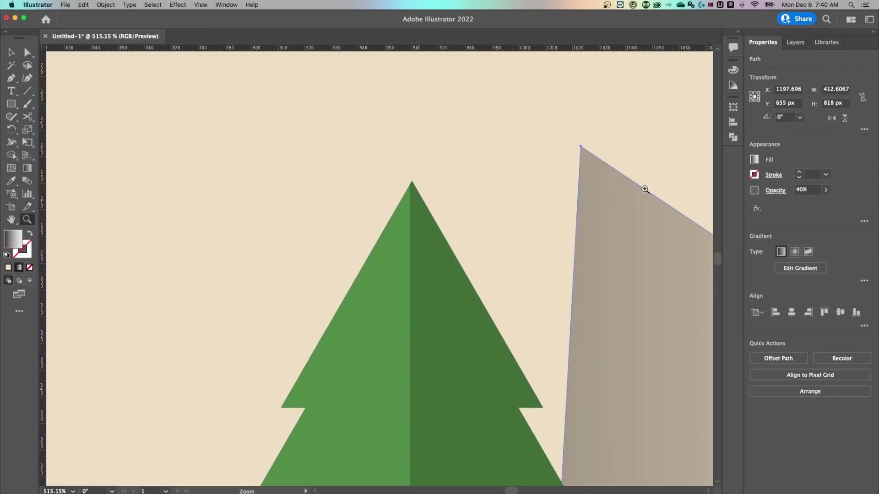
key("c")
left_click(546, 129)
left_click(541, 271)
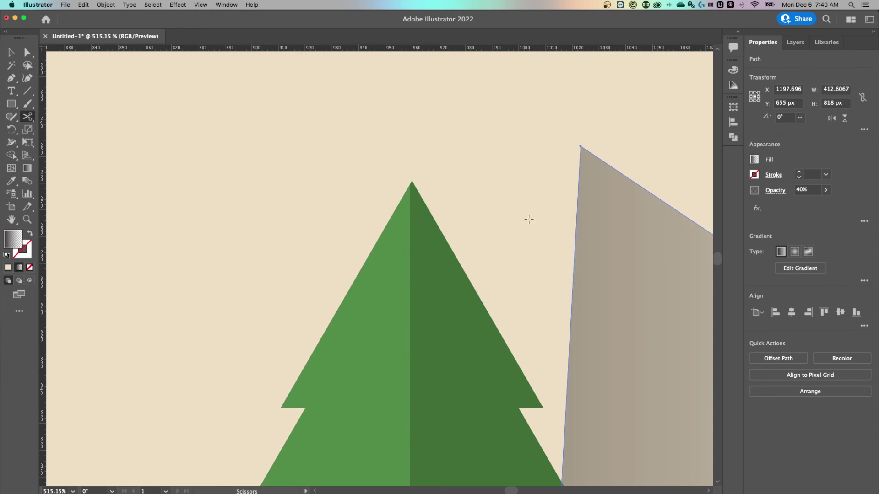
key("v")
left_click(530, 217)
Step: Position the shadow behind the tree so its upper corner meets the tip of the foliage
left_click(578, 148)
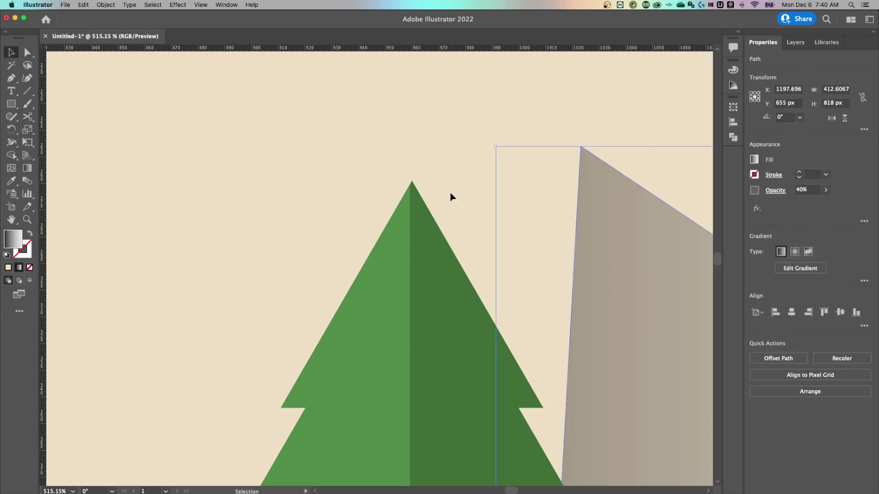
left_click_drag(611, 218, 440, 251)
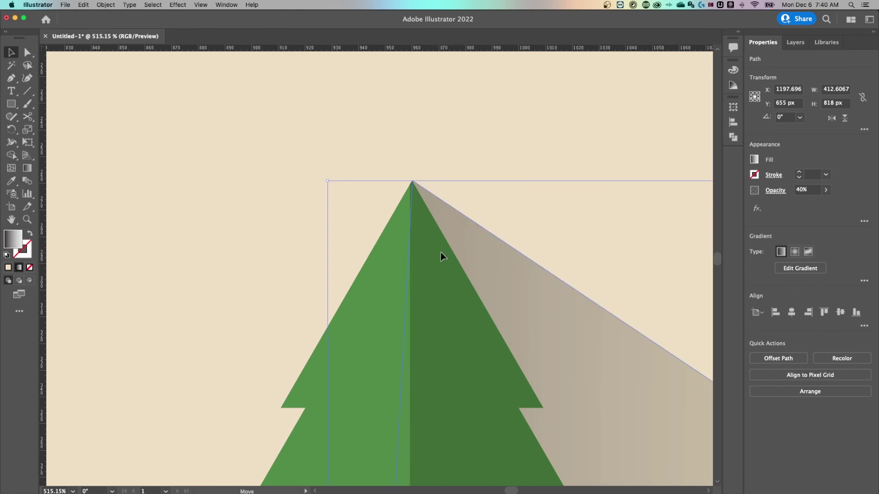
left_click(430, 163)
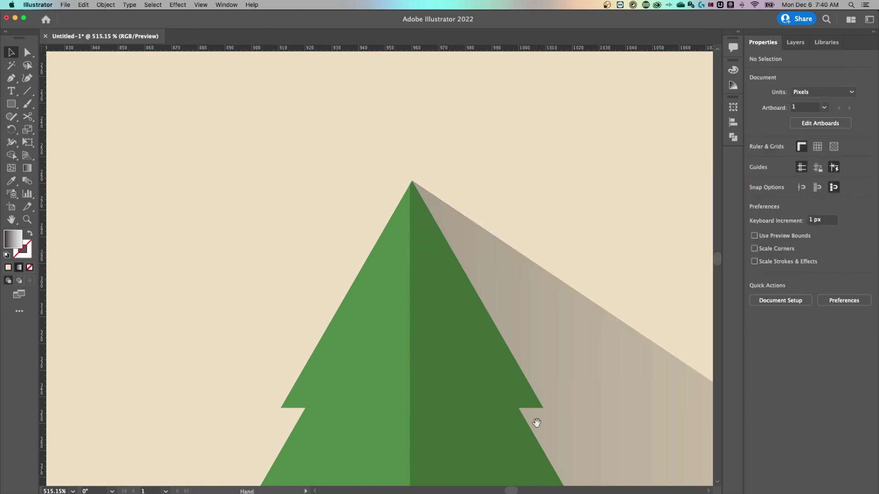
Step: Inspect the whole tree and its shadow, and examine closely how the shadow's corner lines up with the treetop
key("super+1")
scroll(467, 403, "down", 5)
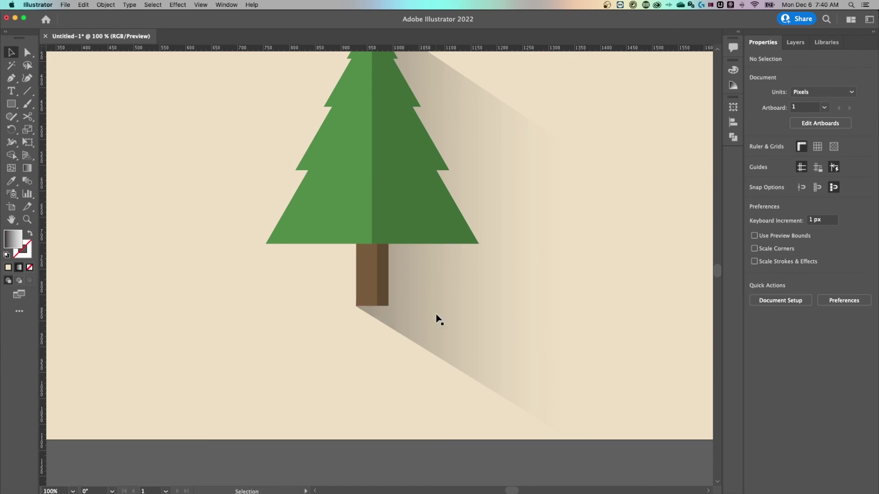
key("super+minus")
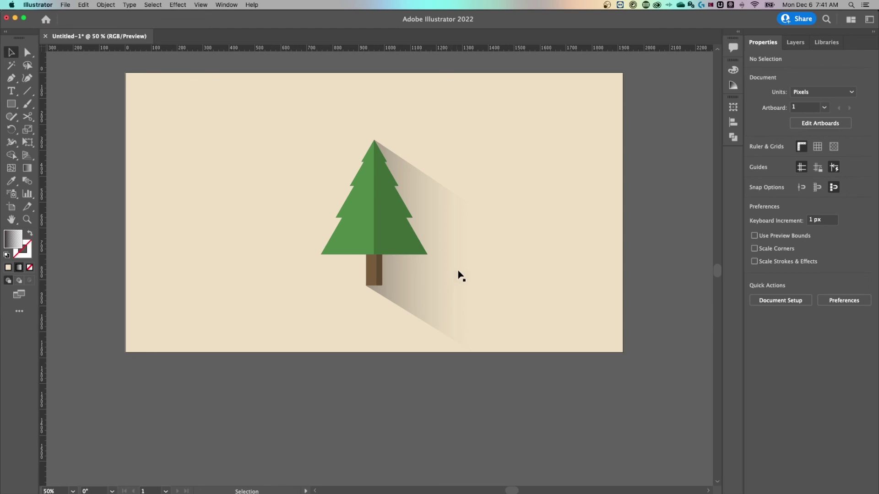
key("z")
left_click_drag(373, 140, 685, 133)
left_click_drag(364, 139, 694, 135)
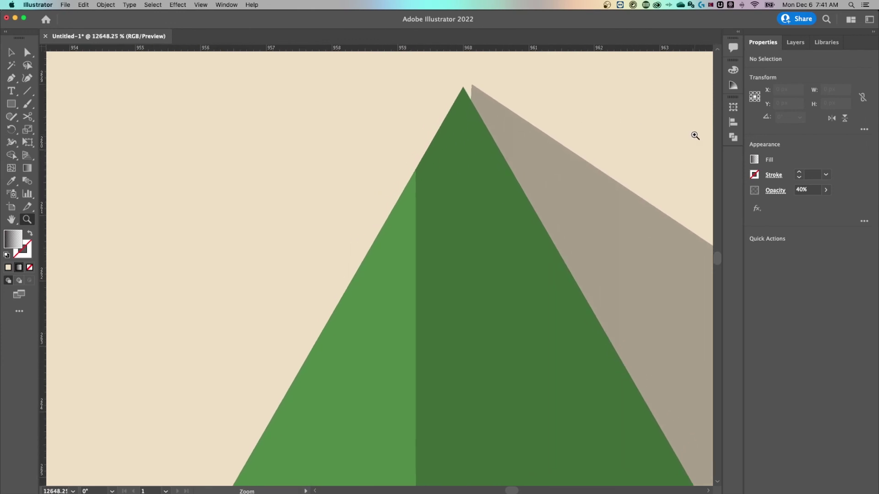
left_click_drag(462, 130, 432, 162)
key("v")
left_click(429, 150)
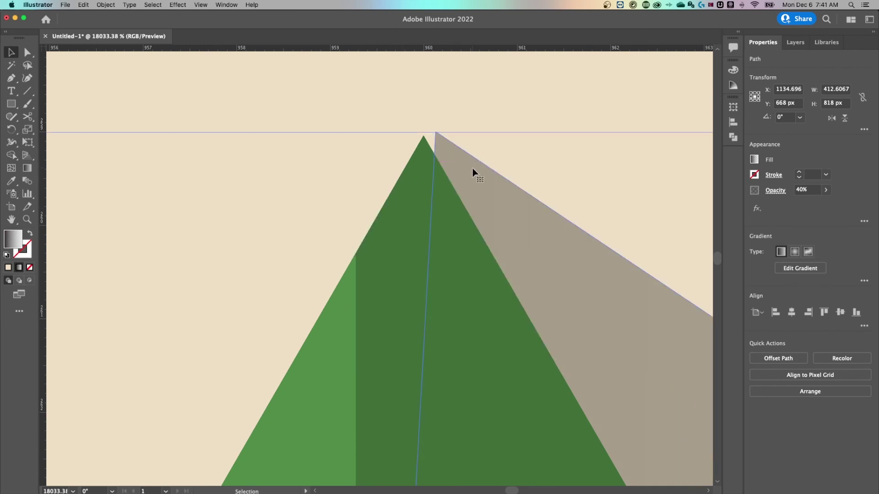
Step: Turn off Snap to Pixel and turn on Snap to Point
left_click(200, 5)
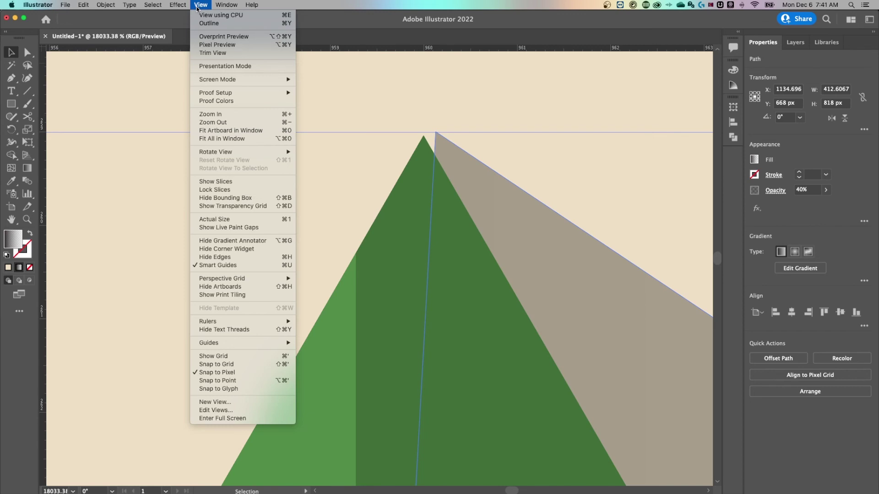
left_click(224, 376)
left_click(201, 5)
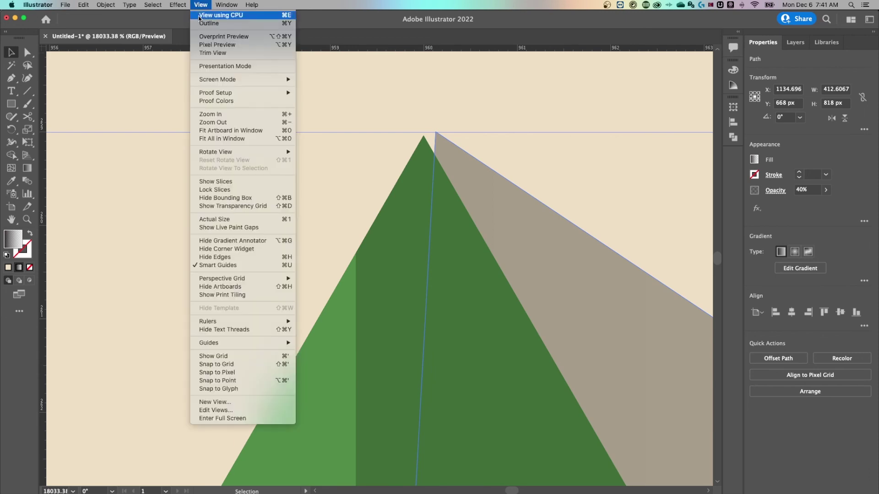
left_click(216, 380)
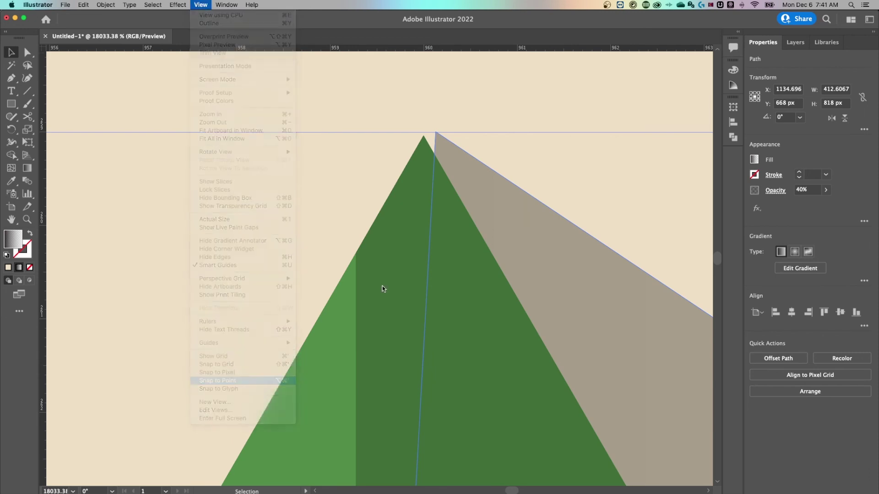
Step: Snap the shadow's upper corner exactly onto the anchor point at the tip of the tree
left_click(467, 118)
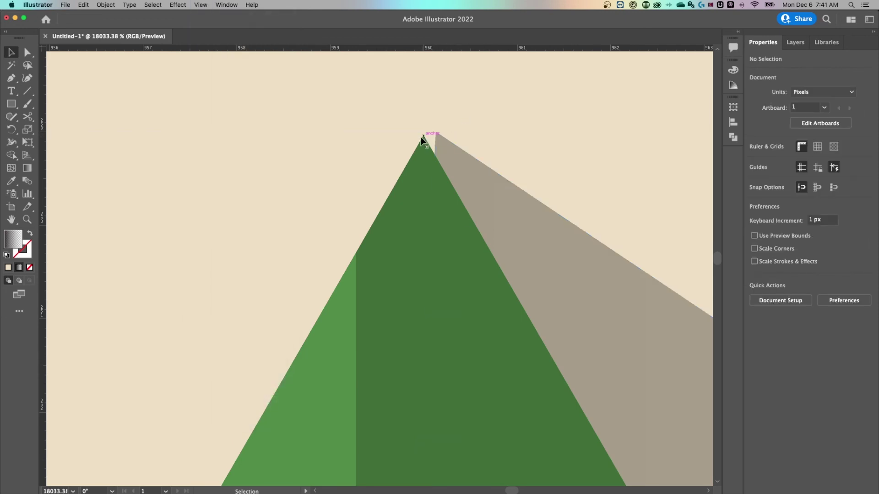
mouse_move(493, 197)
left_mouse_down()
mouse_move(413, 199)
mouse_move(491, 187)
mouse_move(484, 197)
left_mouse_up()
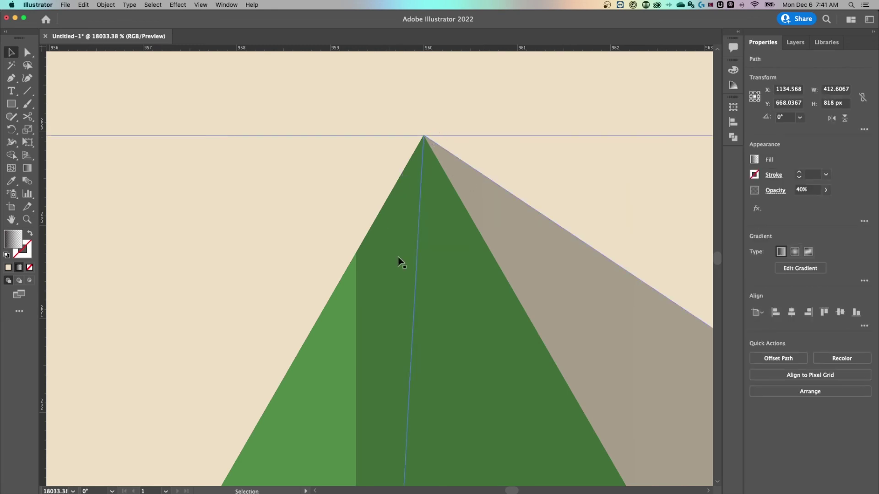
left_click(392, 266)
scroll(359, 300, "down", 1)
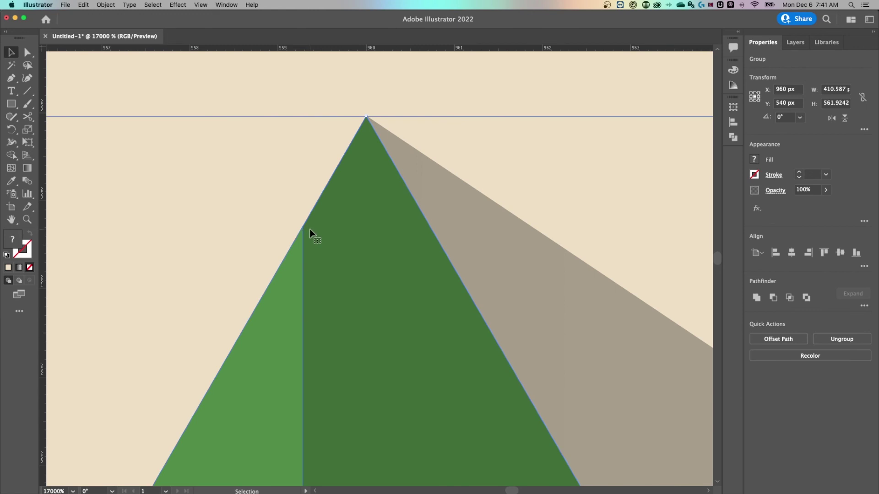
left_click(200, 5)
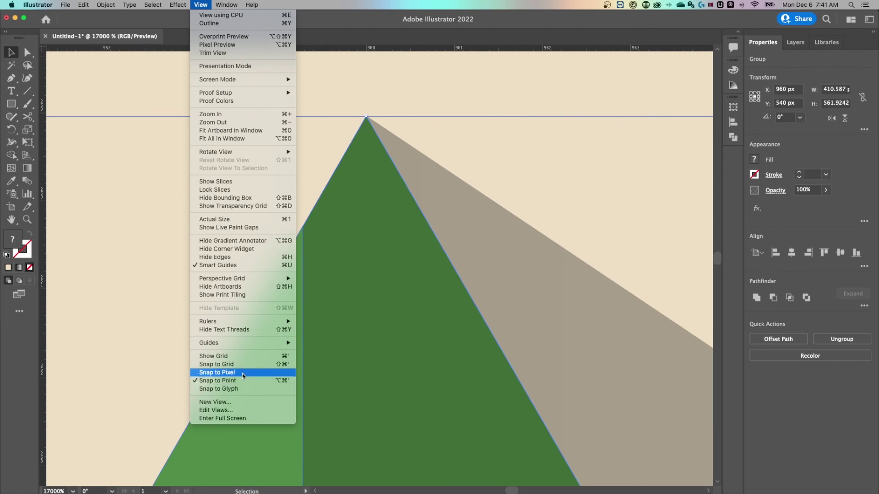
left_click(469, 81)
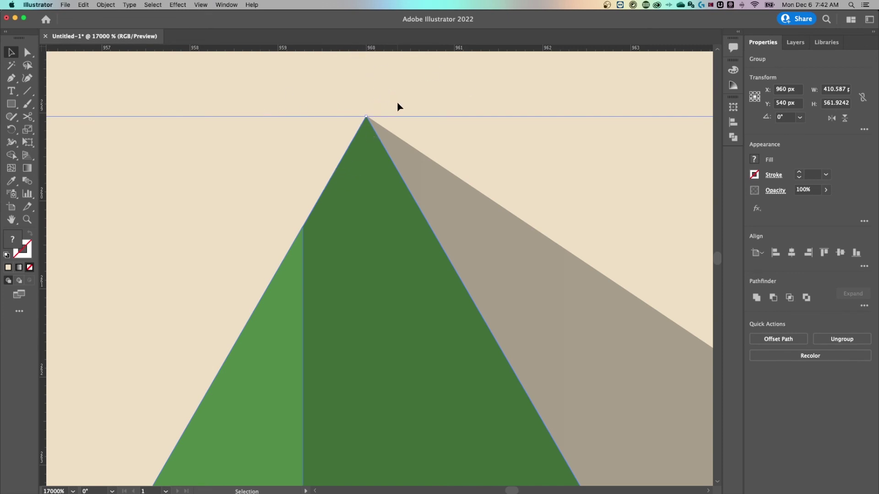
Step: Snap the shadow's lower-left corner point exactly onto the bottom-left corner of the trunk
key("a")
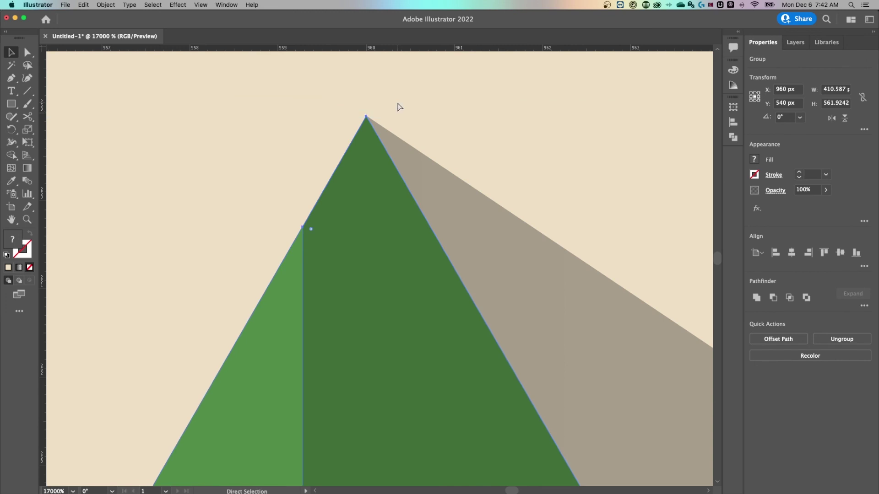
key("super+minus")
key("super+minus")
key("super+minus")
left_click_drag(453, 328, 449, 322)
key("super+minus")
key("super+minus")
key("super+minus")
key("super+minus")
key("super+minus")
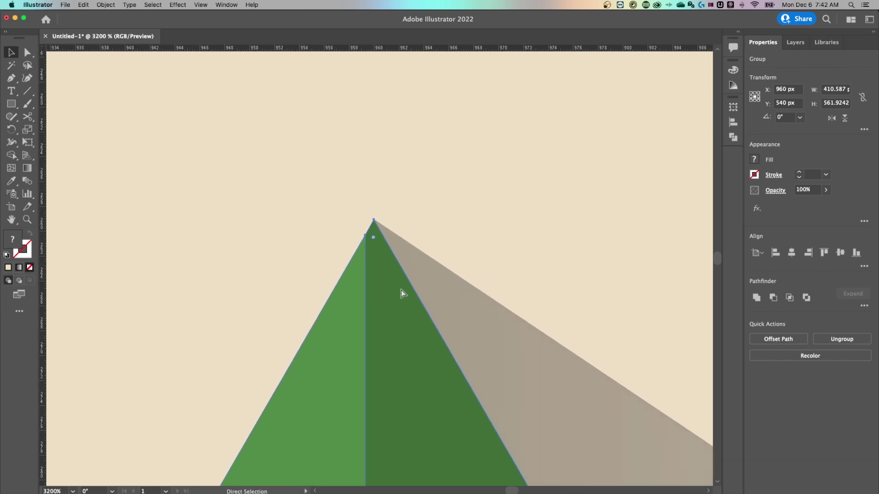
key("super+minus")
left_click_drag(434, 377, 425, 103)
left_click_drag(410, 359, 411, 104)
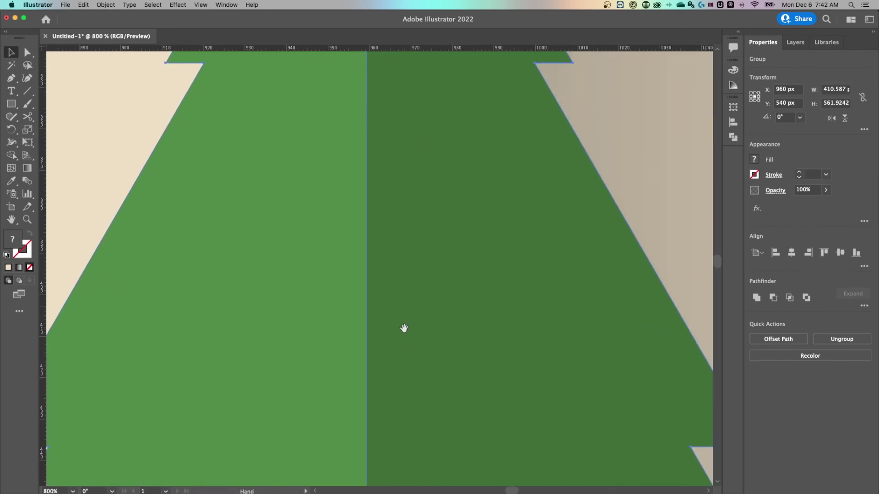
left_click_drag(405, 423, 403, 161)
left_click_drag(395, 409, 390, 110)
left_click_drag(396, 426, 392, 104)
key("super+minus")
left_click_drag(411, 407, 393, 76)
key("super+minus")
key("super+equal")
key("super+equal")
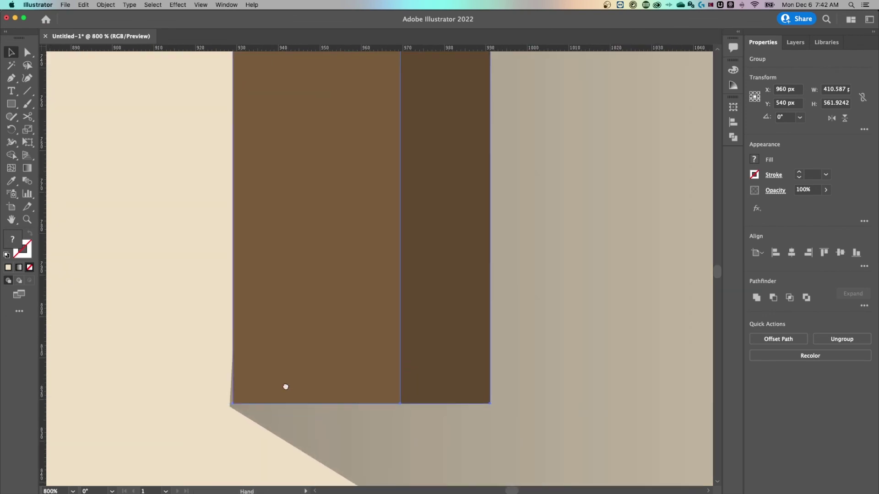
left_click_drag(283, 390, 396, 241)
left_click(391, 285)
key("super+equal")
key("super+equal")
key("super+equal")
key("super+equal")
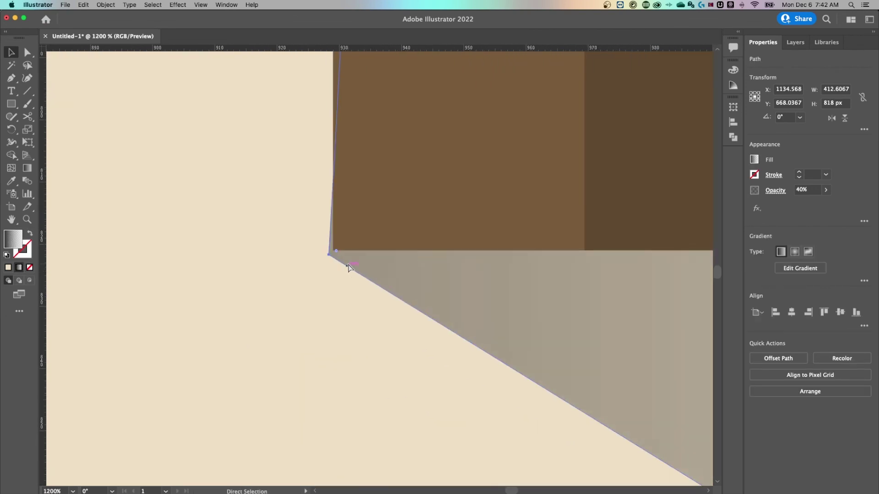
scroll(258, 218, "up", 2)
scroll(275, 226, "left", 2)
key("a")
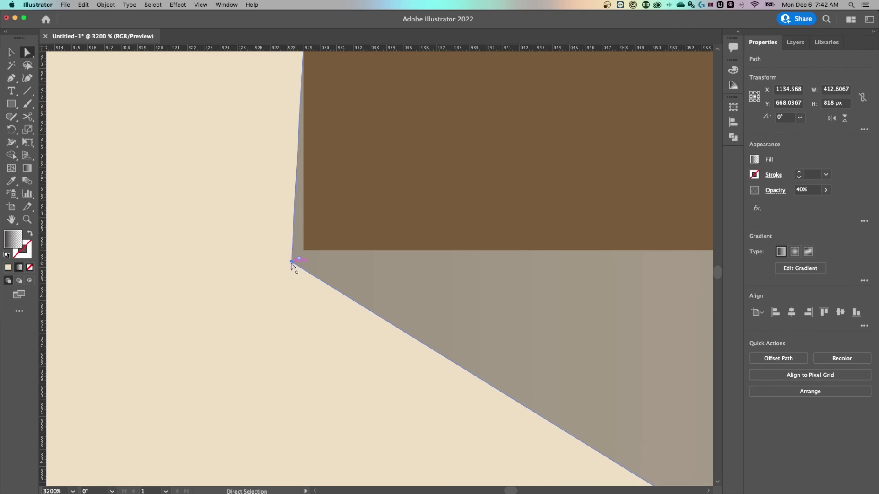
left_click(291, 261)
left_click_drag(292, 263, 306, 251)
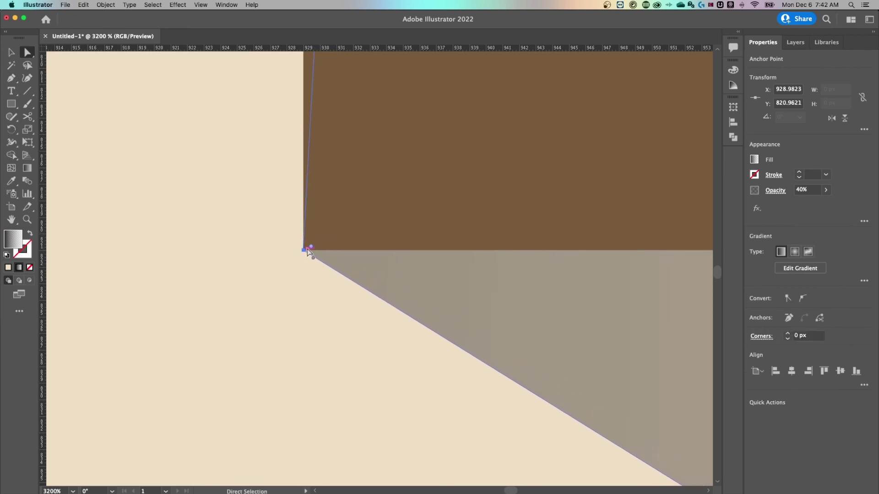
Step: Fine-tune the shadow's upper corner point against the anchor at the tip of the tree
key("z")
left_click_drag(458, 198, 188, 293)
left_click_drag(557, 143, 386, 200)
left_click_drag(527, 184, 406, 385)
left_click_drag(375, 193, 639, 170)
left_click_drag(327, 266, 561, 229)
left_click_drag(562, 156, 462, 267)
key("a")
left_click(449, 200)
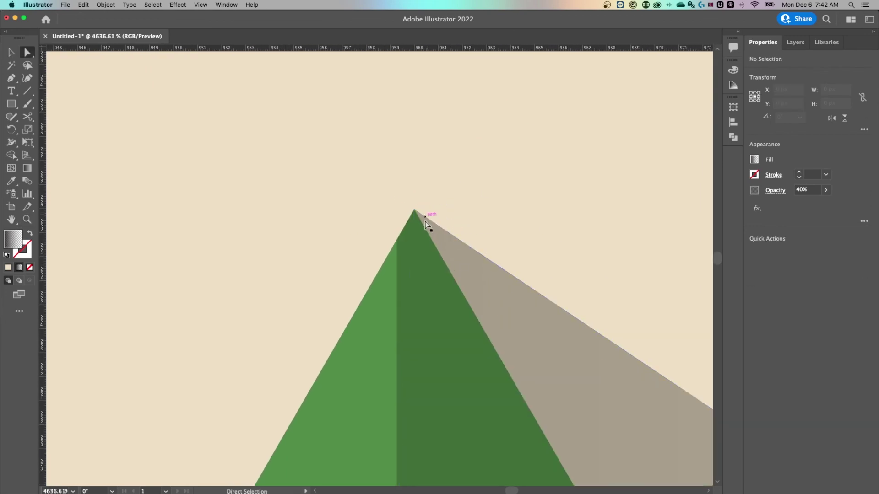
left_click(440, 251)
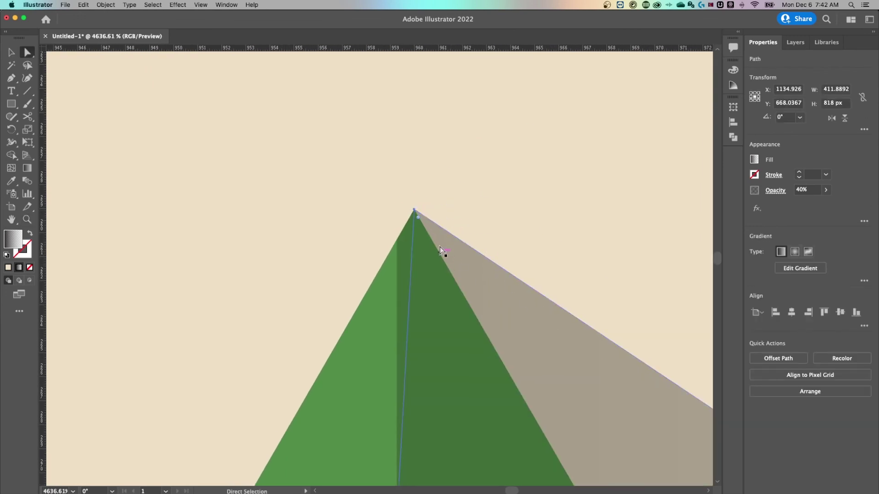
mouse_move(415, 211)
left_mouse_down()
mouse_move(480, 200)
mouse_move(416, 210)
left_mouse_up()
left_click(500, 172)
Step: Snap the upper-left anchor point of the dark foliage shading onto the anchor at the tip of the tree
left_click_drag(500, 172, 481, 184)
left_click(383, 258)
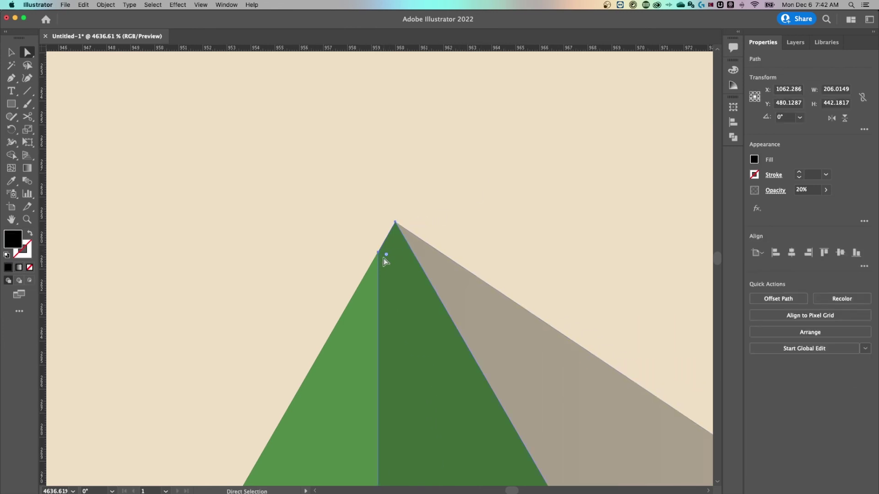
left_click(381, 255)
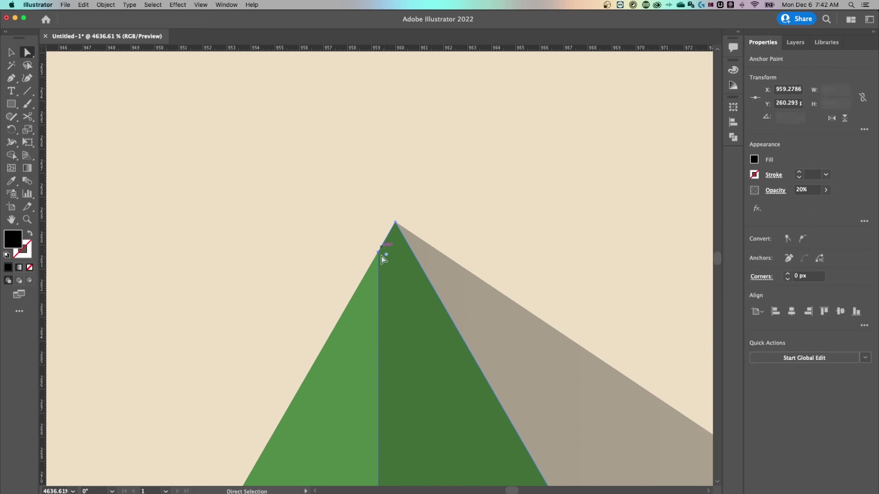
left_click(358, 228)
left_click(392, 306)
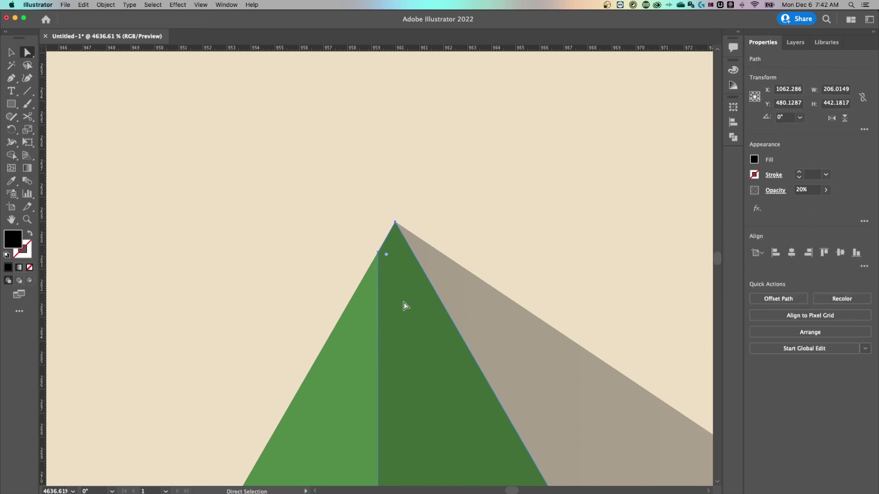
left_click(380, 246)
left_click_drag(377, 253, 395, 224)
Step: Try to snap the lower-left anchor point of the dark foliage shading into place on the foliage's bottom edge above the trunk
key("z")
left_click_drag(462, 365, 414, 137)
left_click_drag(451, 279, 432, 115)
left_click_drag(446, 310, 435, 115)
left_click_drag(414, 331, 404, 171)
key("super+plus")
key("super+plus")
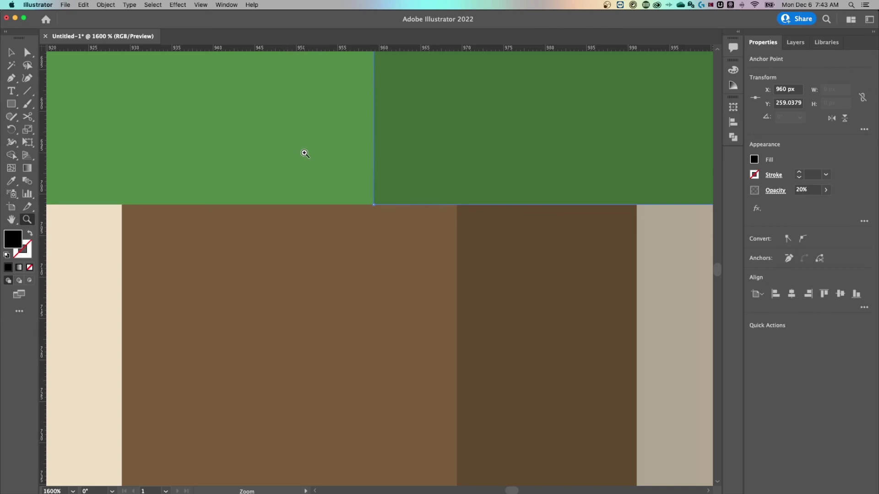
key("a")
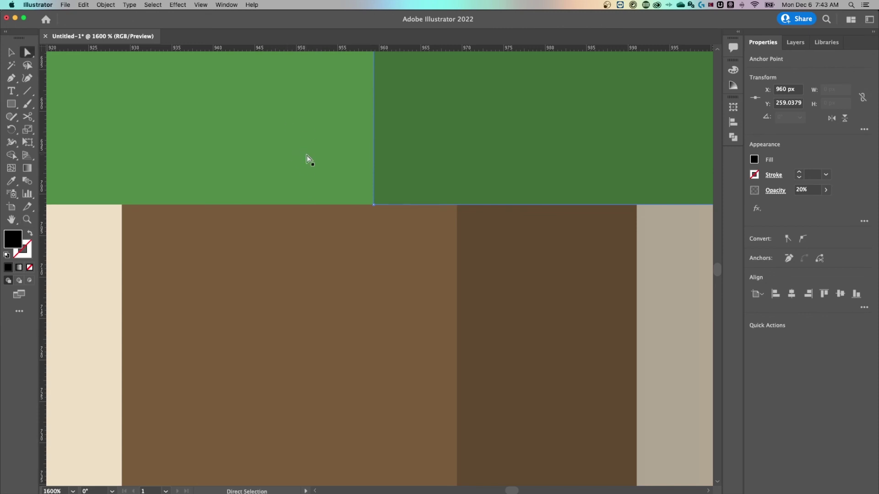
left_click(375, 204)
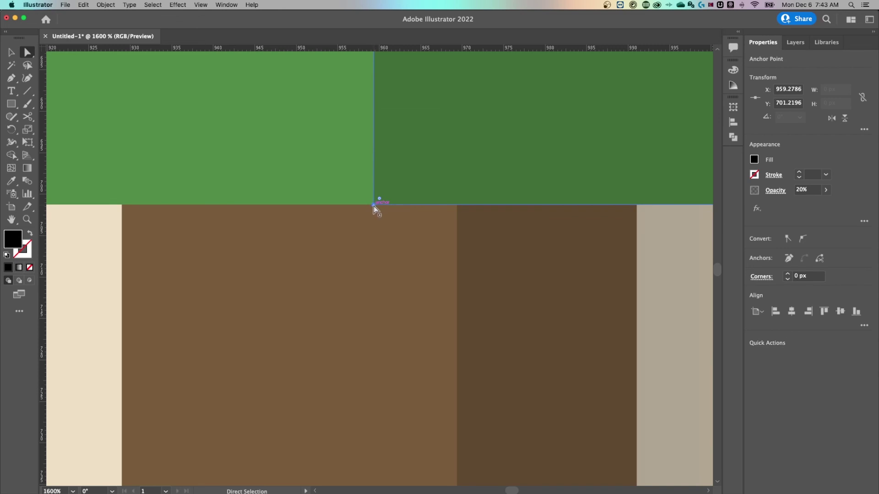
left_click(518, 156)
left_click(649, 253)
left_click(514, 125)
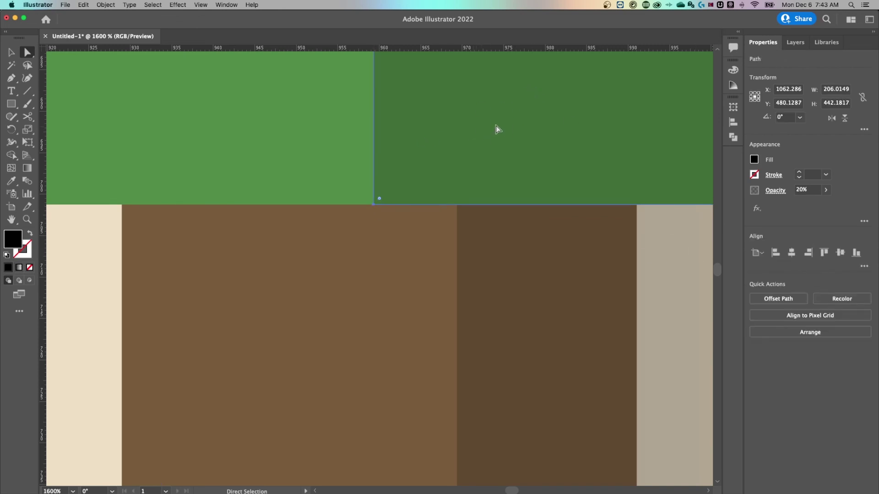
left_click(375, 204)
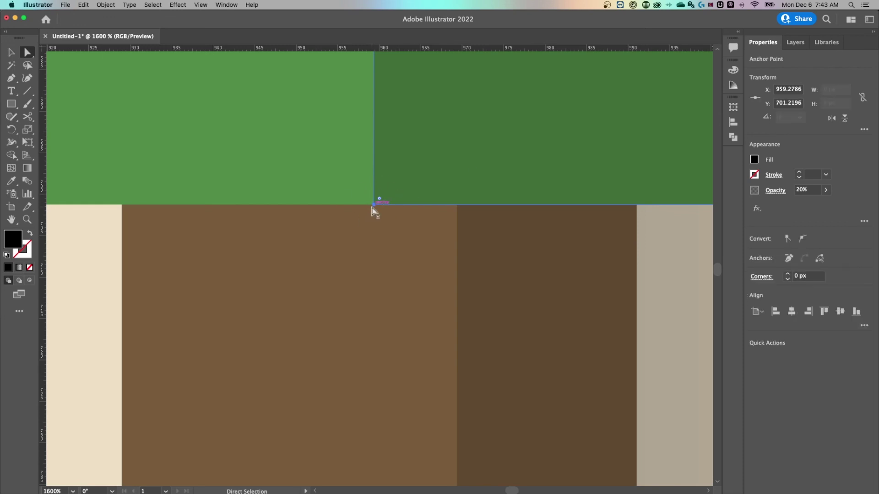
mouse_move(373, 206)
left_mouse_down()
mouse_move(405, 205)
mouse_move(348, 204)
mouse_move(371, 205)
left_mouse_up()
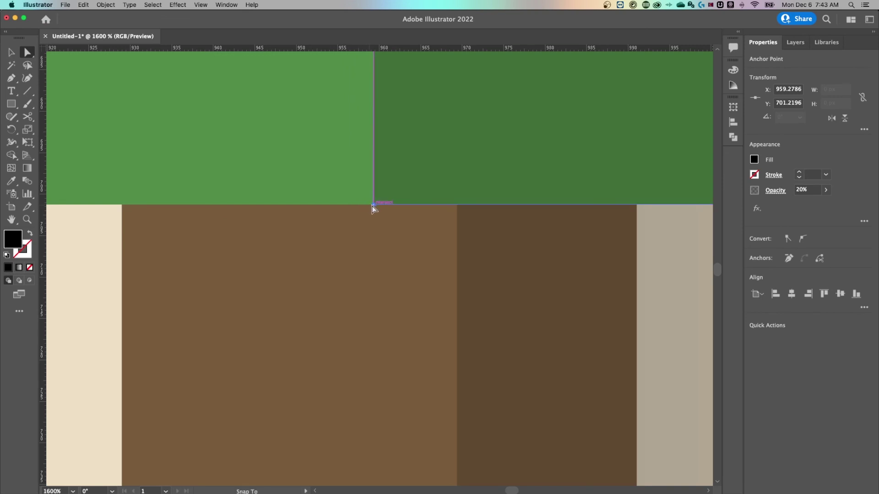
left_click_drag(372, 205, 372, 205)
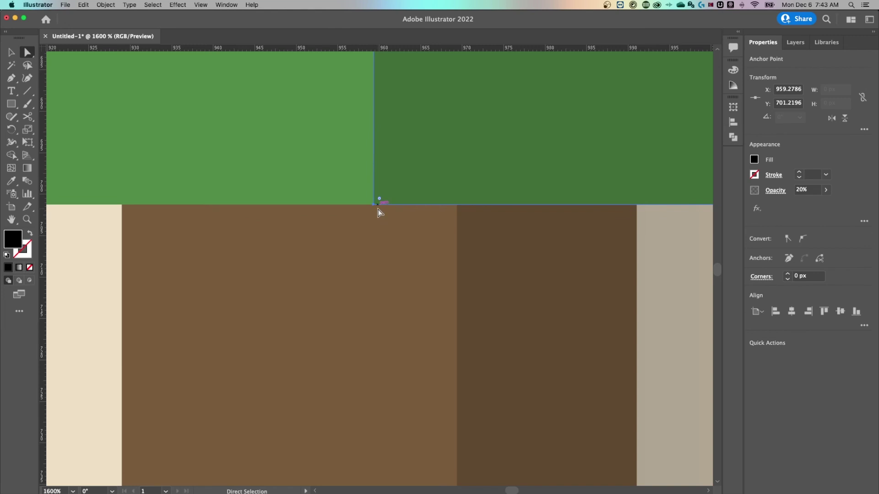
Step: Deselect everything, review the snapping options, and examine the tree and its shadow from close up out to the whole artboard
key("z")
left_click_drag(405, 163, 146, 332)
left_click_drag(503, 181, 415, 220)
left_click_drag(504, 136, 382, 308)
key("v")
left_click(438, 123)
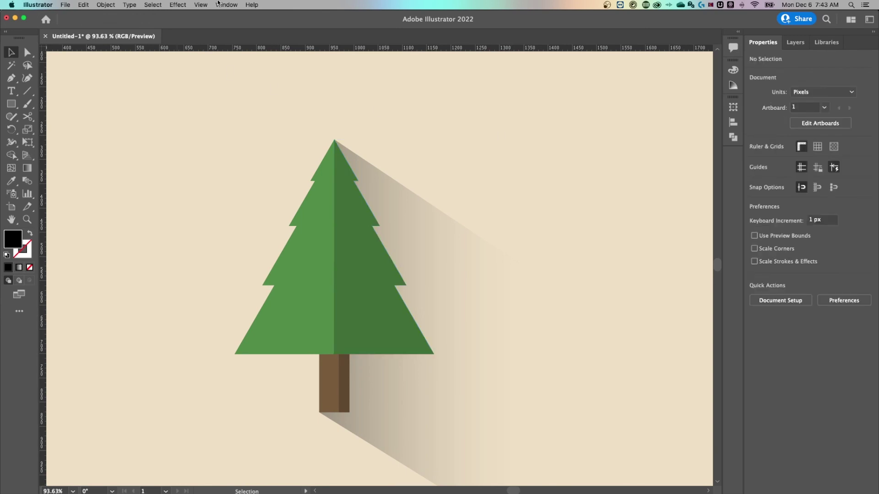
left_click(202, 5)
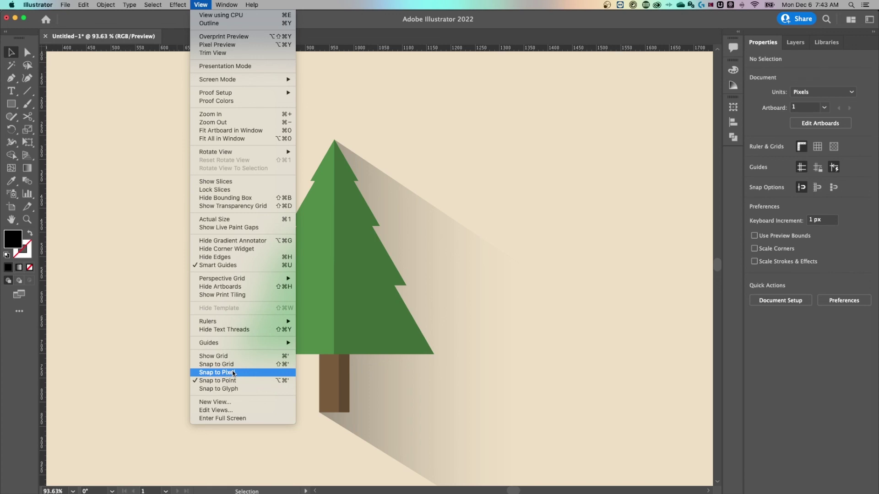
left_click(432, 151)
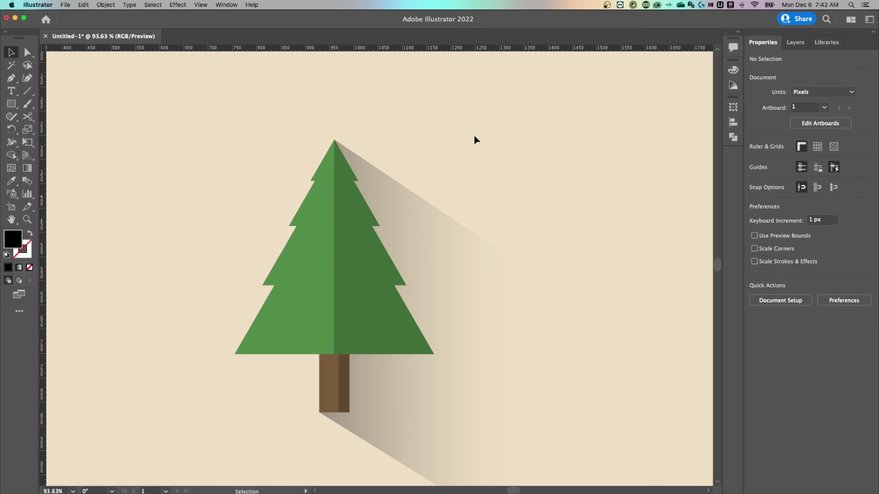
key("super+1")
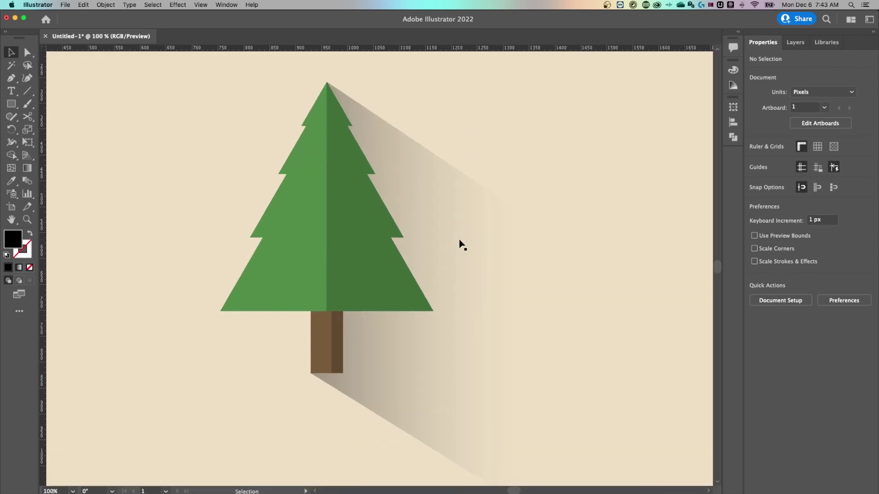
key("super+minus")
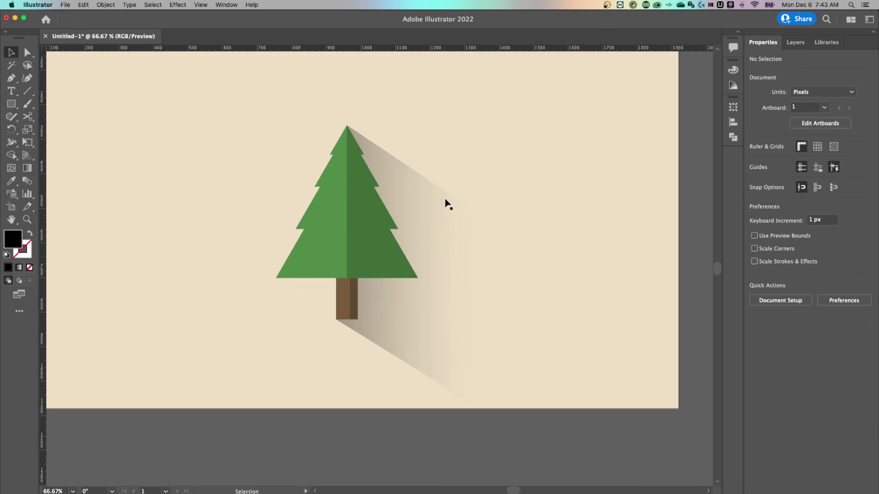
key("super+minus")
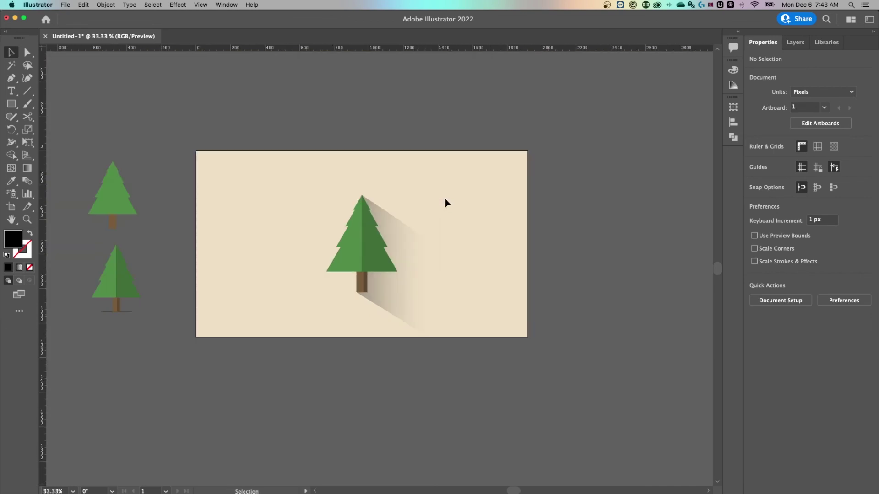